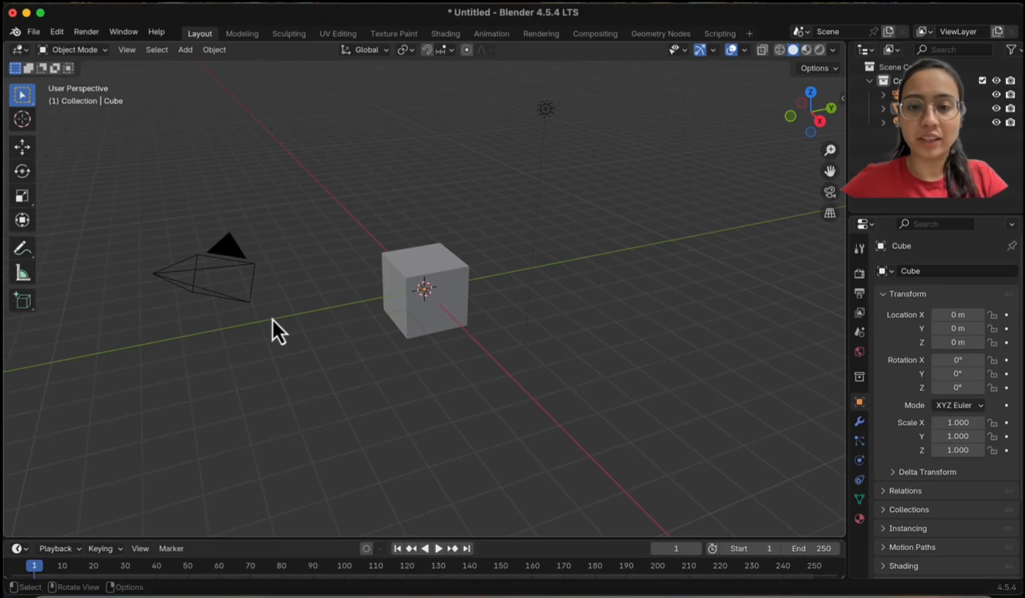
- Delete all the default objects from the scene
key(a)
key(x)
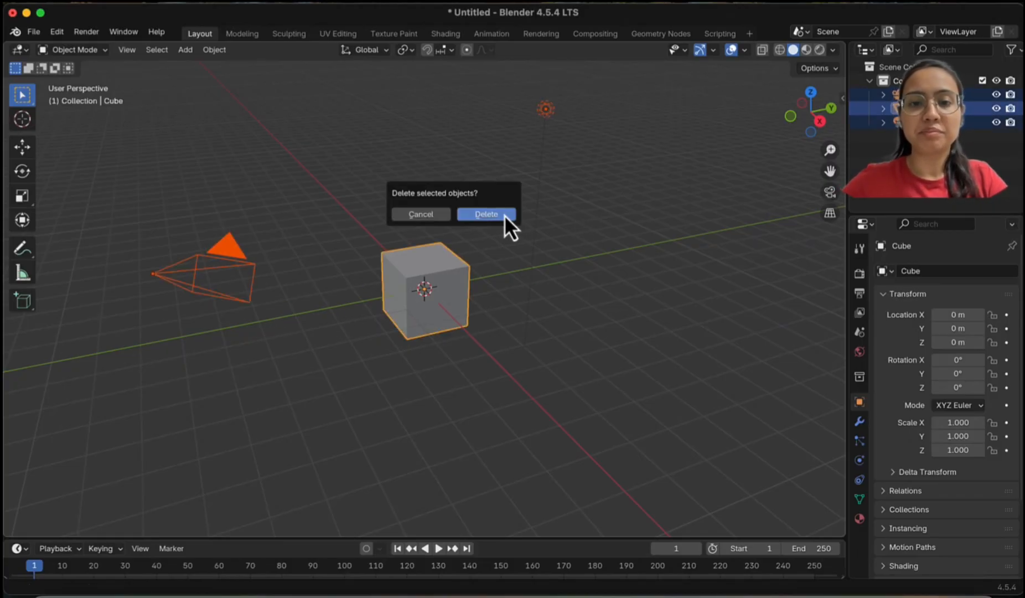
click(505, 214)
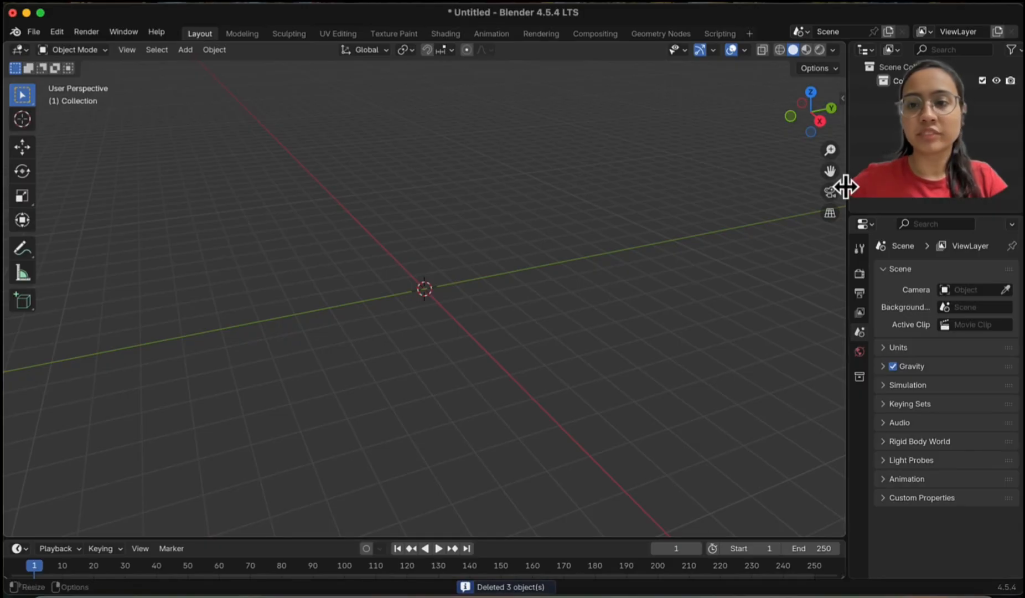
- Enable the Screencast Keys display and hide the viewport sidebar
click(843, 98)
click(839, 222)
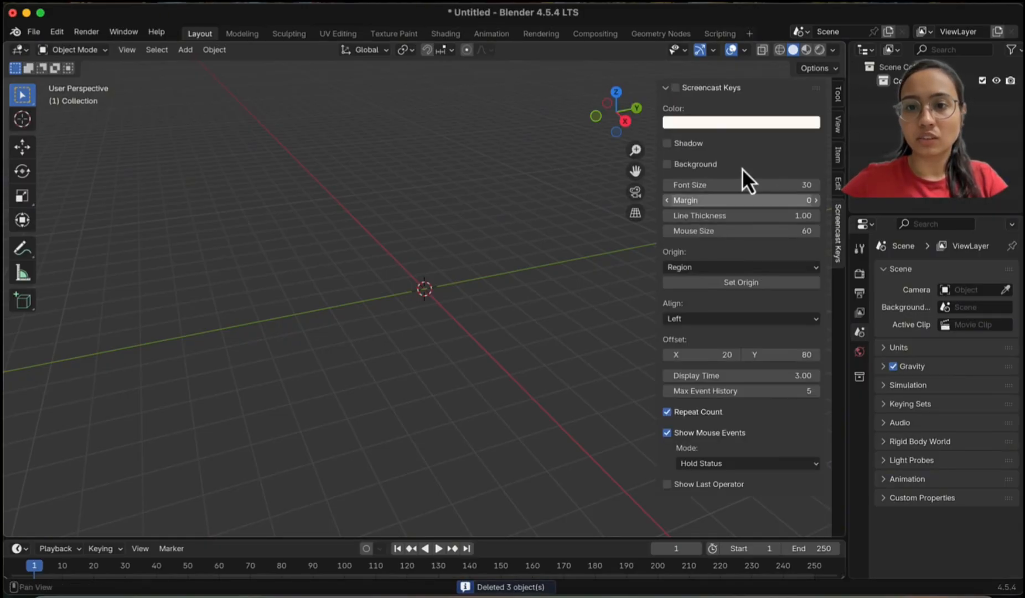
click(675, 87)
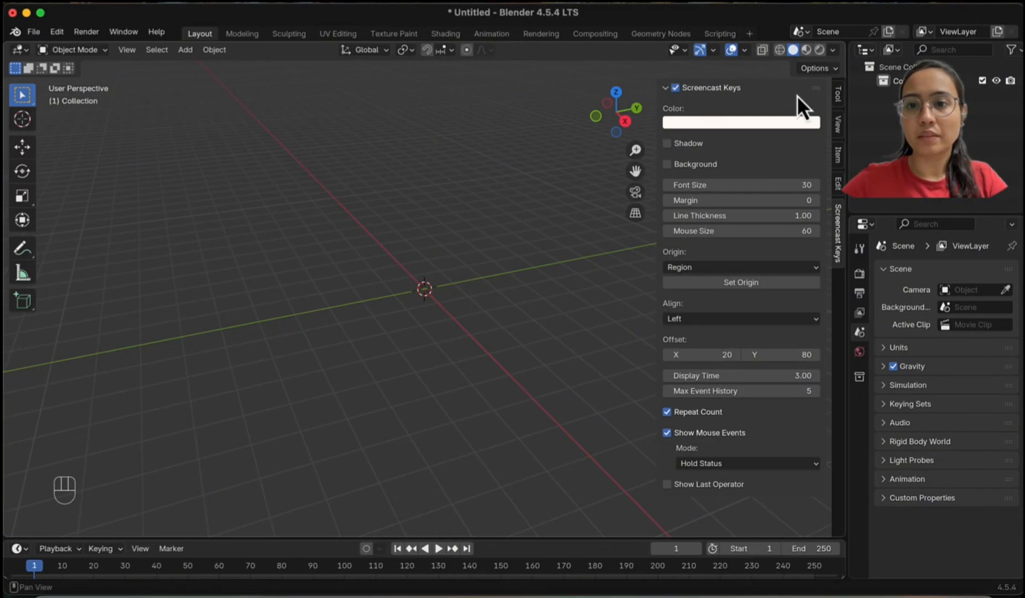
drag(657, 94, 865, 94)
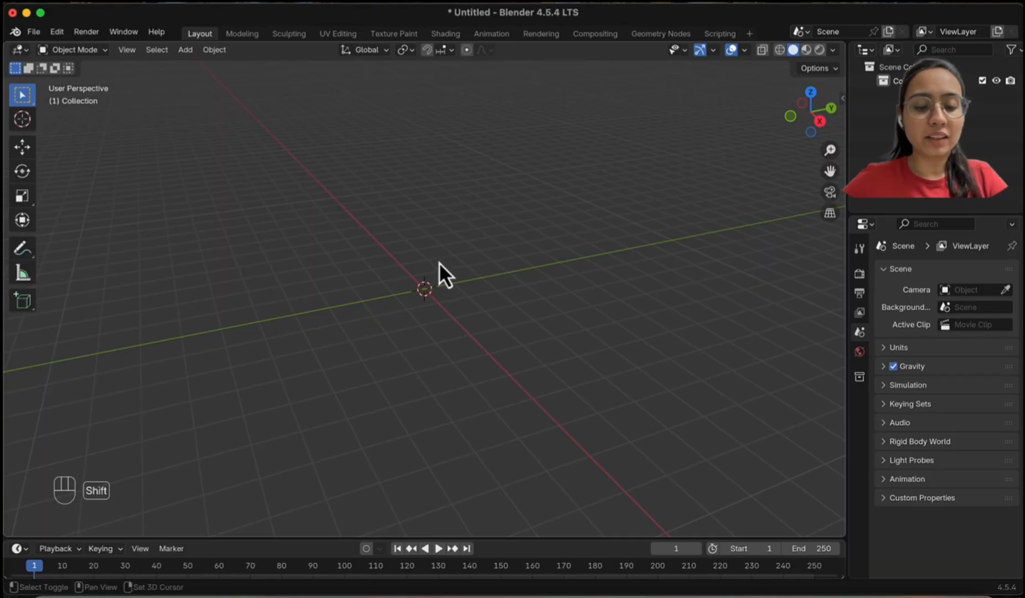
- Add a cube mesh to the empty scene
key(shift+a)
mouse_move(412, 282)
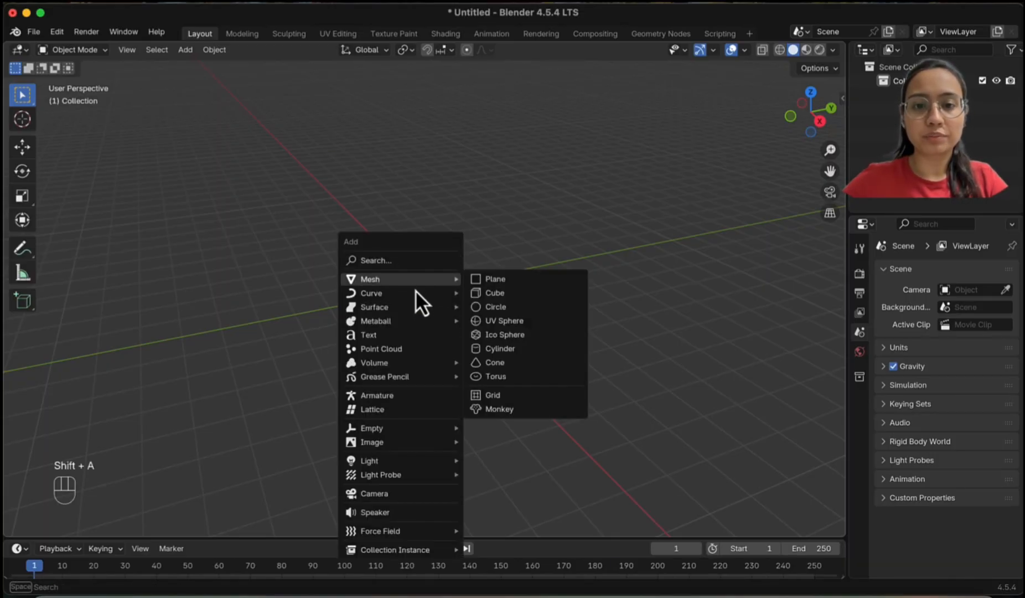
click(489, 295)
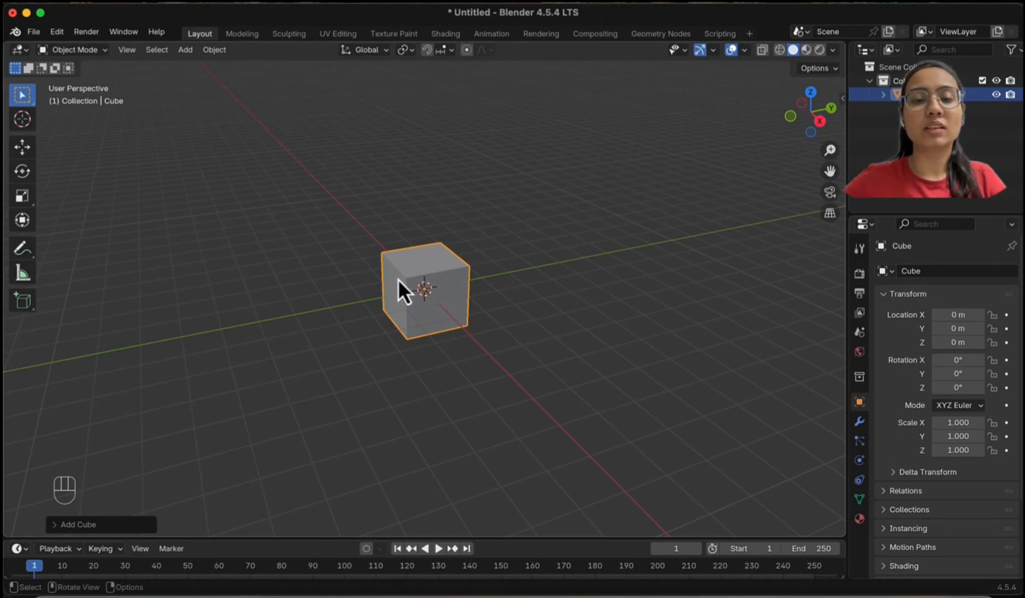
- Add a Subdivision Surface modifier to the cube
click(861, 423)
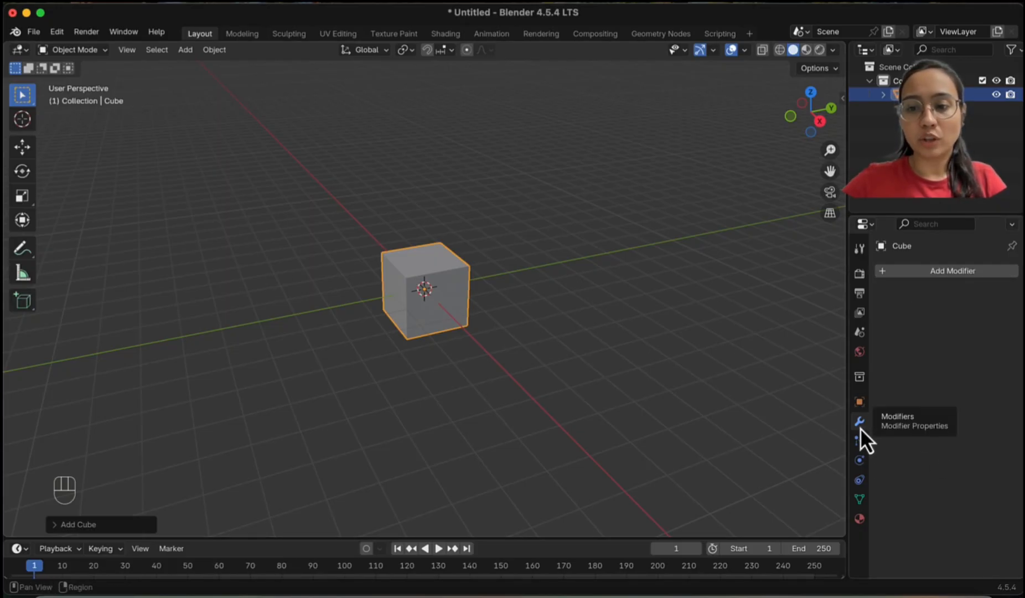
click(937, 273)
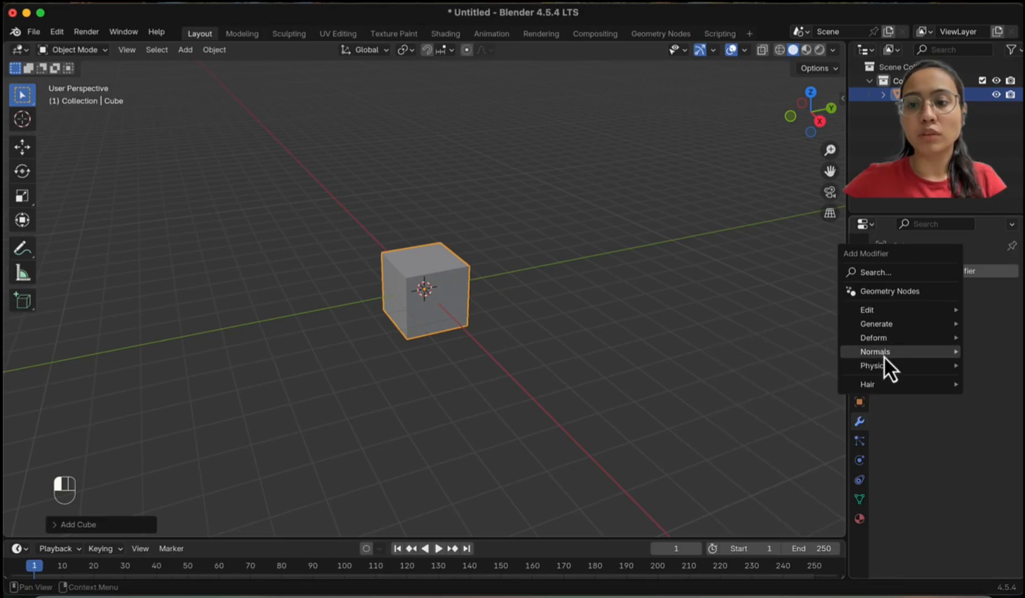
mouse_move(884, 369)
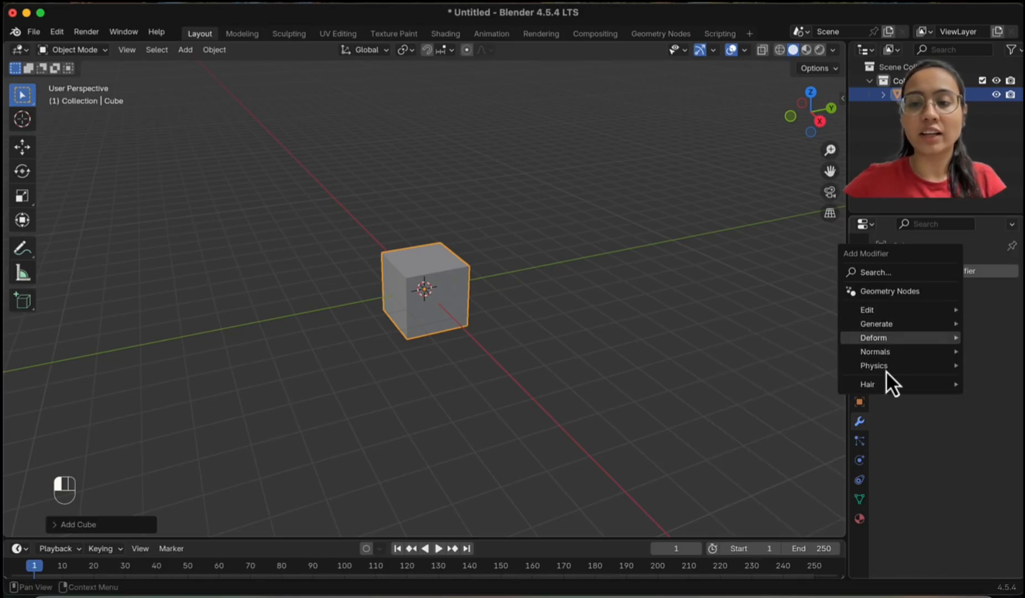
mouse_move(881, 327)
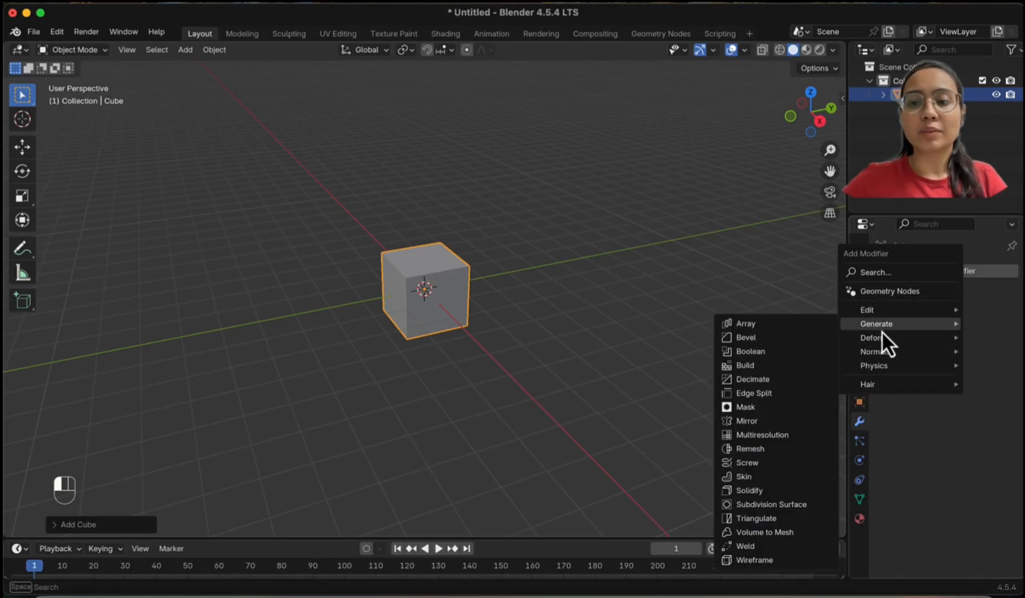
click(746, 508)
scroll(431, 296, up, 5)
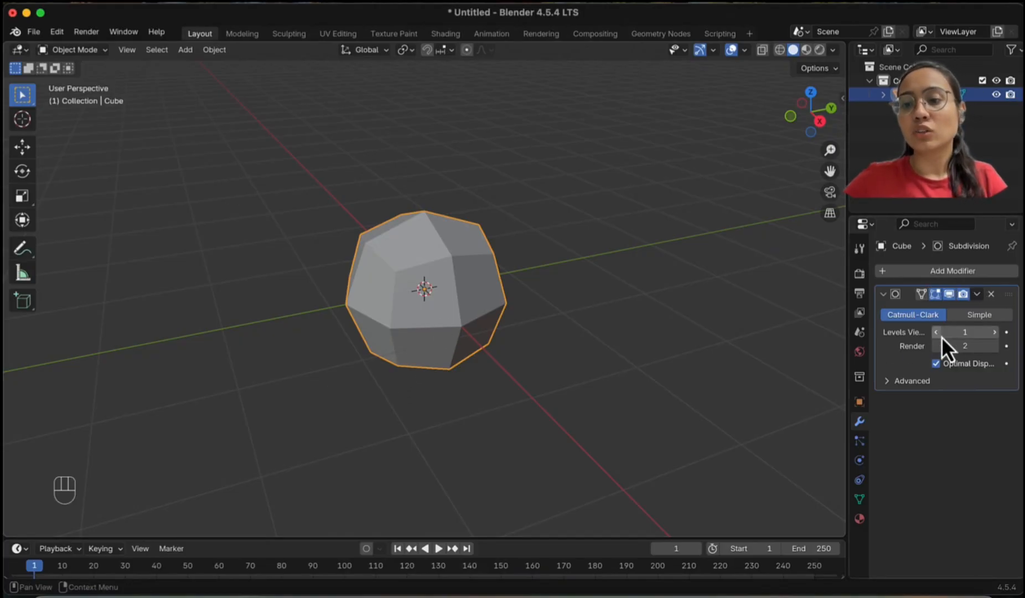
- Raise the Subdivision modifier's viewport level to 3 and inspect the rounded cube
click(994, 332)
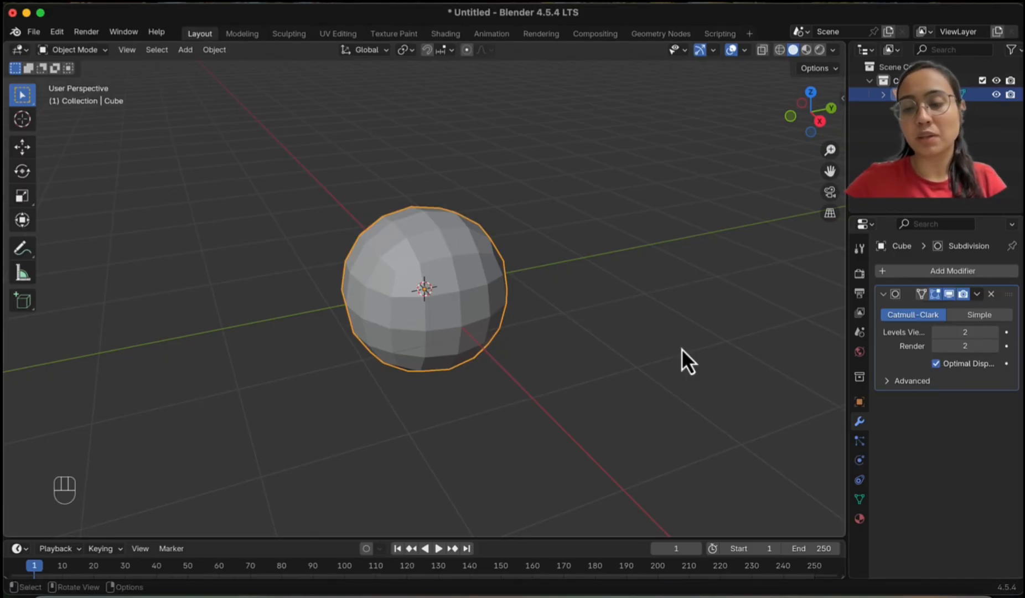
click(994, 332)
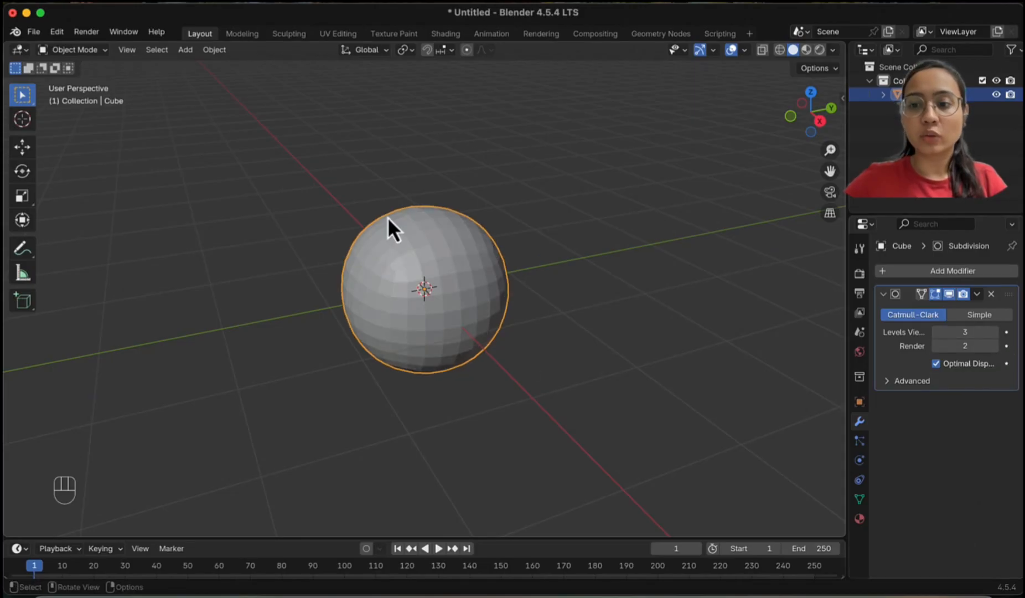
middle_drag(634, 370, 518, 363)
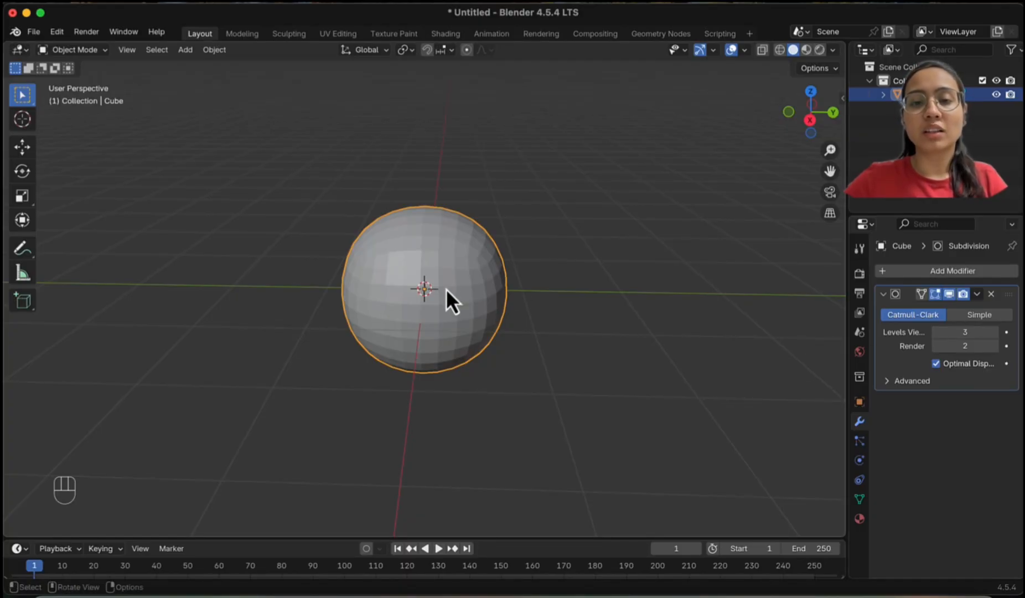
- Switch the viewport to wireframe shading and lower the Subdivision modifier's viewport level to 0
click(780, 51)
middle_drag(436, 306, 455, 323)
click(935, 337)
click(936, 336)
click(935, 336)
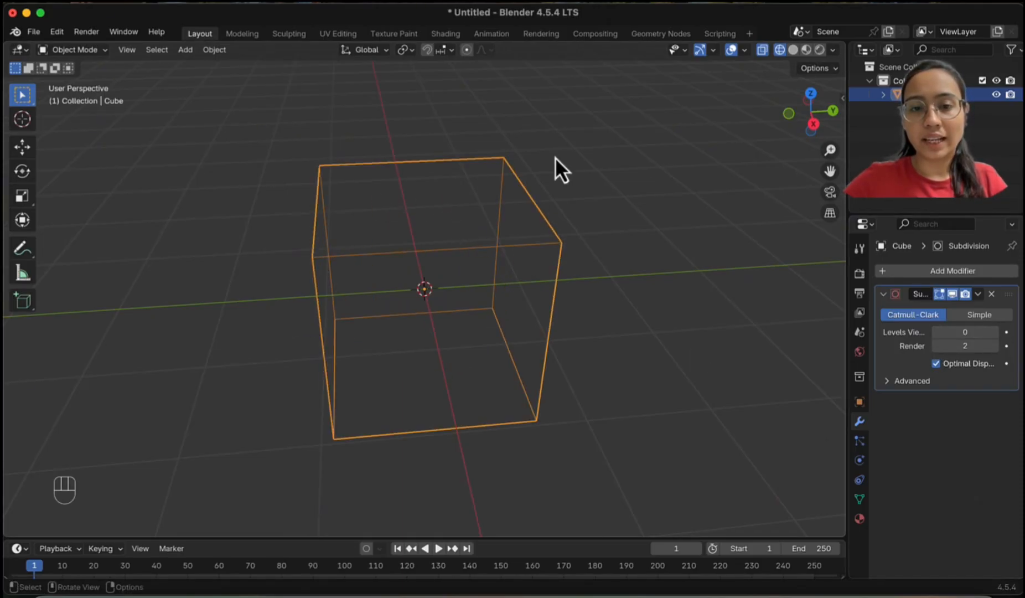
- Raise the subdivision viewport level back to 3 in wireframe and return the viewport to solid shading
click(996, 335)
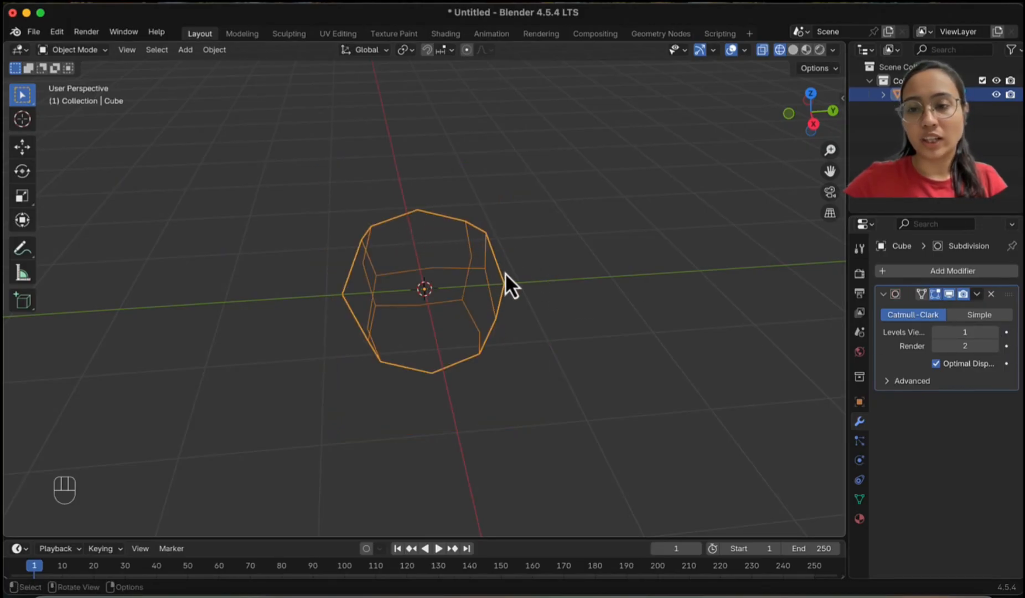
click(994, 335)
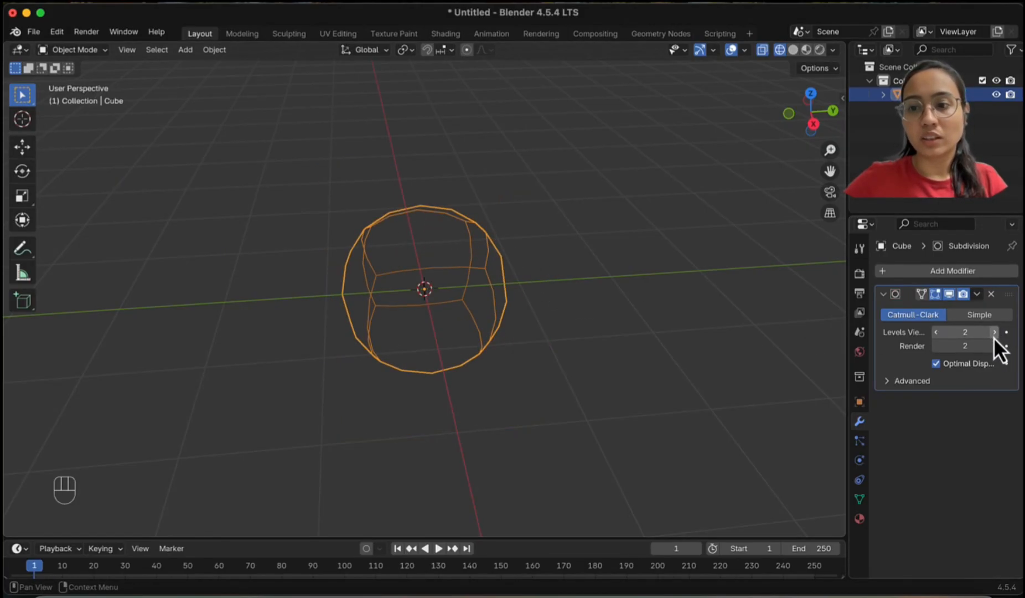
click(994, 335)
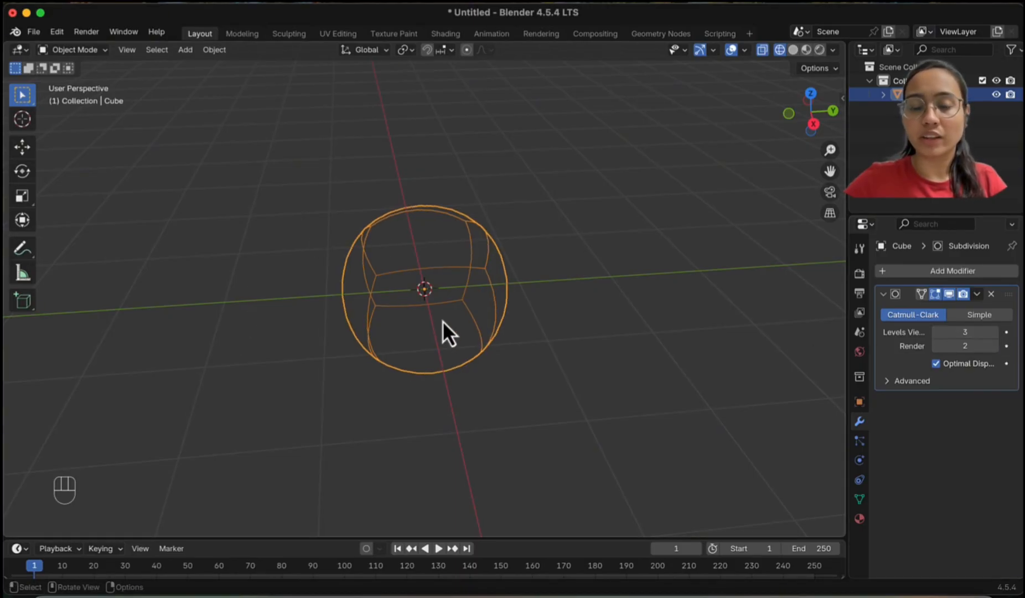
mouse_move(440, 332)
middle_down()
mouse_move(523, 268)
mouse_move(392, 359)
mouse_move(496, 327)
mouse_move(443, 327)
middle_up()
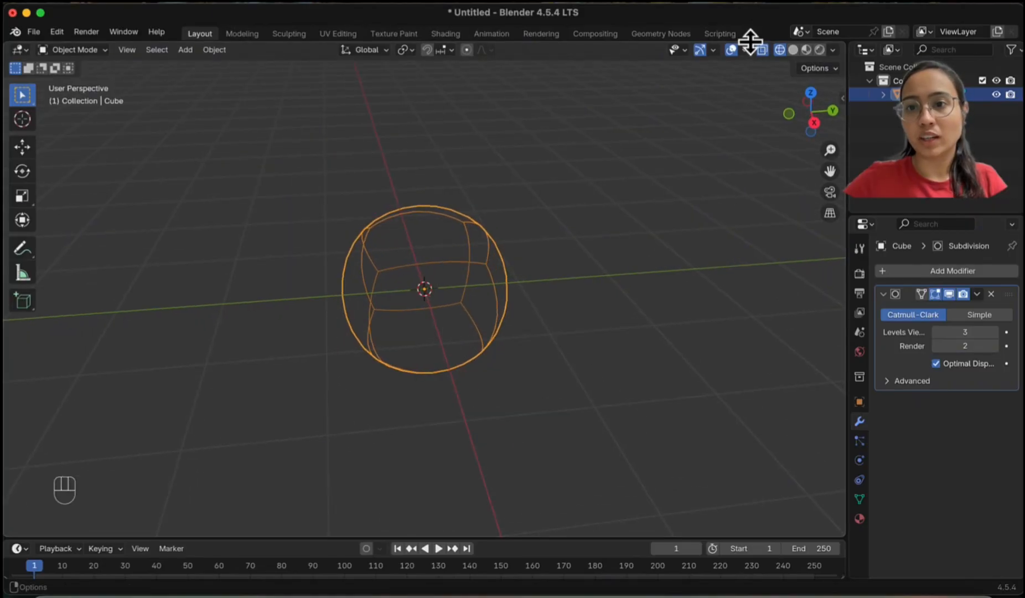
click(793, 51)
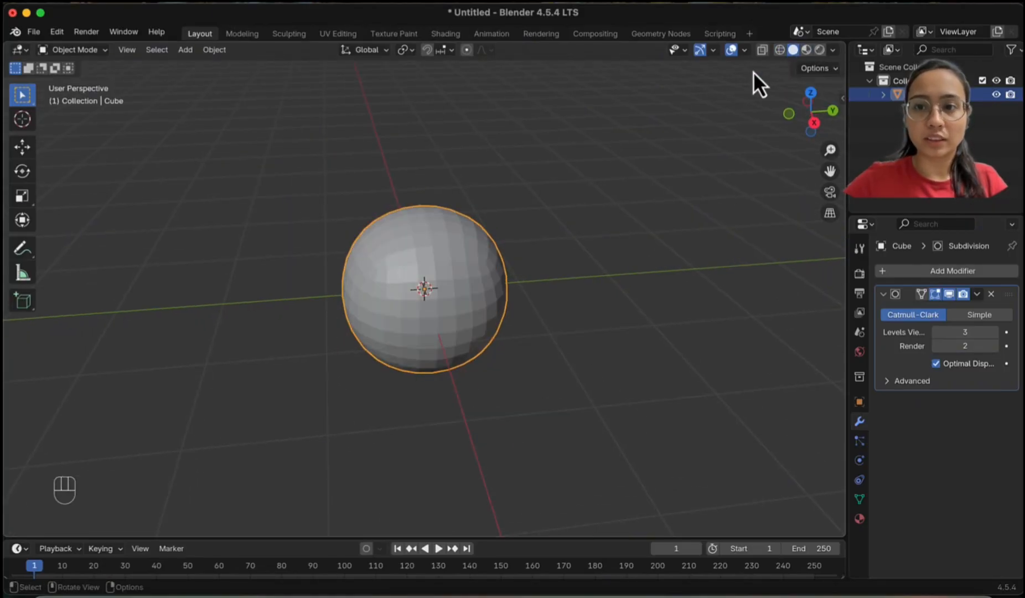
- Apply Shade Smooth to the subdivided cube and inspect its surface
click(604, 298)
middle_drag(386, 330, 421, 327)
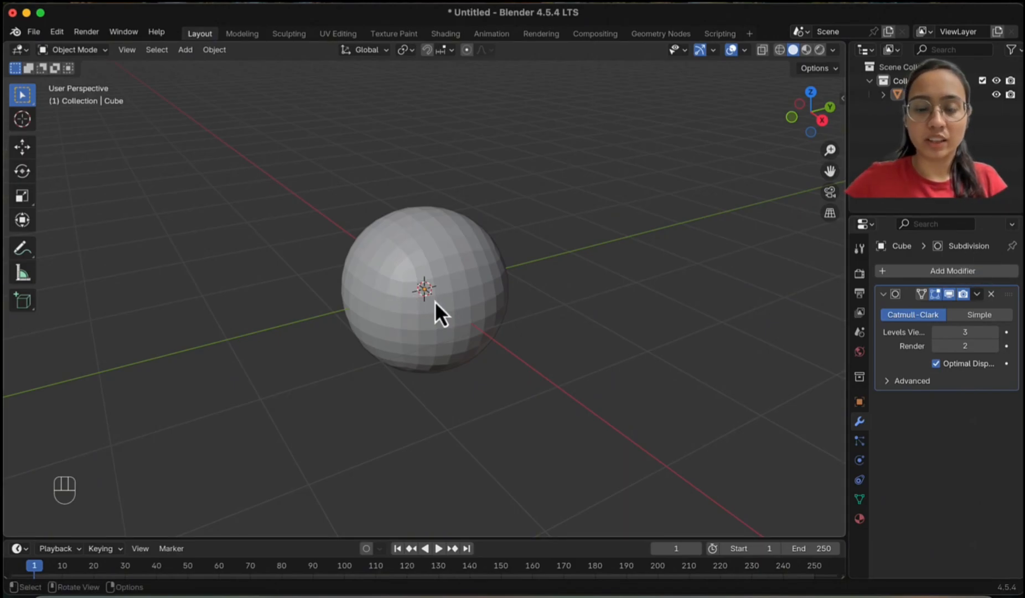
click(416, 270)
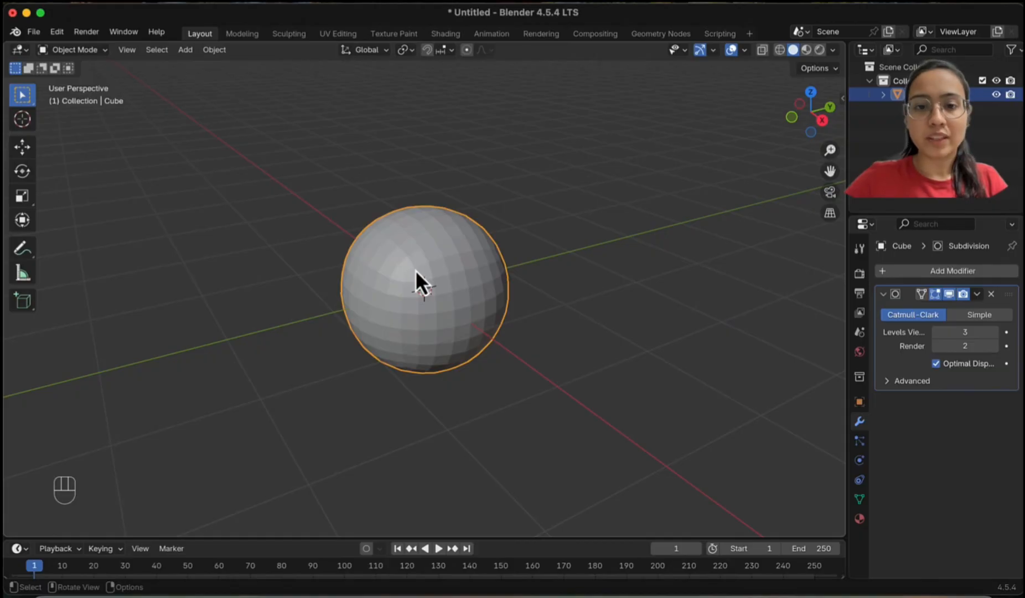
right_click(414, 270)
click(345, 270)
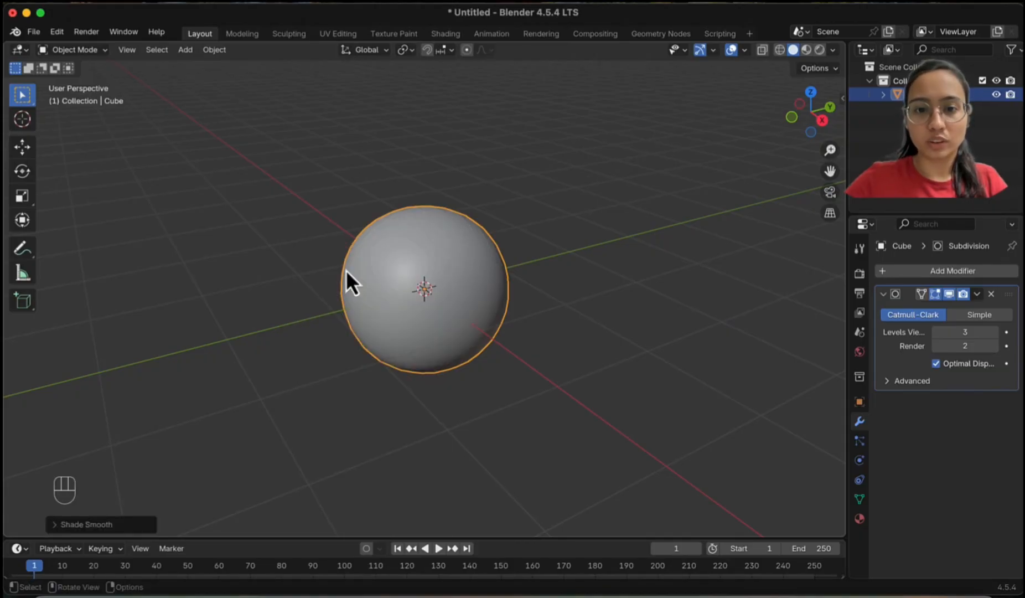
middle_drag(370, 324, 383, 348)
middle_drag(414, 312, 387, 319)
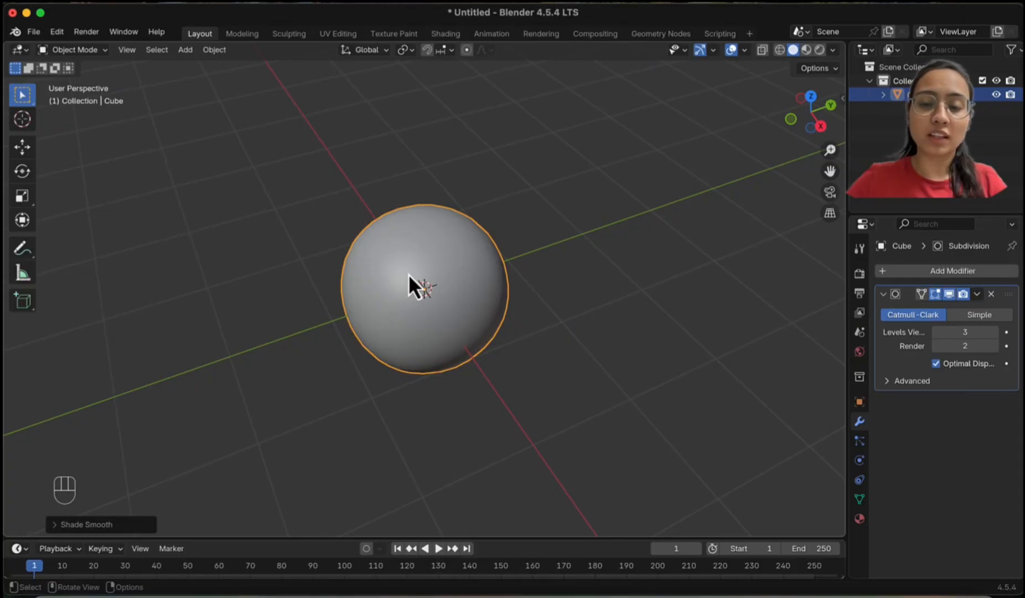
- Remove the Subdivision modifier from the cube and apply Shade Flat
click(992, 295)
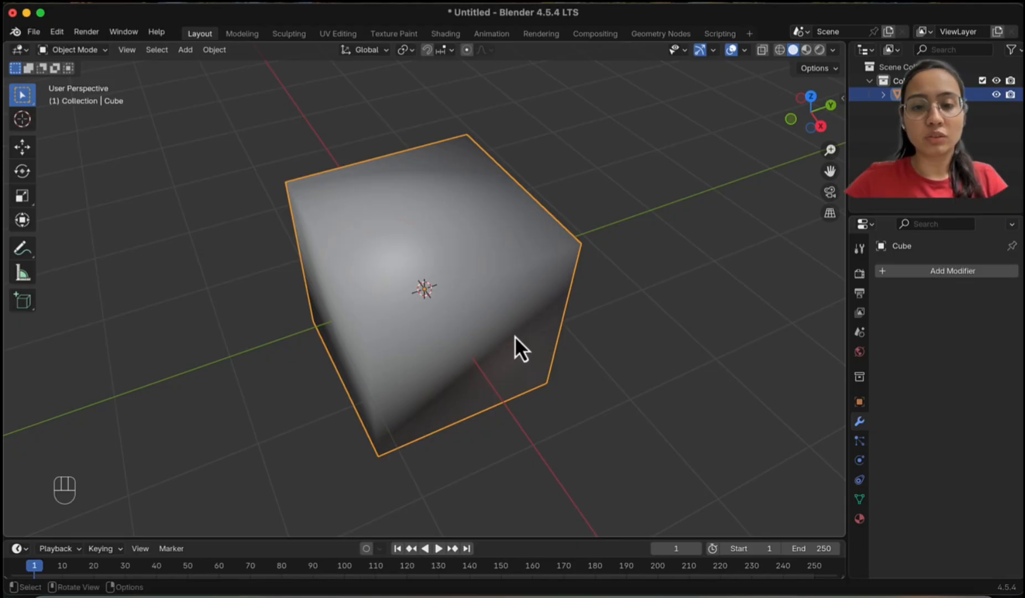
right_click(475, 295)
click(436, 322)
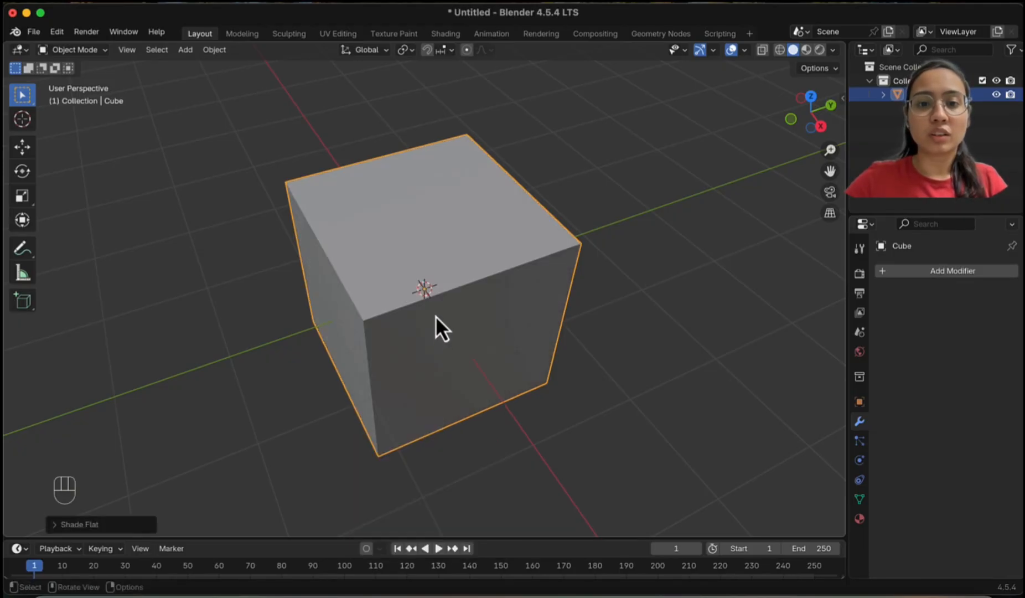
mouse_move(461, 350)
middle_down()
mouse_move(473, 289)
mouse_move(548, 353)
mouse_move(428, 346)
mouse_move(477, 302)
mouse_move(476, 368)
middle_up()
scroll(497, 324, down, 2)
scroll(496, 324, up, 1)
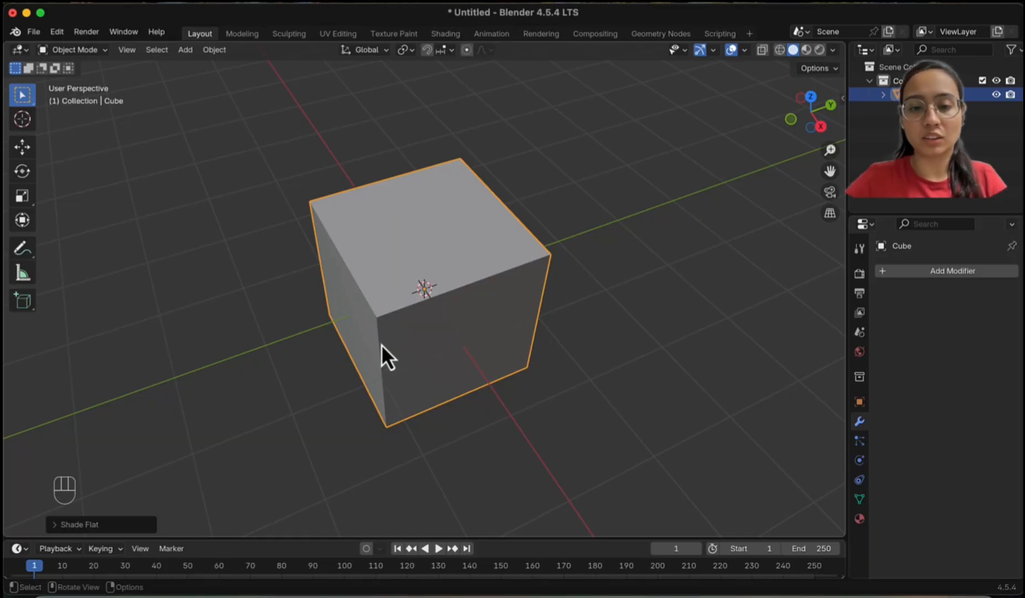
middle_drag(412, 338, 407, 279)
middle_drag(474, 280, 447, 316)
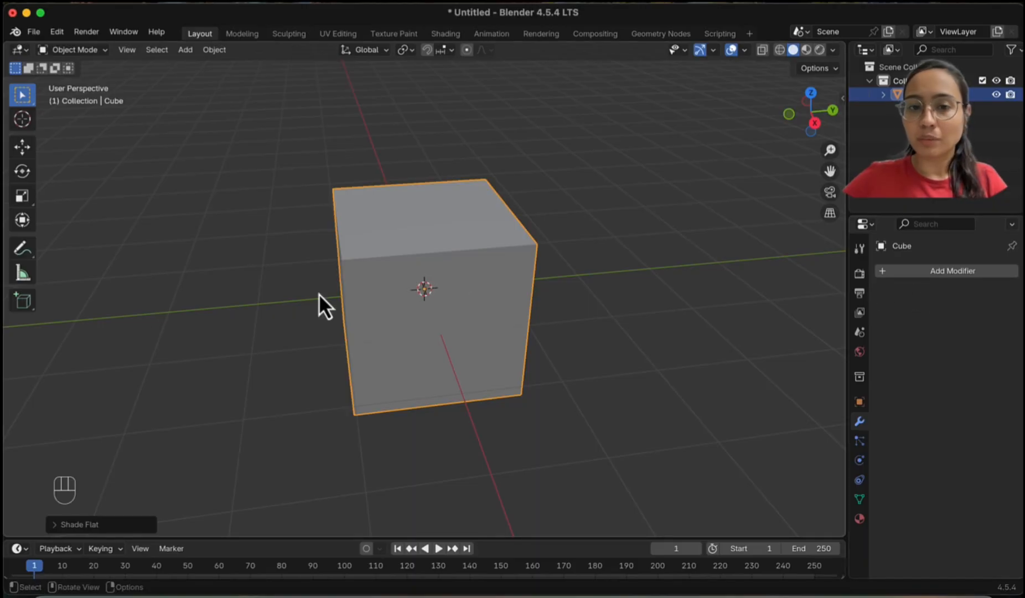
middle_drag(395, 297, 453, 293)
- Add a Subdivision Surface modifier to the flat-shaded cube, set its viewport level to 3 and deselect the cube
click(952, 272)
click(902, 274)
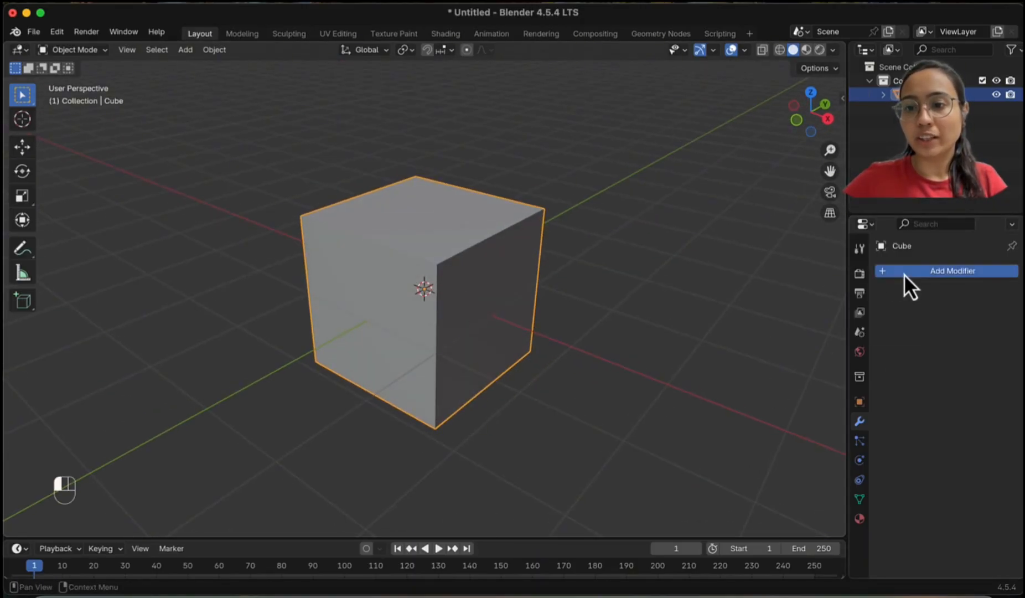
mouse_move(884, 274)
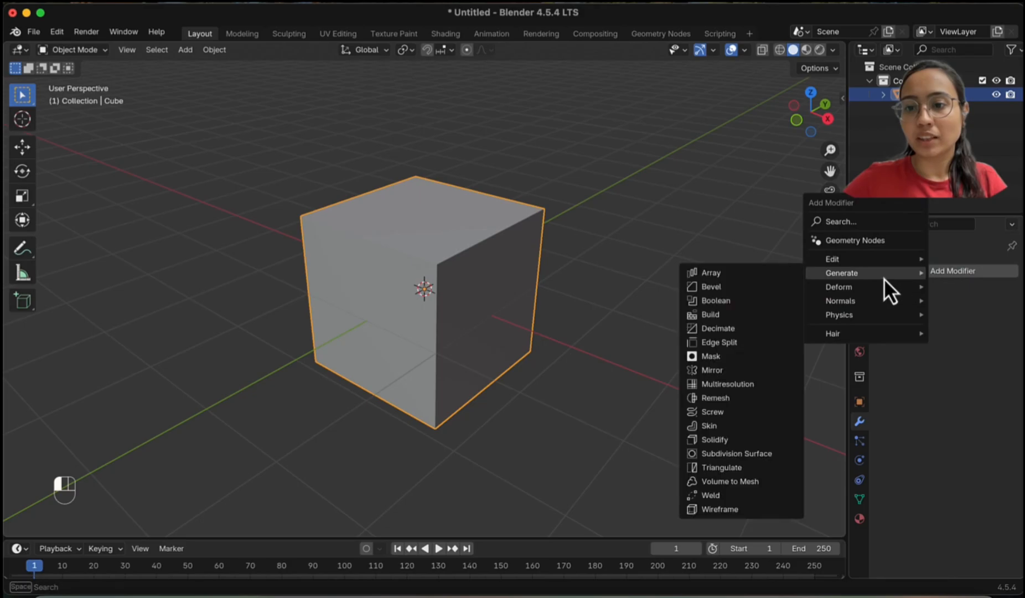
click(719, 454)
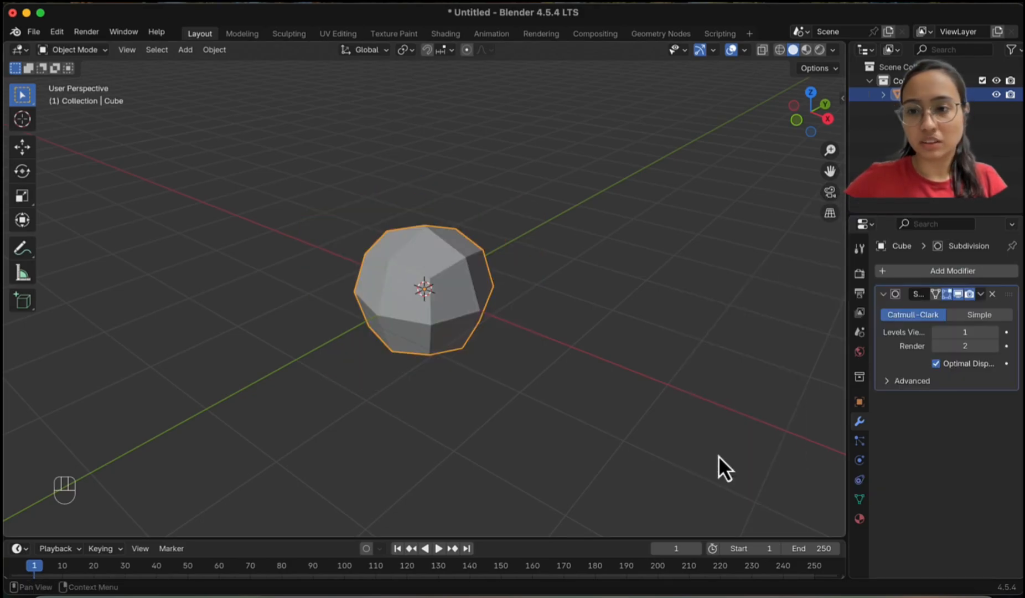
click(995, 334)
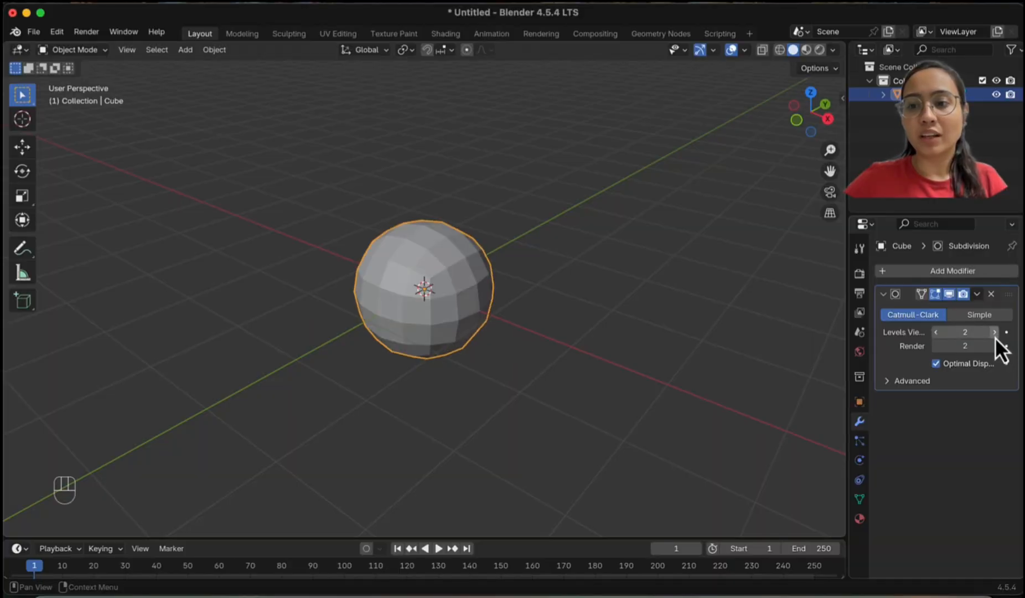
click(995, 334)
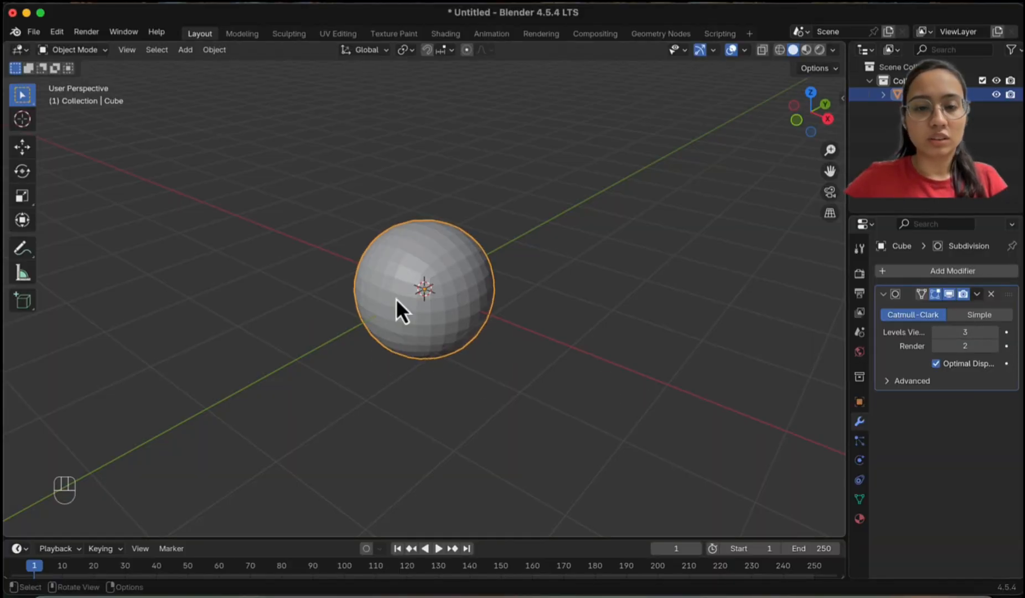
click(689, 323)
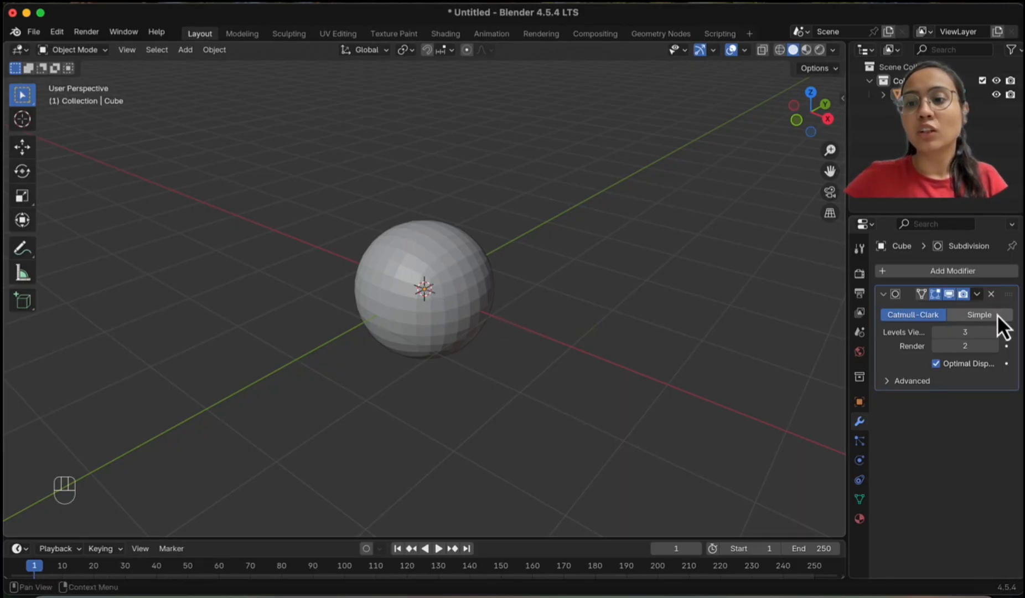
- Apply the Subdivision modifier permanently to the cube and shade the resulting mesh smooth
click(978, 294)
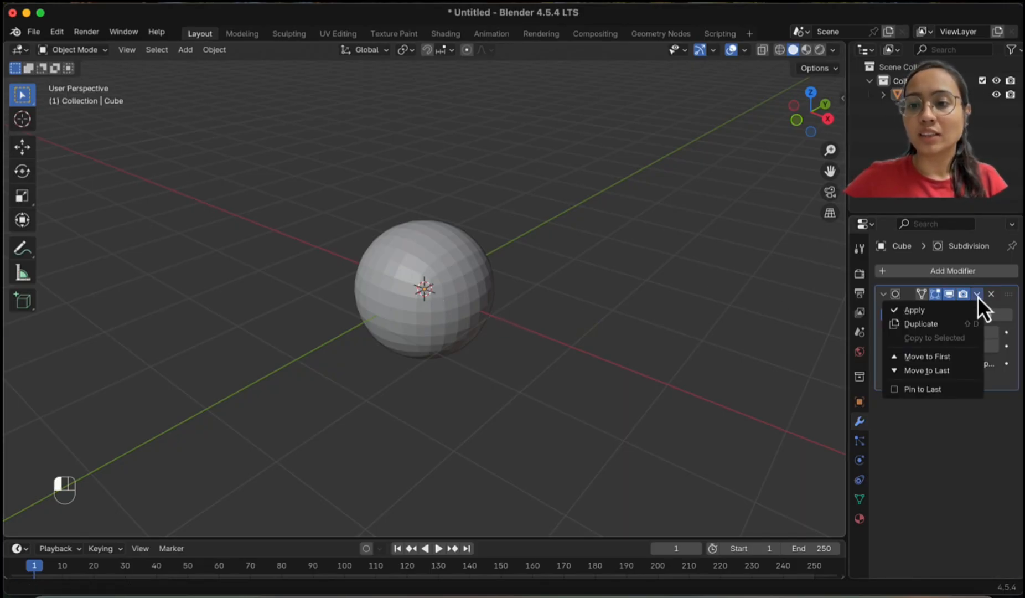
click(919, 314)
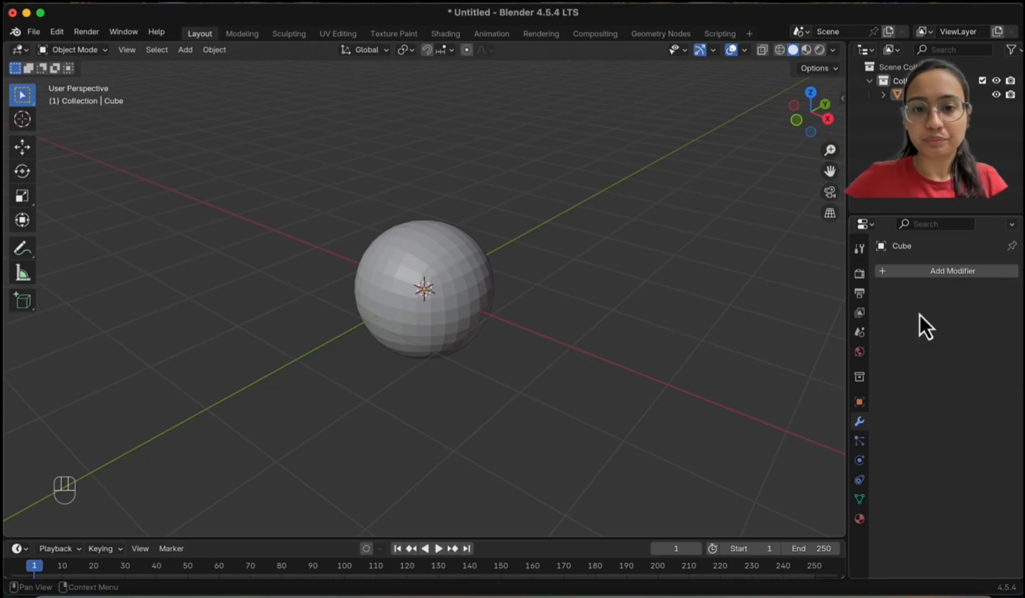
click(445, 292)
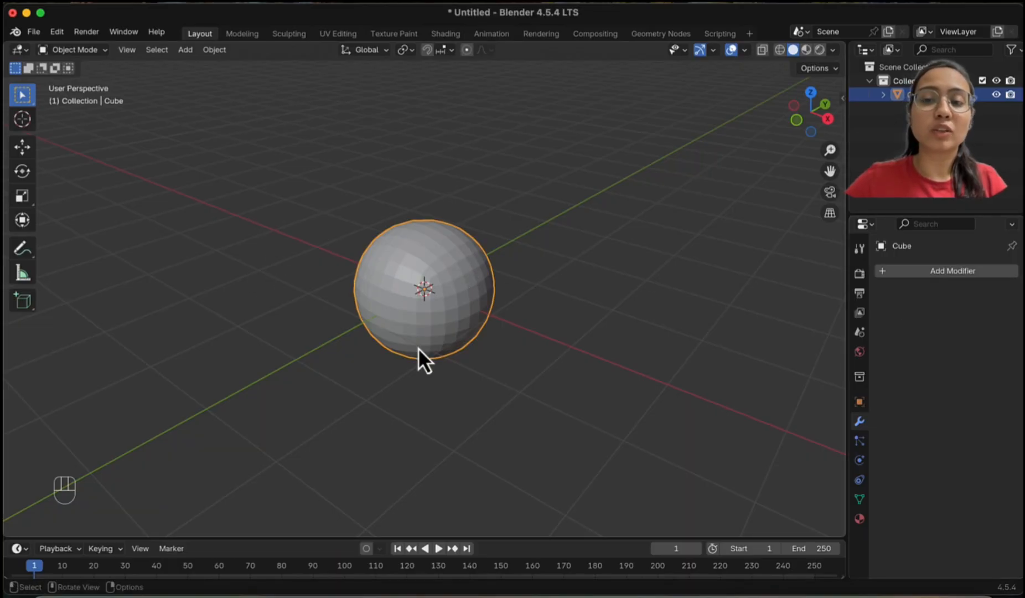
middle_drag(446, 233, 433, 274)
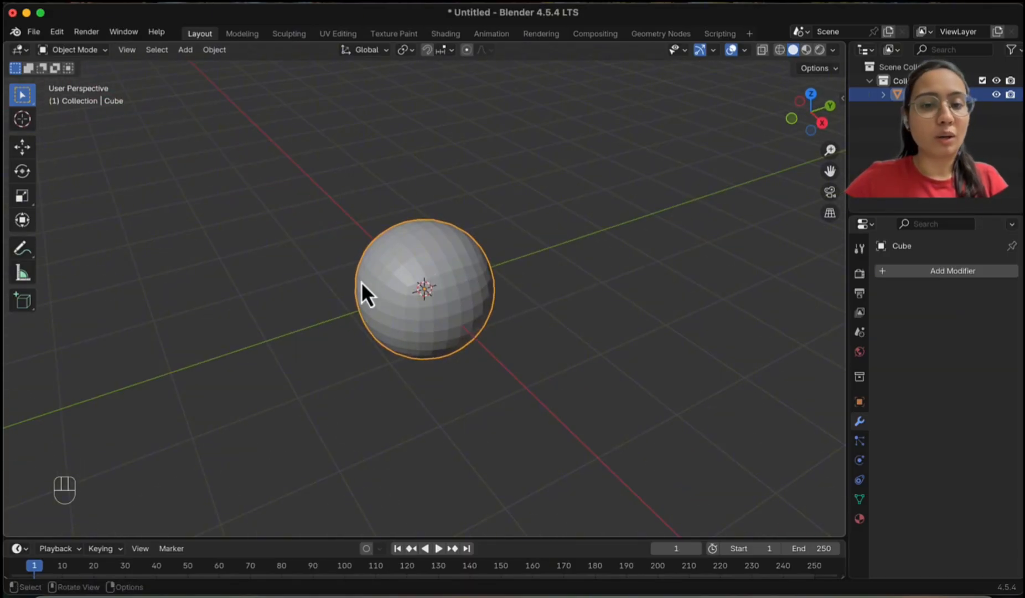
right_click(429, 258)
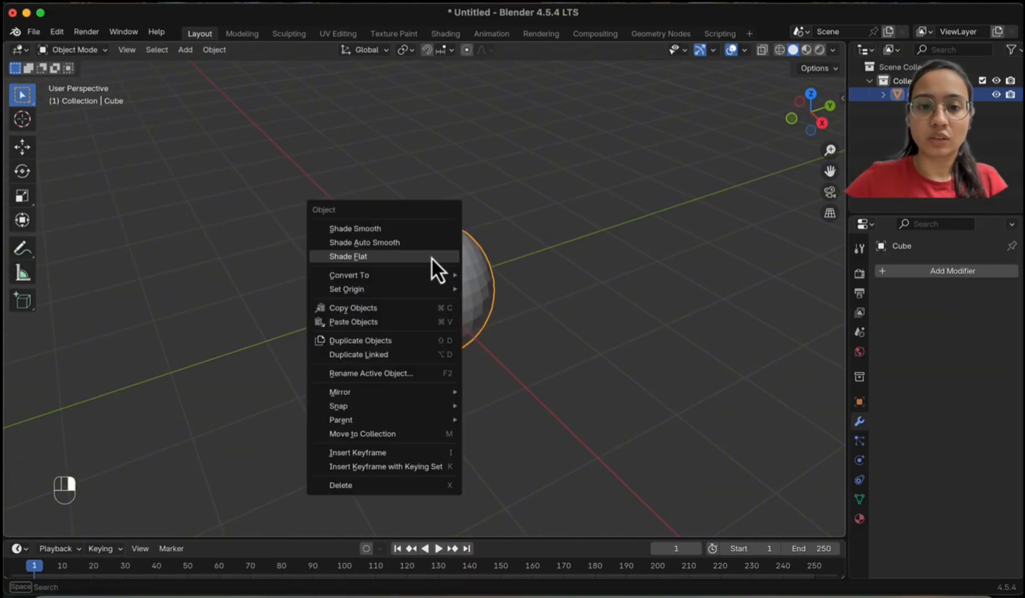
click(405, 230)
- Move the smooth sphere away from the world origin to free up the centre, and deselect it
middle_drag(542, 291, 456, 319)
key(g)
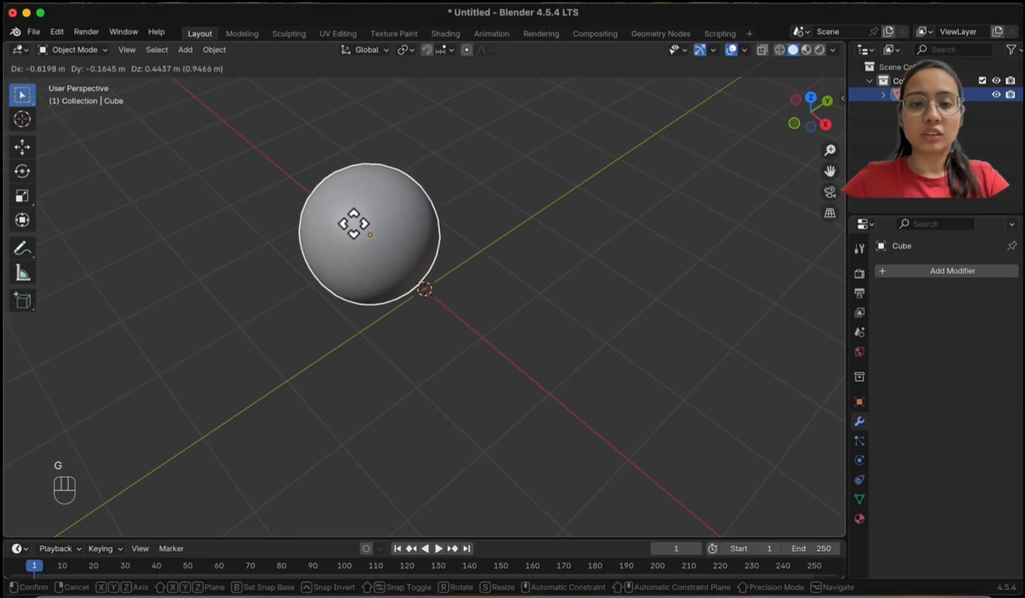
click(296, 180)
middle_drag(631, 311, 482, 280)
click(483, 280)
- Add a new cube mesh at the origin, scale it down slightly and deselect it
key(shift+a)
mouse_move(460, 299)
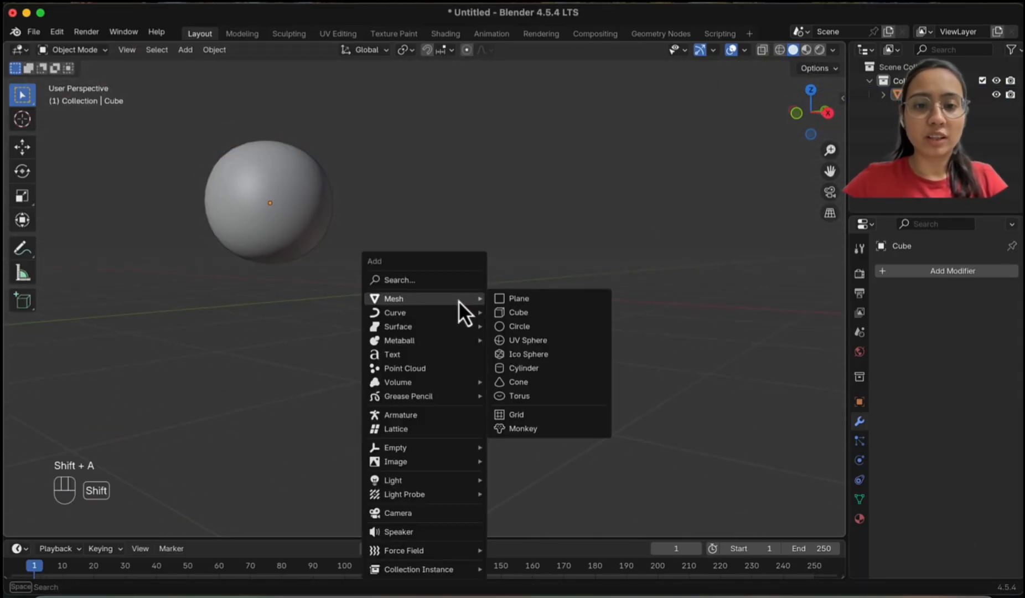
click(518, 312)
middle_drag(565, 310, 626, 360)
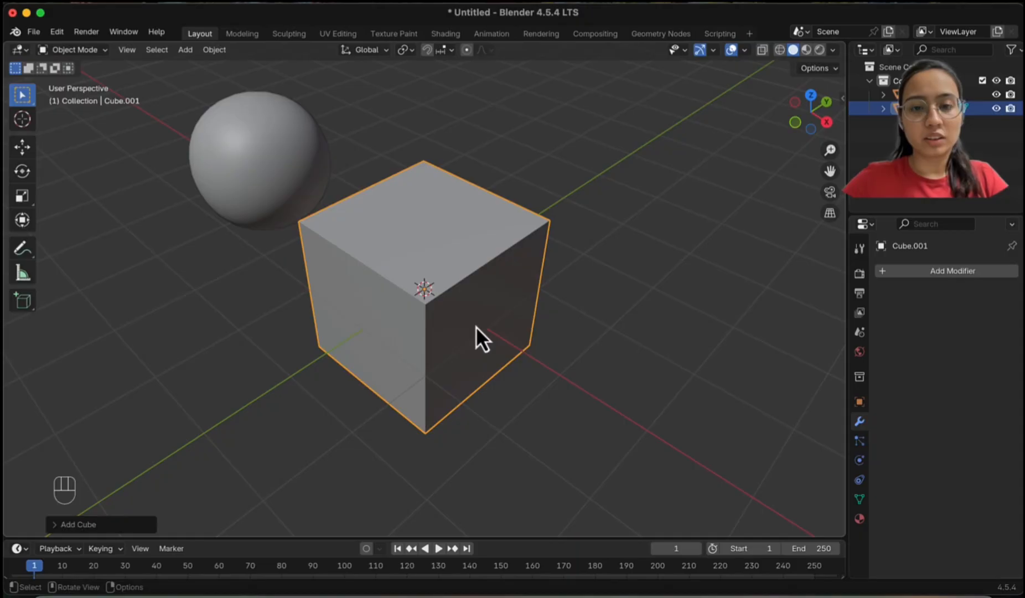
key(s)
click(470, 309)
click(594, 340)
mouse_move(593, 340)
middle_down()
mouse_move(586, 334)
mouse_move(598, 331)
middle_up()
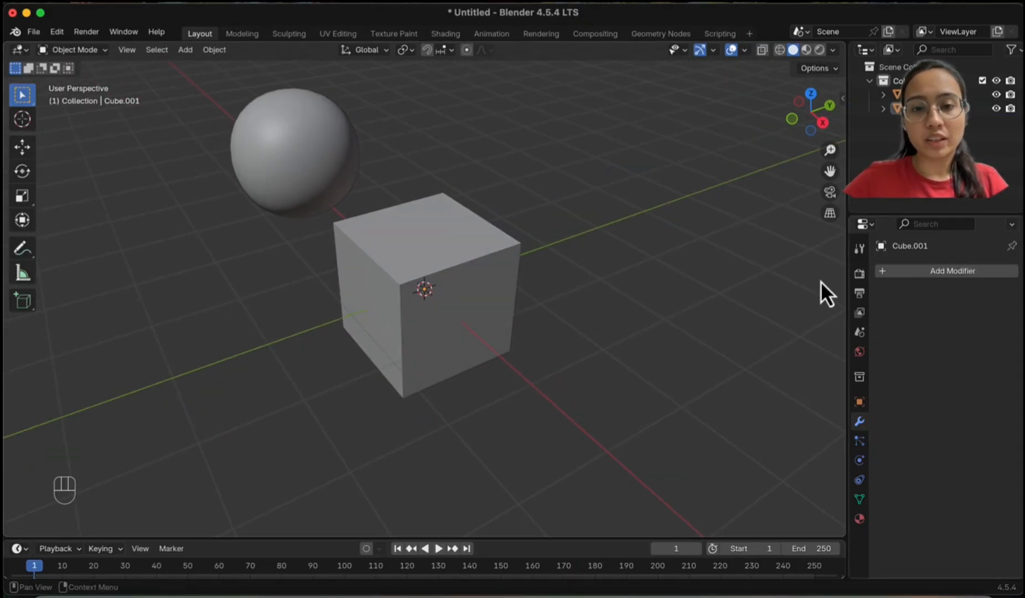
- Add a Wireframe modifier to the new cube and inspect the frame from several angles
click(488, 285)
click(957, 274)
mouse_move(957, 274)
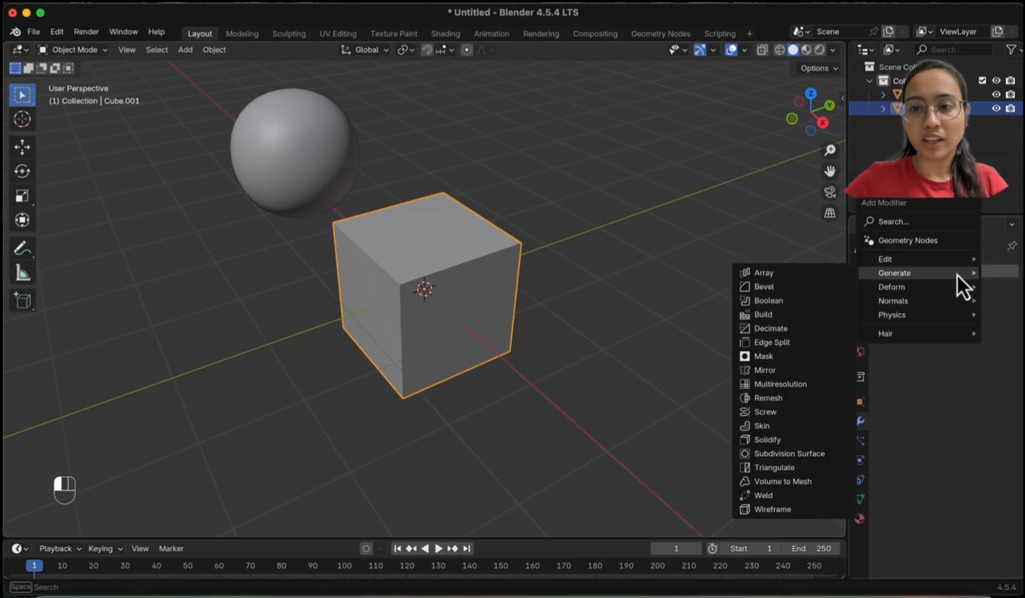
click(769, 511)
middle_drag(440, 257, 515, 280)
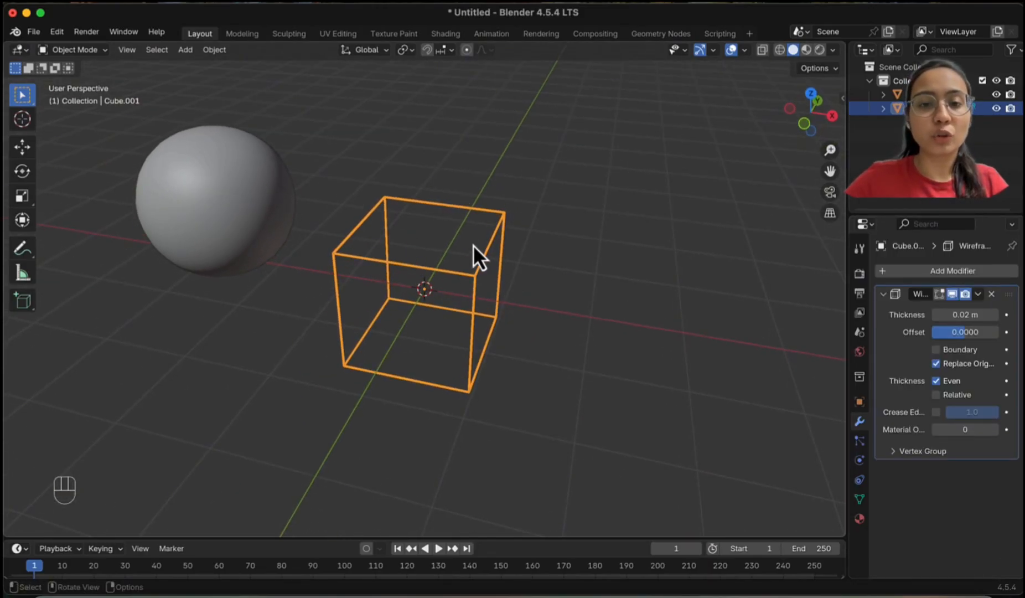
middle_drag(383, 354, 368, 309)
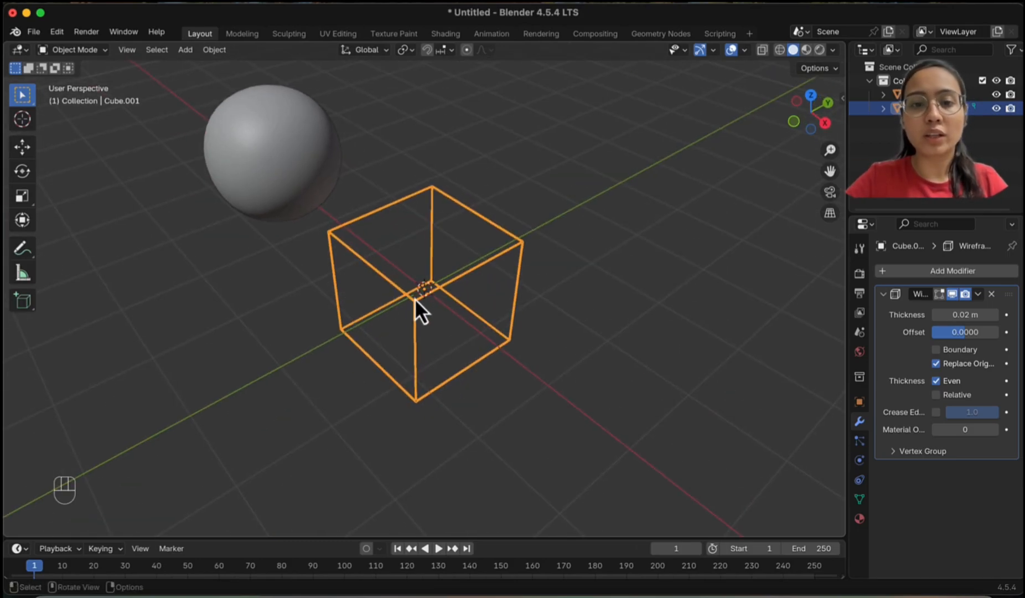
middle_drag(419, 304, 636, 326)
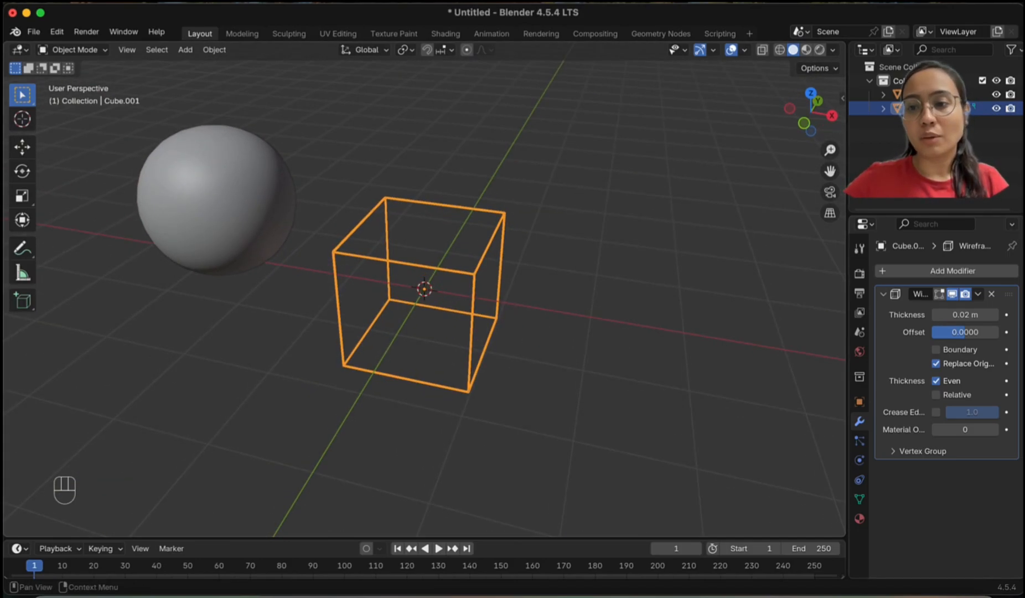
- Set the wireframe thickness to 0.2 m, deselect the cube and inspect the thicker frame
click(957, 314)
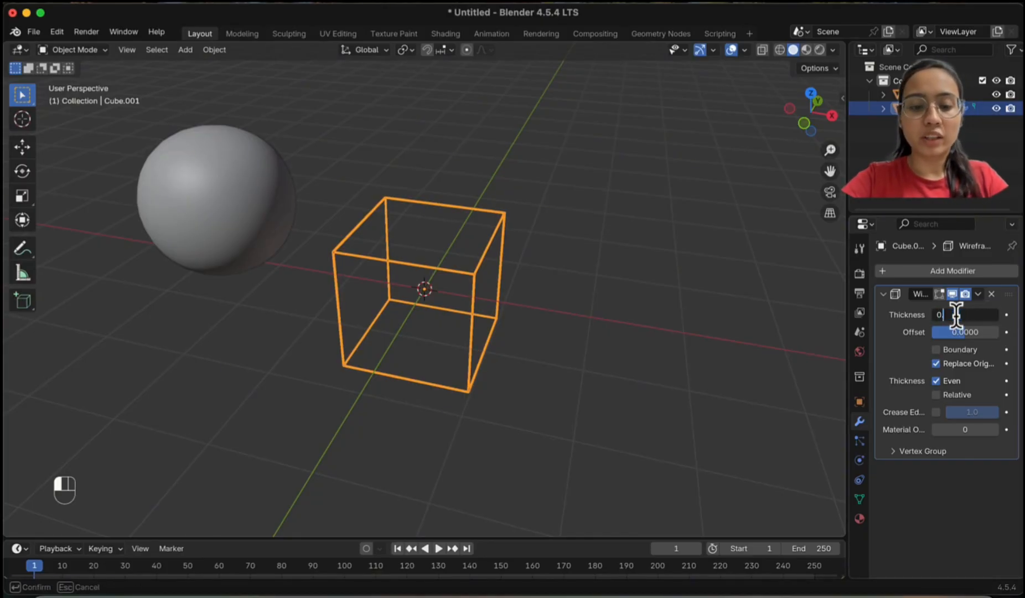
text(0.2)
key(Return)
click(561, 358)
middle_drag(561, 358, 404, 269)
click(404, 269)
click(600, 270)
middle_drag(596, 285, 556, 343)
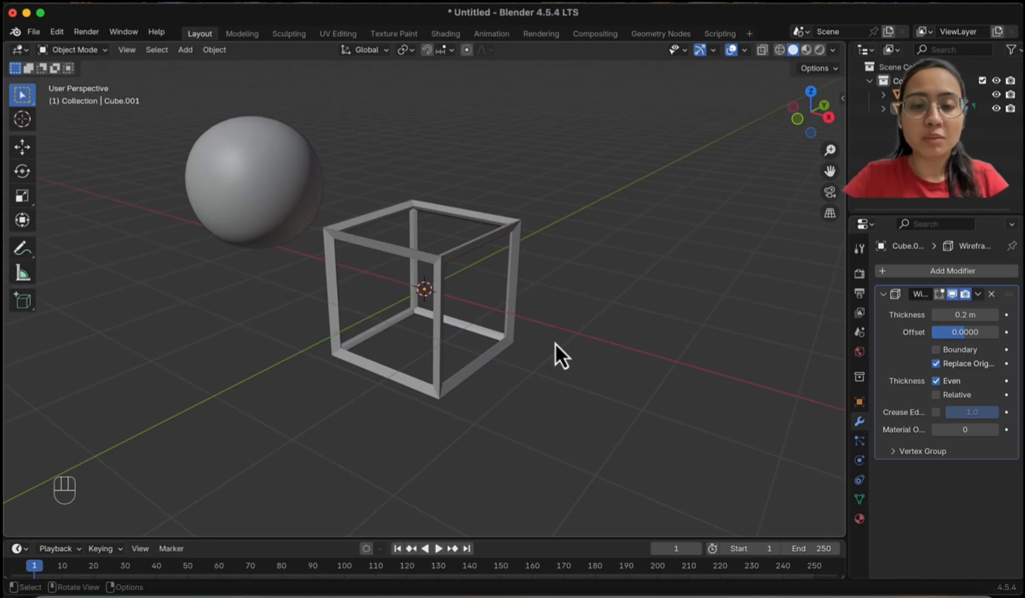
middle_drag(531, 323, 434, 286)
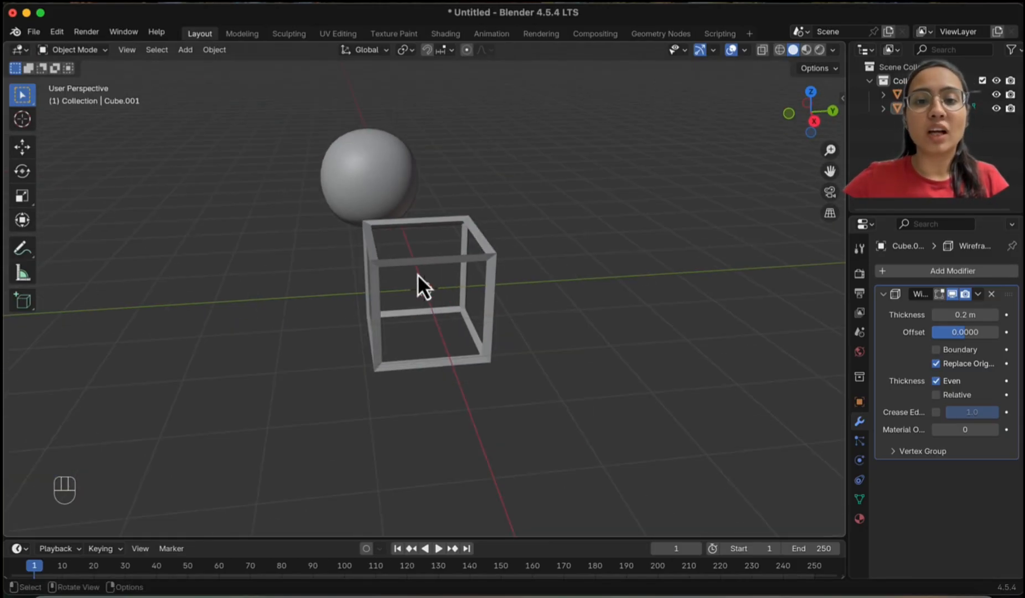
middle_drag(498, 262, 415, 285)
scroll(426, 257, up, 4)
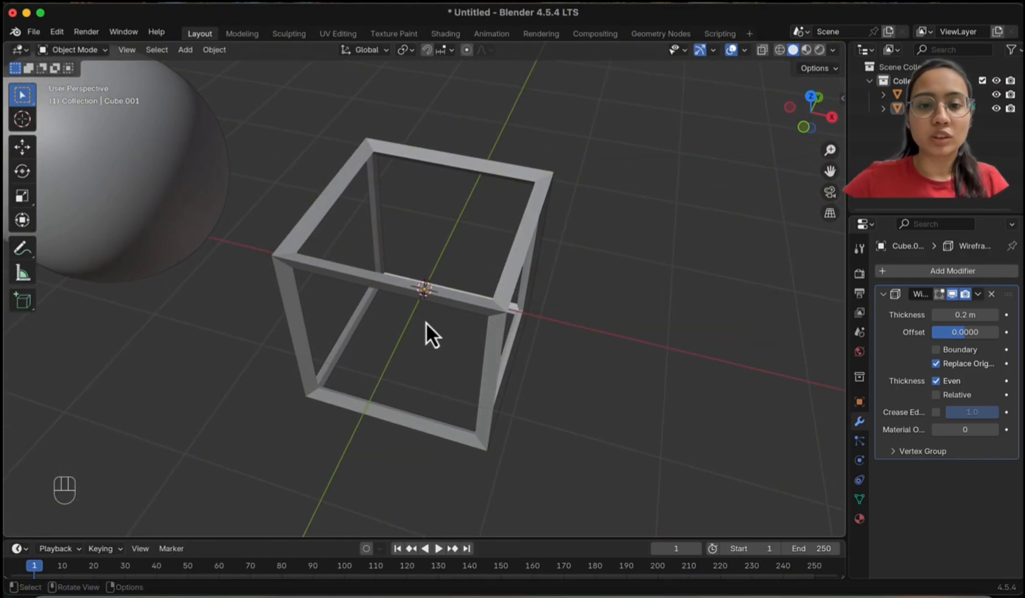
middle_drag(378, 238, 425, 312)
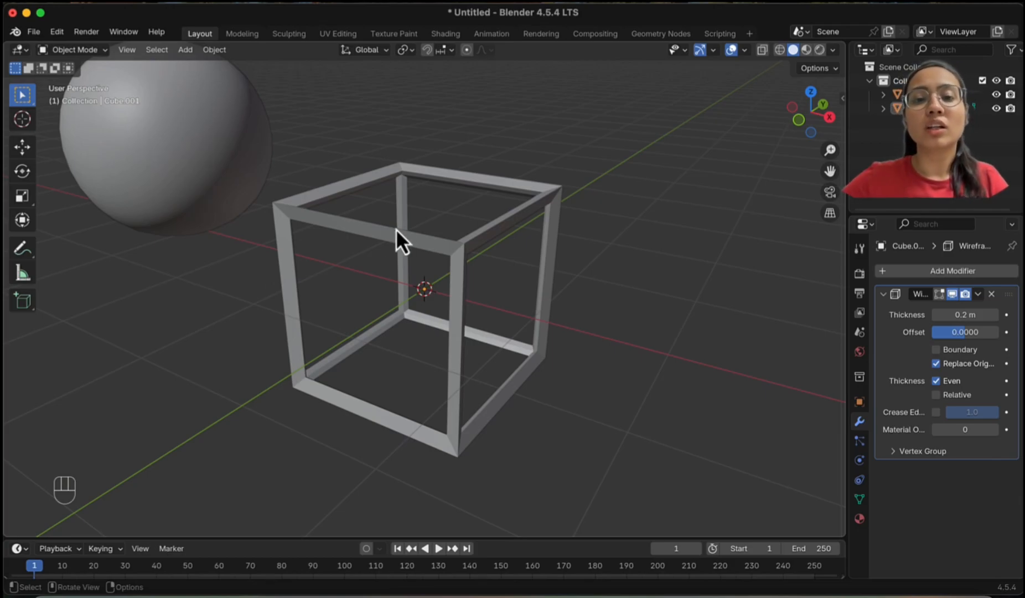
- Try wireframe thickness values of 2 m and 1 m and compare the resulting shapes
click(972, 314)
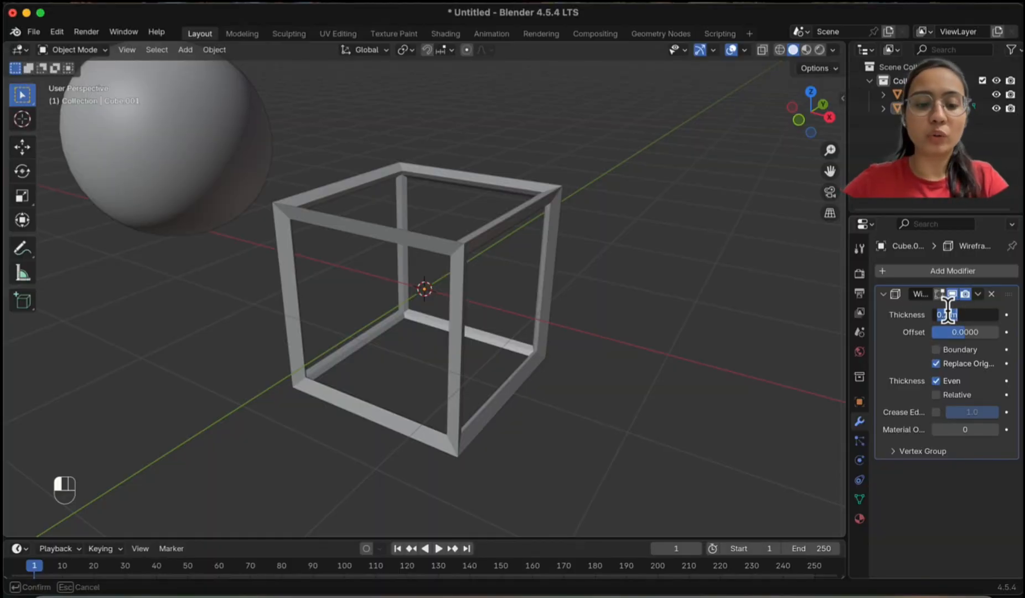
text(2)
key(Return)
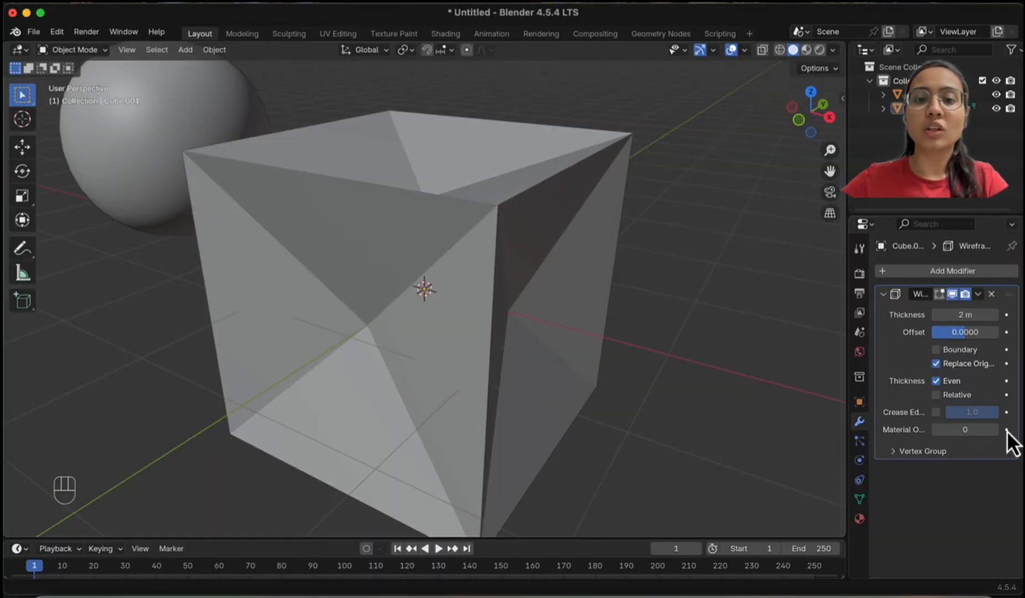
click(960, 314)
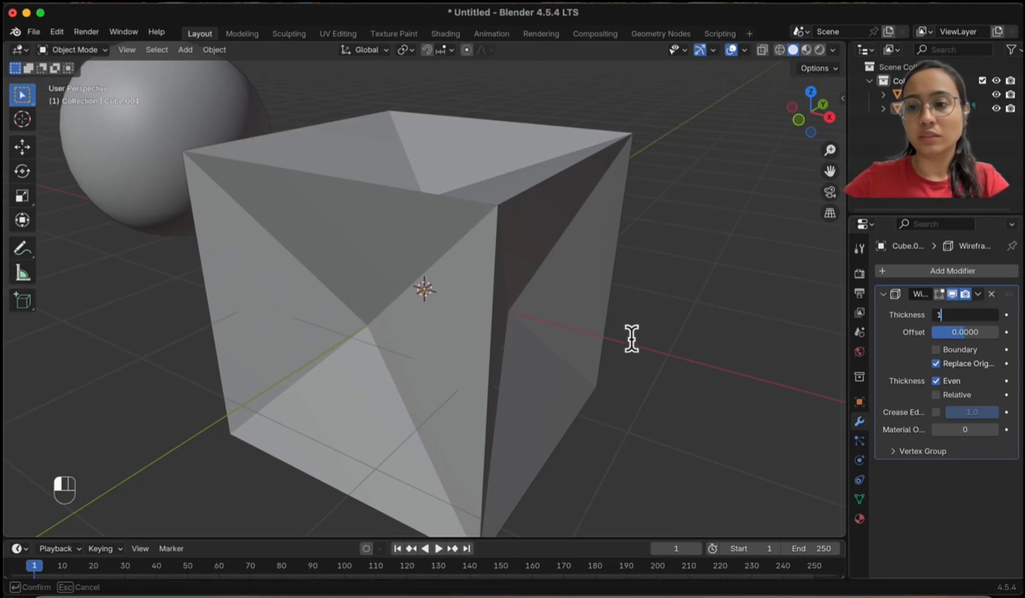
key(Return)
middle_drag(267, 337, 480, 357)
- Set the wireframe thickness back to 2 m and inspect the cube's faces
click(966, 313)
text(2)
key(Return)
middle_drag(195, 349, 668, 322)
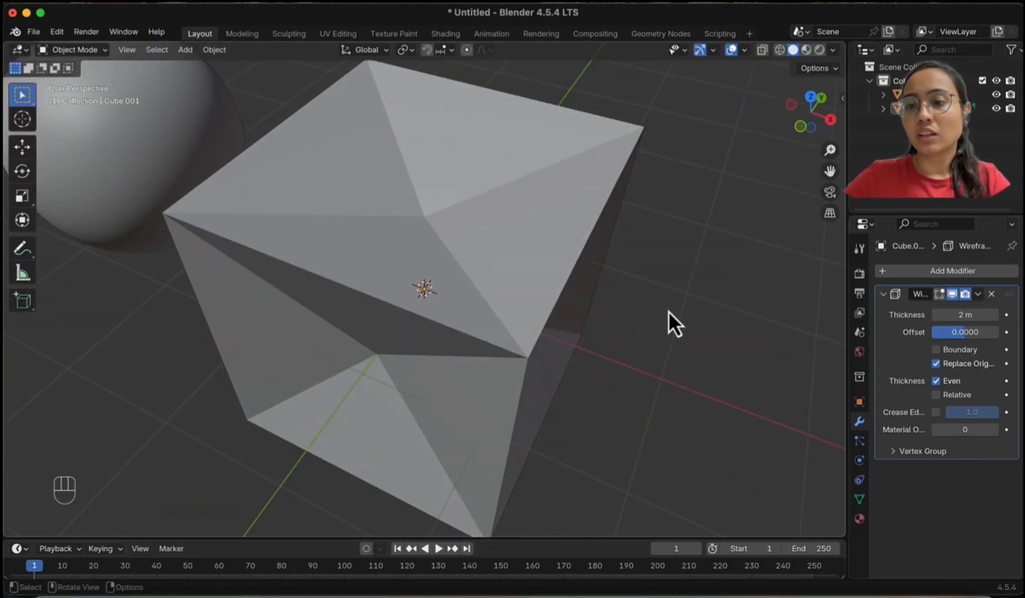
- Set the wireframe thickness to 0.5 m and view the frame from the side
click(969, 314)
text(0.5)
key(Return)
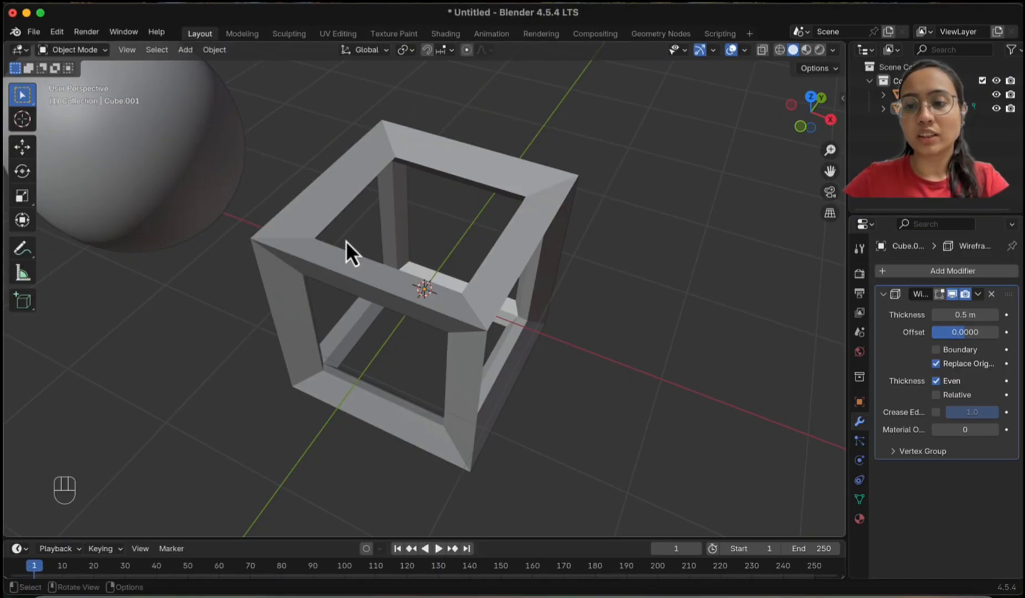
middle_drag(429, 305, 446, 266)
middle_drag(515, 287, 582, 287)
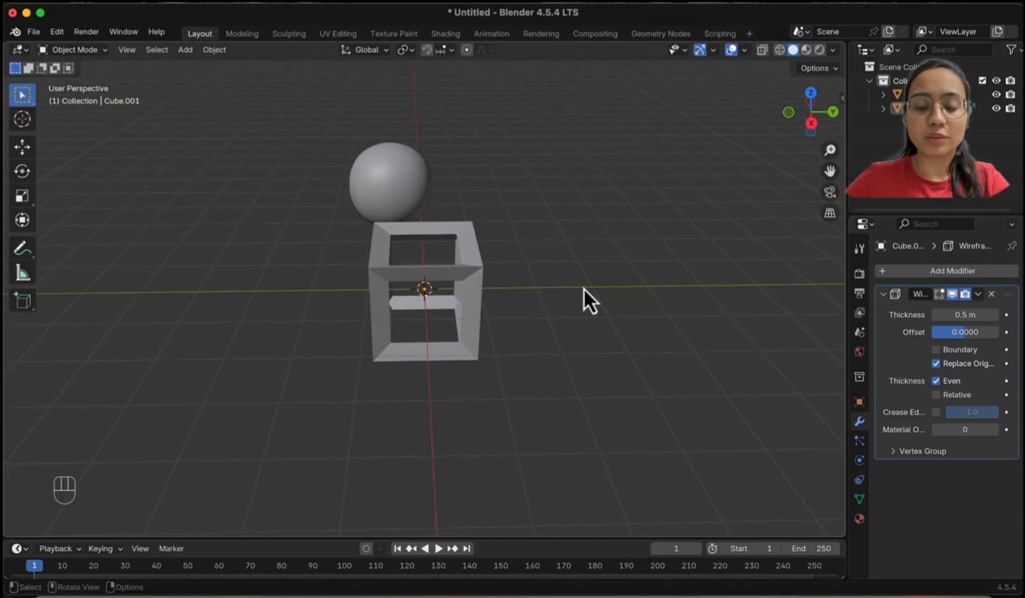
- Add another cube mesh and move it along the X axis to sit clear of the wireframe cube
key(shift+a)
mouse_move(543, 293)
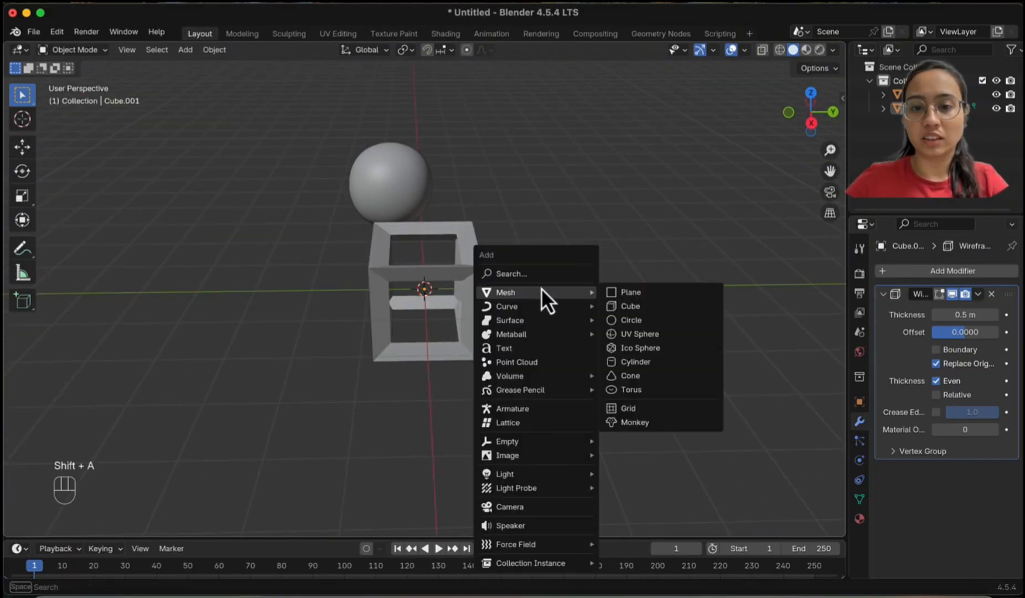
click(651, 308)
middle_drag(454, 322, 513, 294)
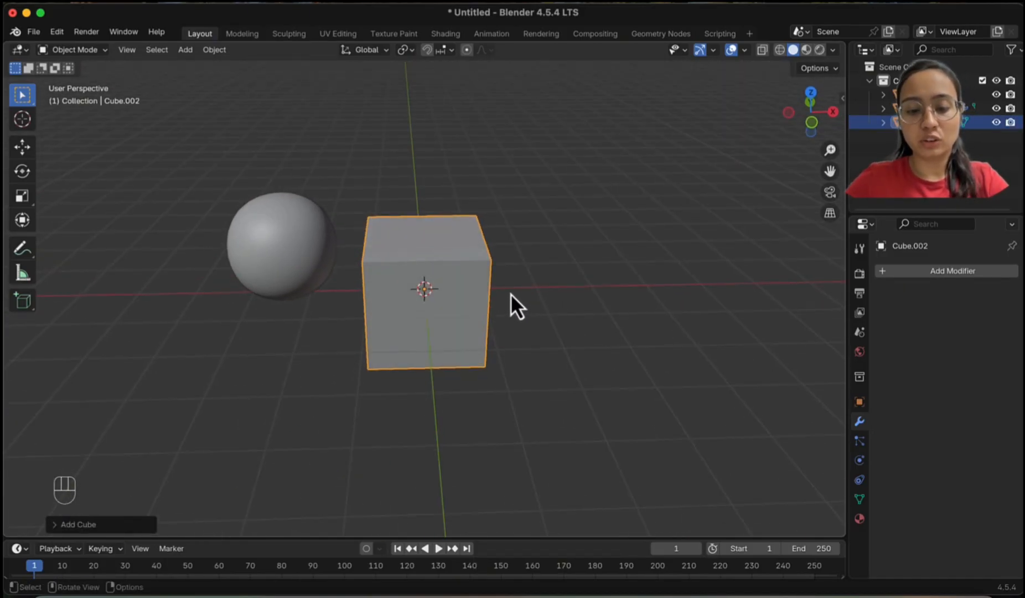
key(g)
key(x)
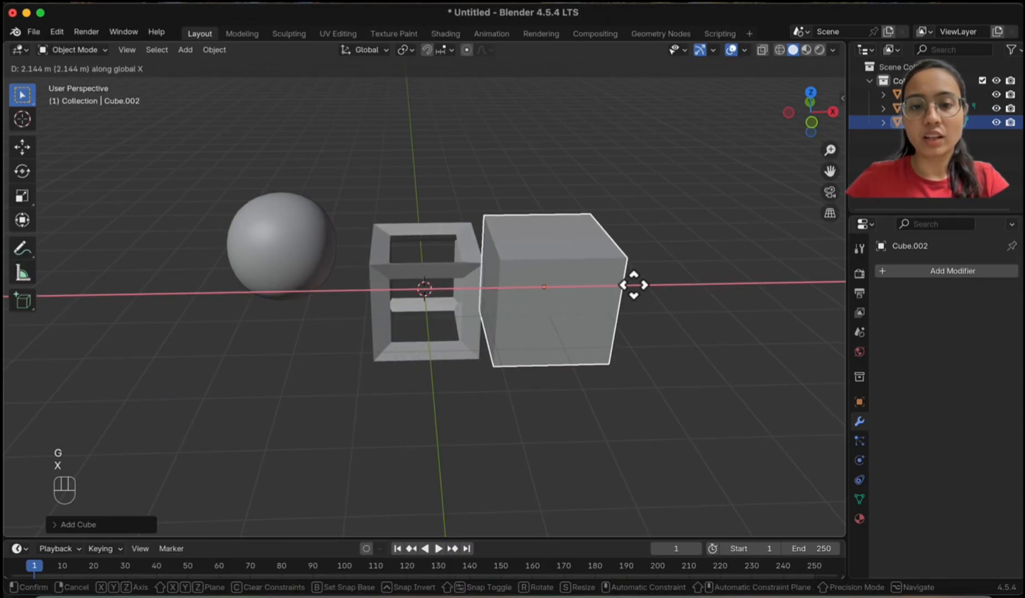
click(708, 285)
- Scale the third object, the newly added solid cube, down slightly
middle_drag(722, 296, 564, 319)
scroll(509, 364, up, 2)
scroll(509, 364, down, 5)
middle_drag(490, 385, 541, 389)
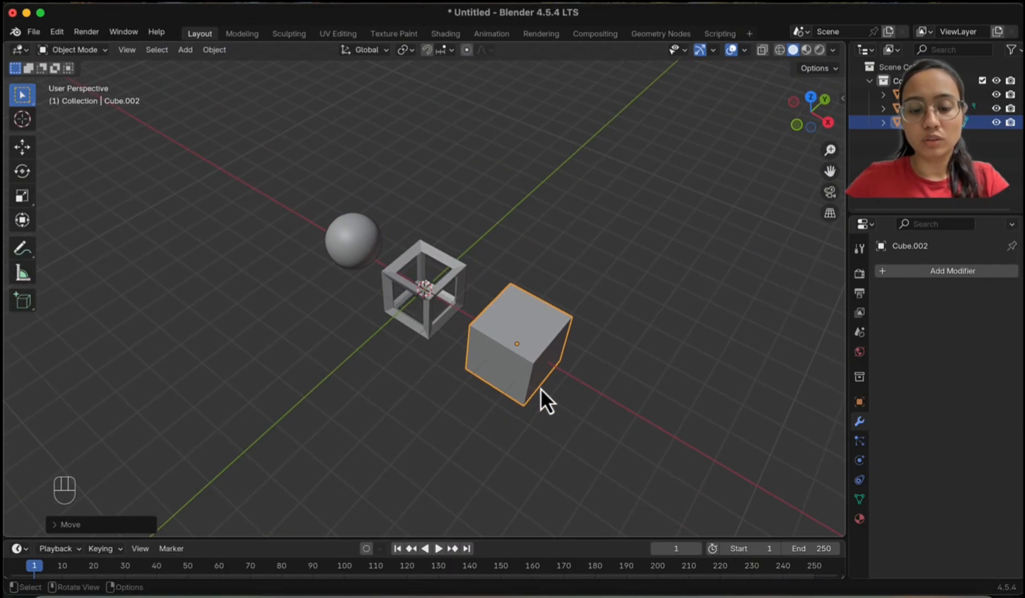
key(s)
click(534, 373)
middle_drag(605, 382, 490, 362)
scroll(558, 360, up, 3)
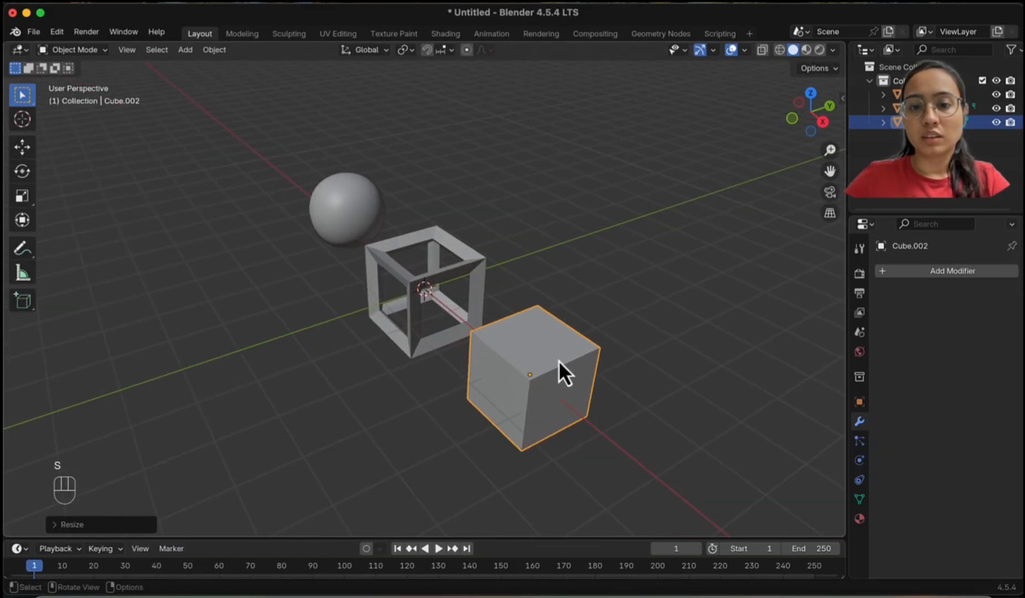
- Add a Bevel modifier to the solid cube
click(938, 274)
mouse_move(937, 276)
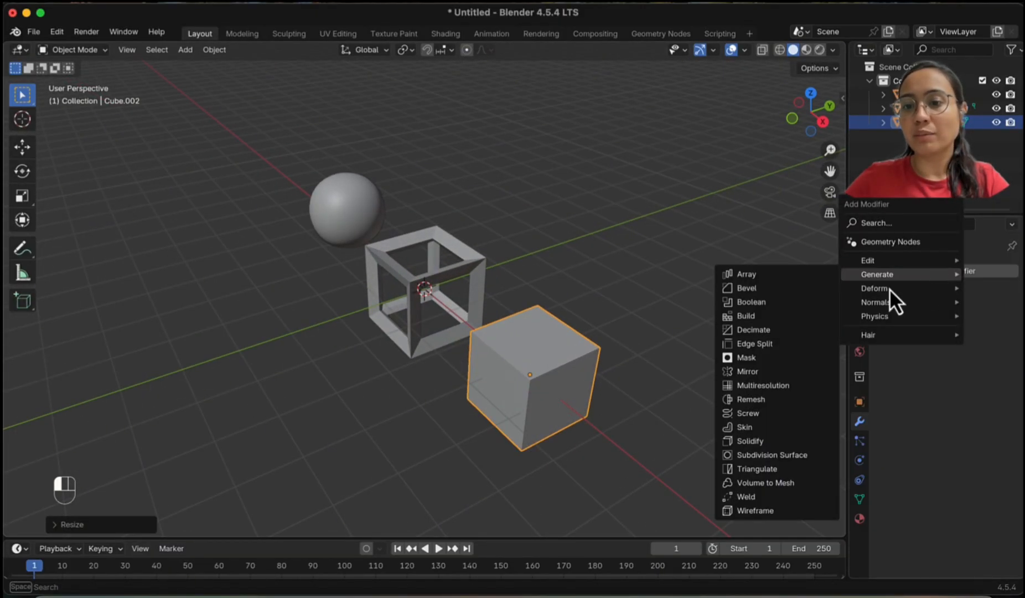
click(772, 290)
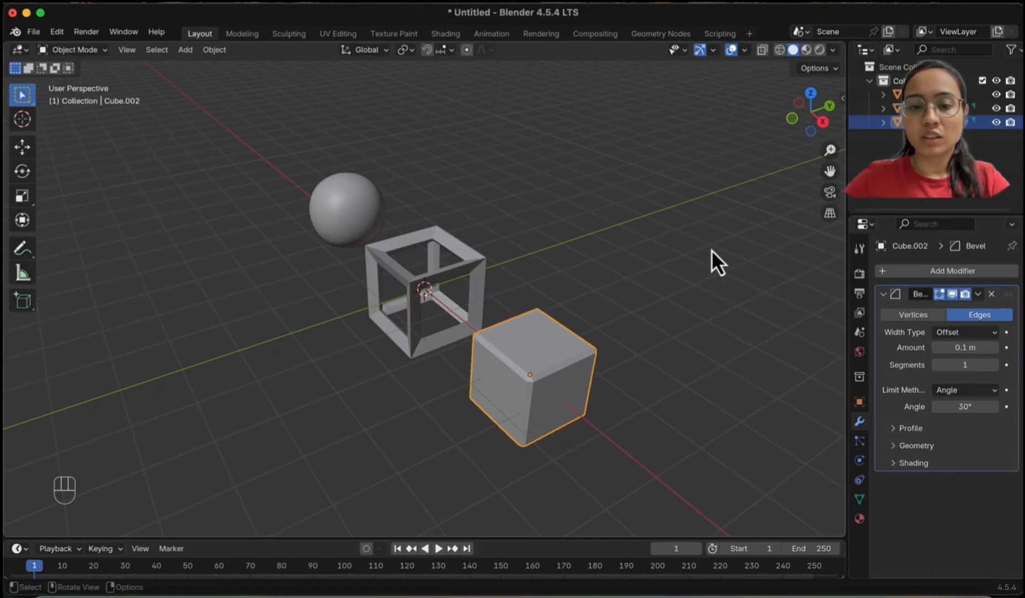
- Raise the Bevel modifier's segments to 3 while viewing the cube's edges up close
drag(830, 171, 699, 110)
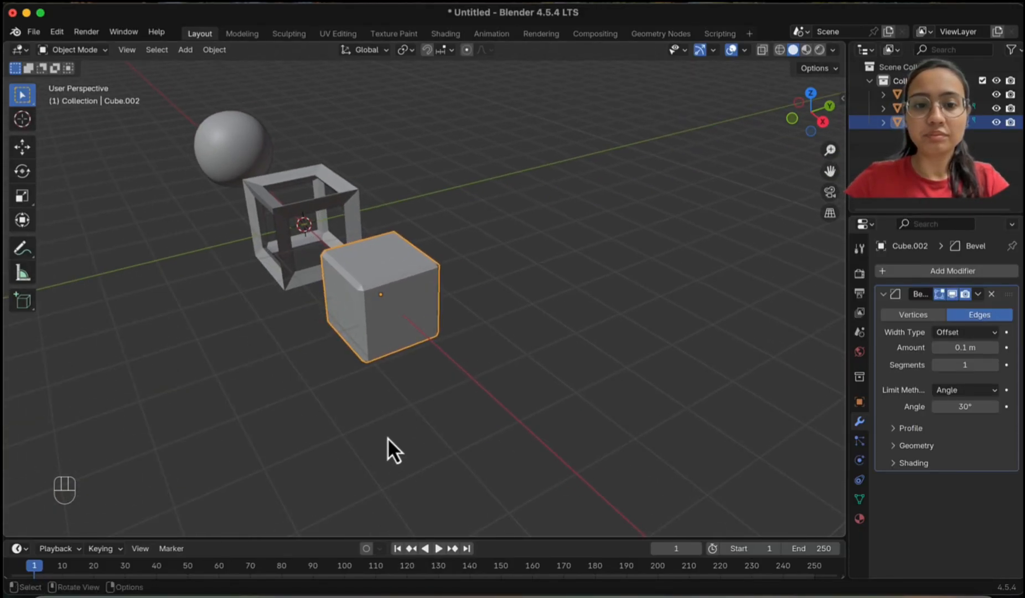
middle_drag(384, 442, 428, 435)
scroll(428, 435, up, 4)
middle_drag(438, 389, 446, 300)
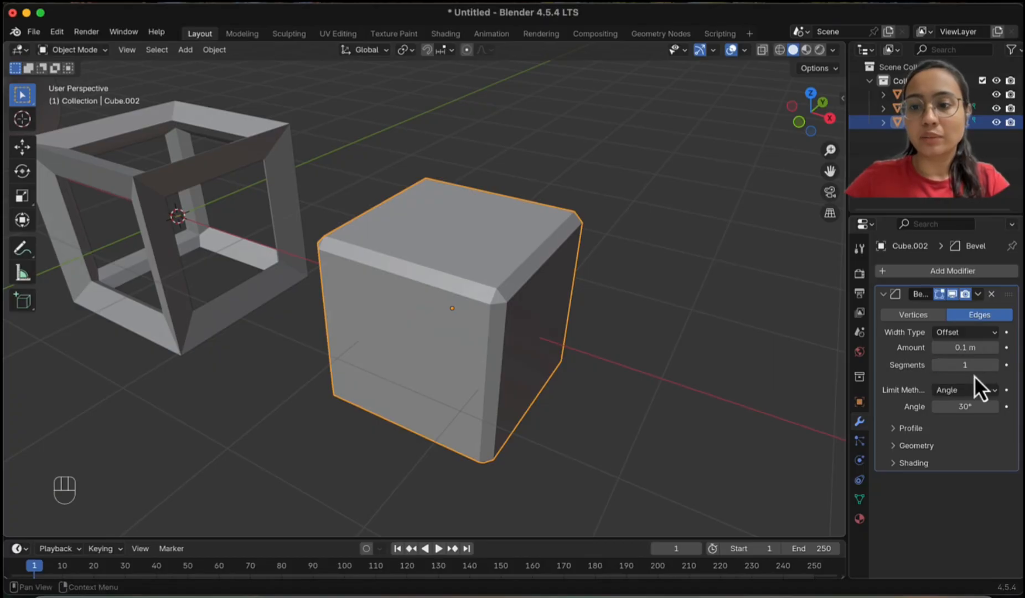
click(994, 367)
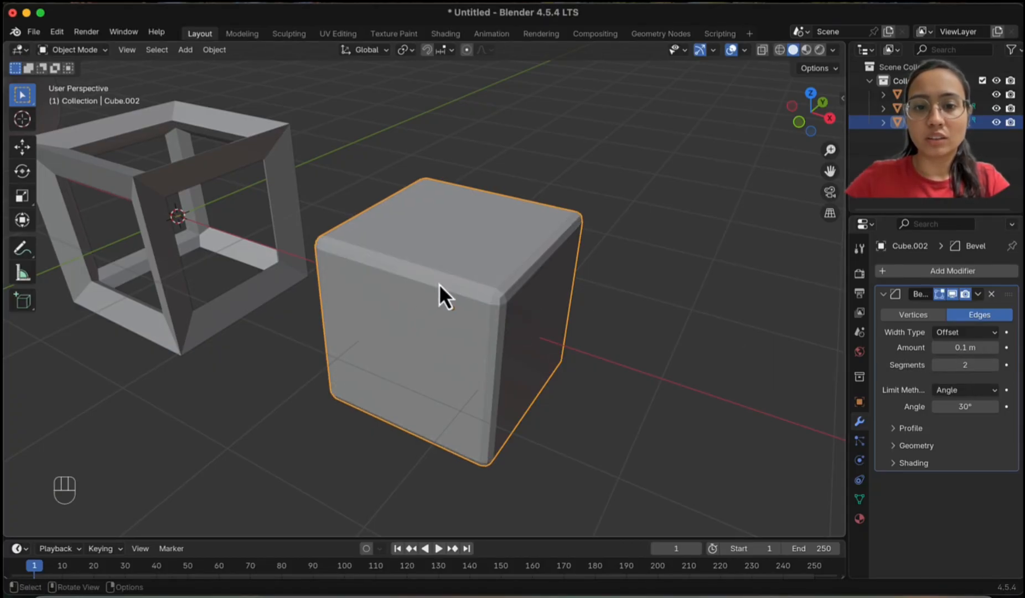
click(994, 370)
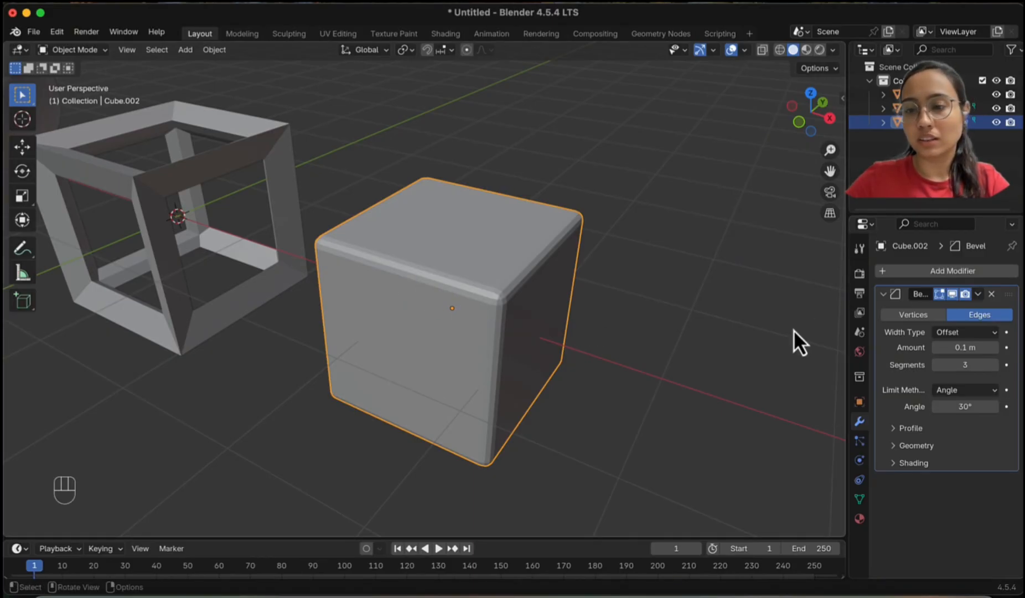
- Set the Bevel modifier's segments to 1 on the solid cube while viewing its edges up close
scroll(355, 293, up, 6)
scroll(469, 289, down, 8)
scroll(464, 288, up, 4)
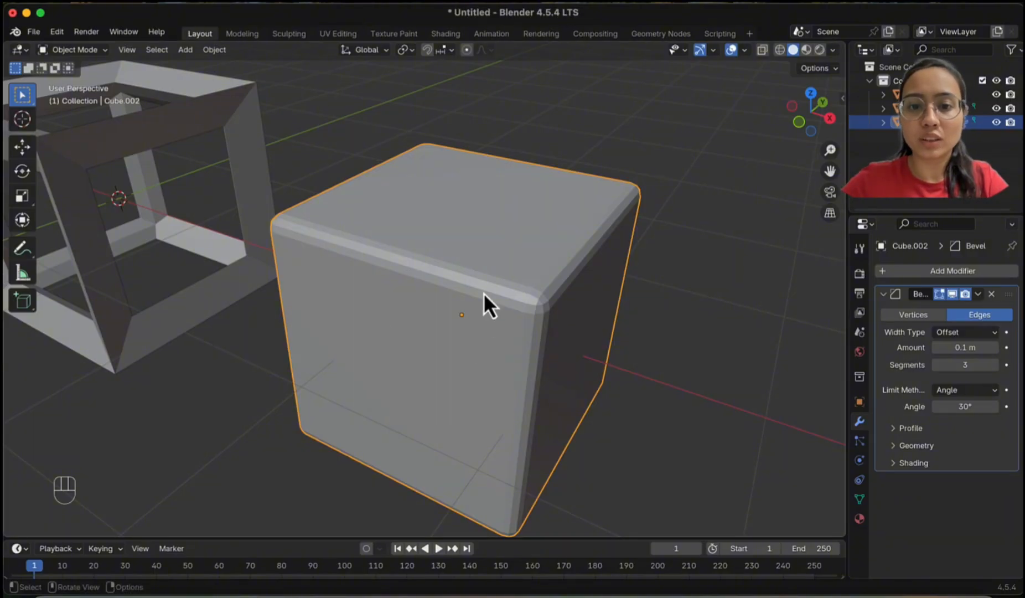
click(975, 364)
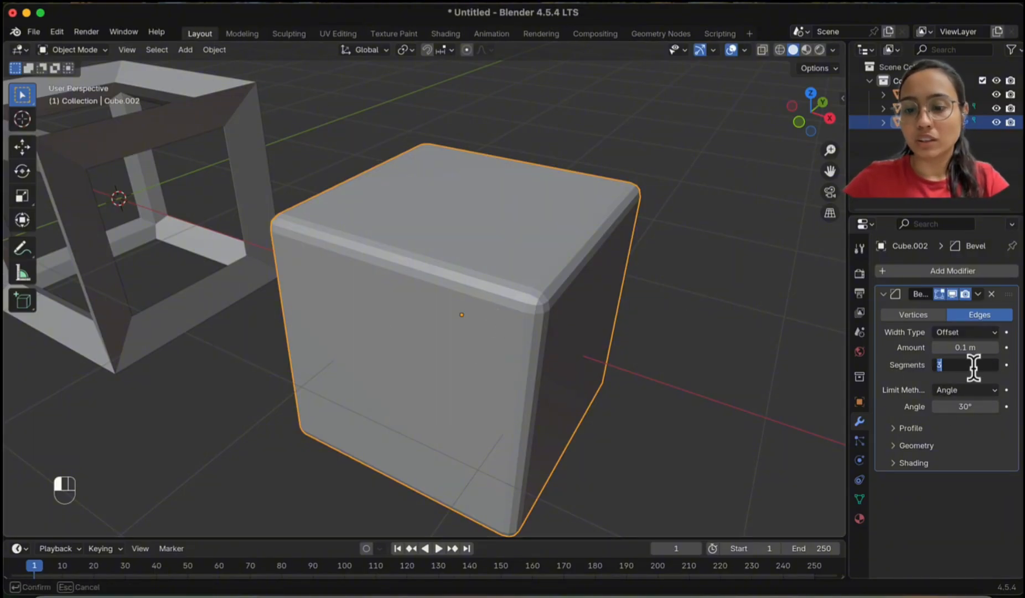
text(1)
key(Return)
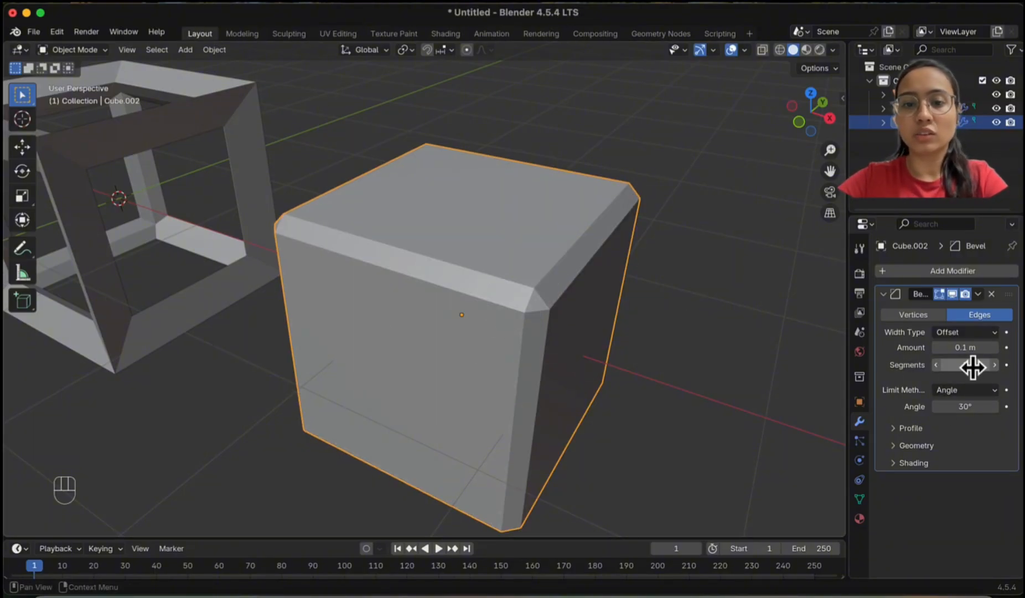
- Remove the solid cube's Bevel modifier, then add a fresh one and raise its segments to 3
click(992, 294)
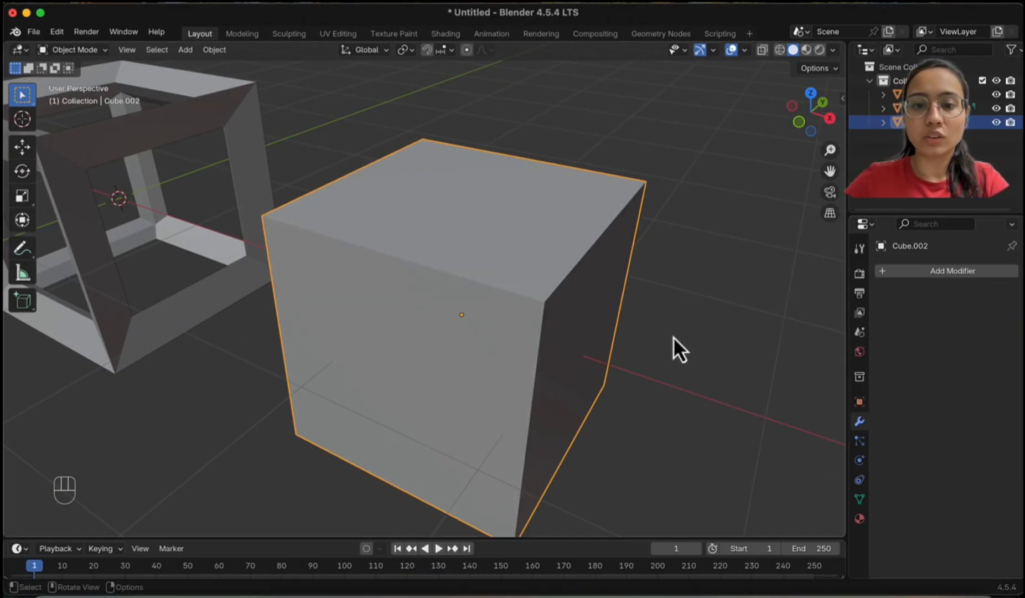
click(958, 271)
mouse_move(957, 274)
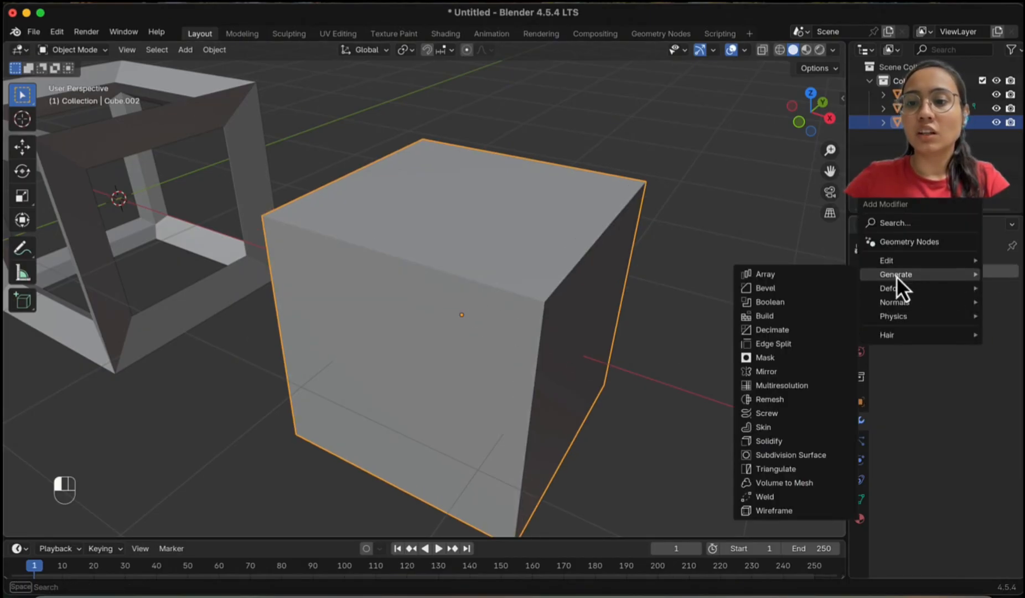
click(769, 287)
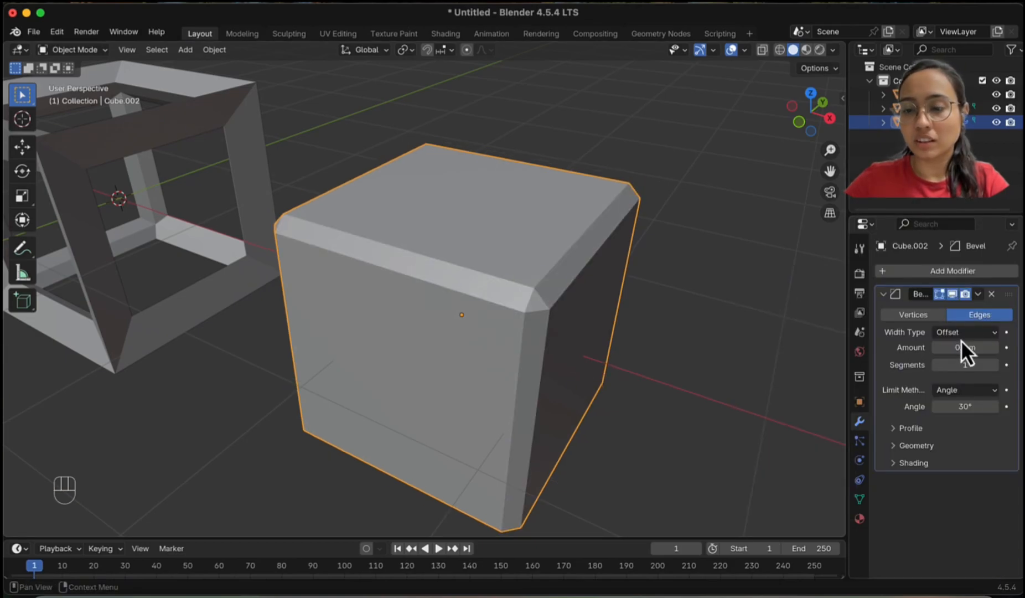
click(994, 368)
click(994, 367)
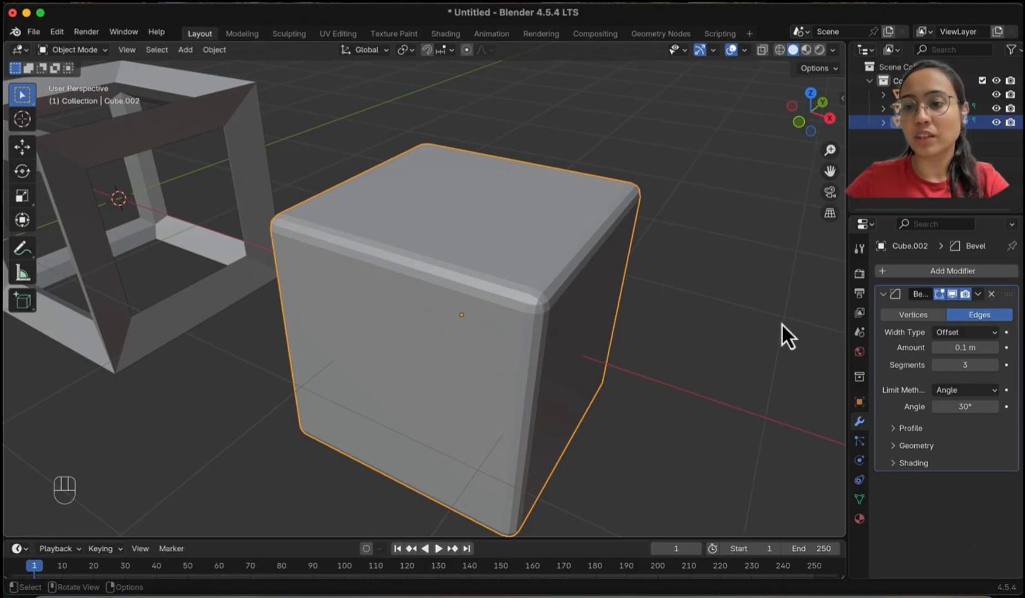
- Switch the Bevel modifier to affect vertices instead of edges and examine one of the cube's corners up close
click(898, 315)
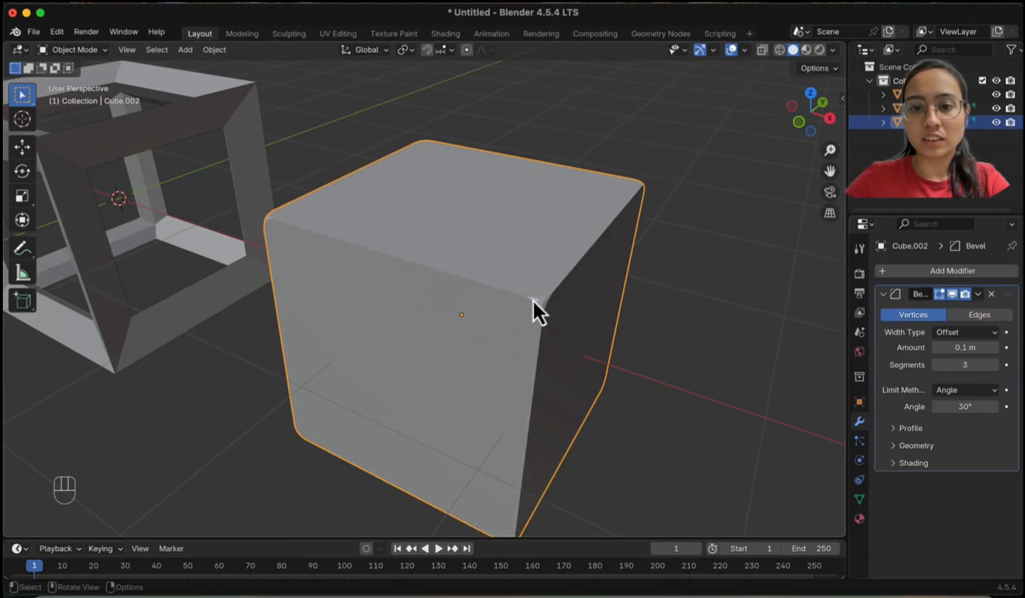
scroll(533, 336, up, 3)
middle_drag(532, 339, 406, 416)
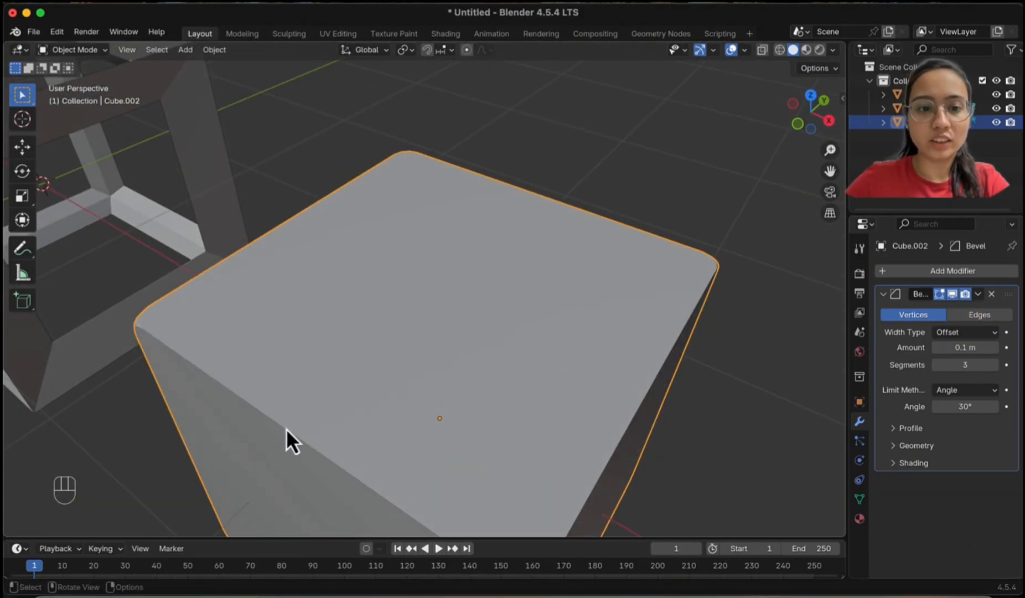
scroll(306, 436, down, 4)
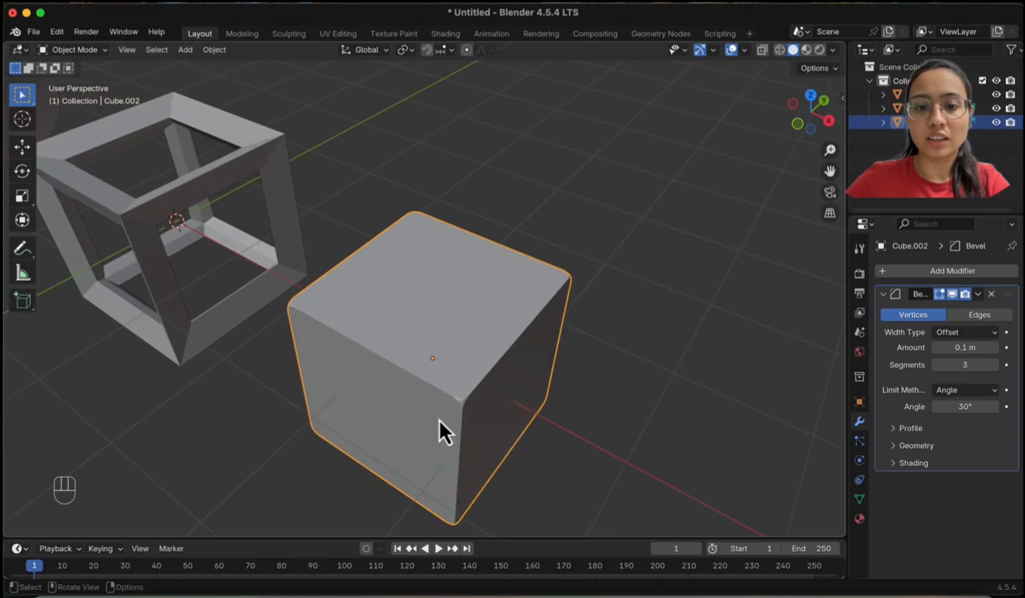
scroll(465, 415, up, 5)
middle_drag(487, 412, 504, 397)
middle_drag(500, 378, 499, 387)
mouse_move(587, 388)
middle_down()
mouse_move(665, 385)
mouse_move(592, 372)
middle_up()
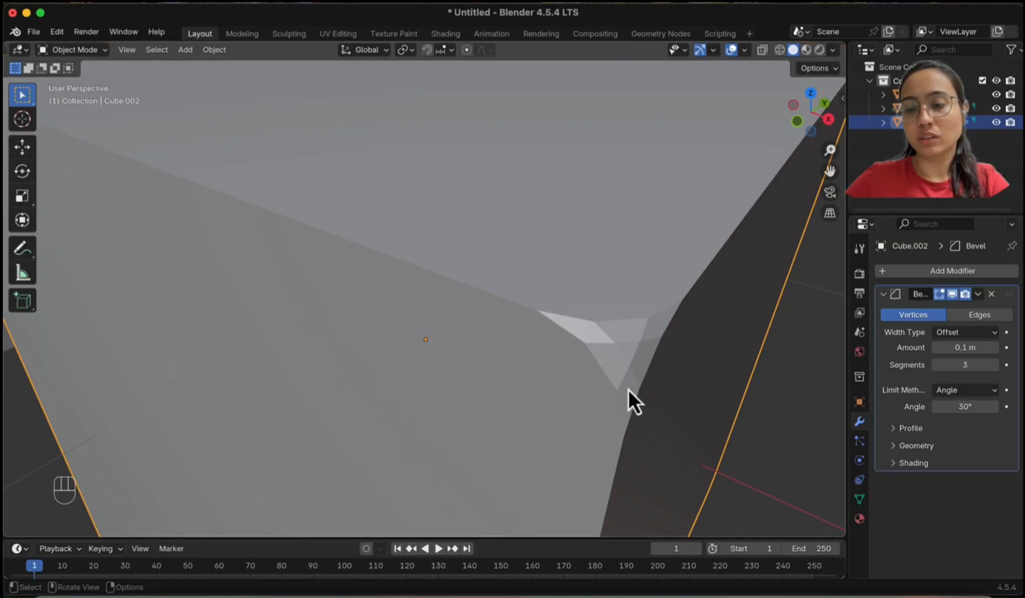
- Switch the Bevel modifier back to edges and increase its amount to 0.21 m
mouse_move(996, 349)
mouse_down()
mouse_move(934, 353)
mouse_move(994, 351)
mouse_up()
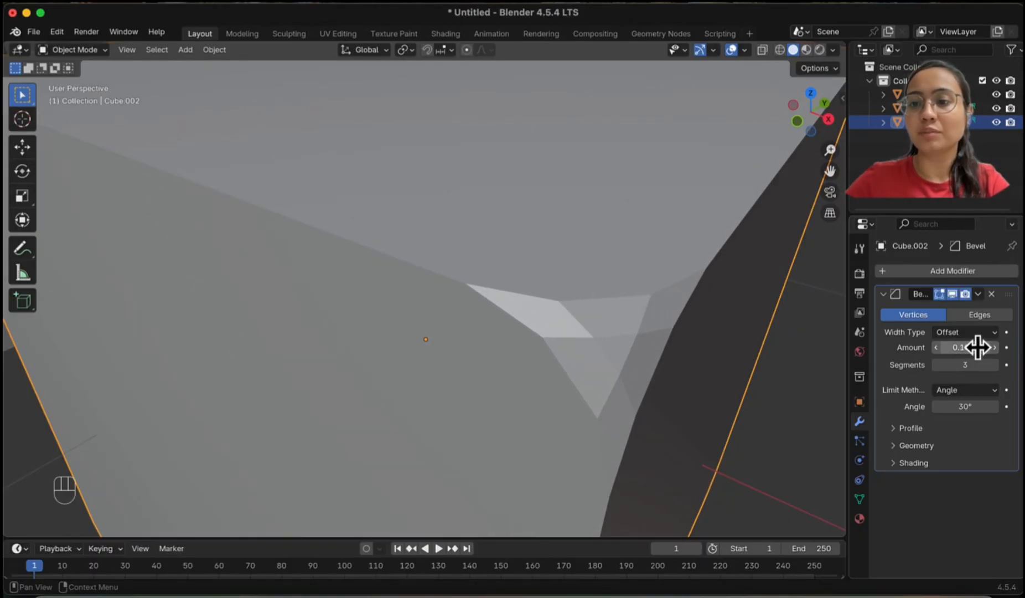
click(974, 319)
scroll(536, 371, down, 8)
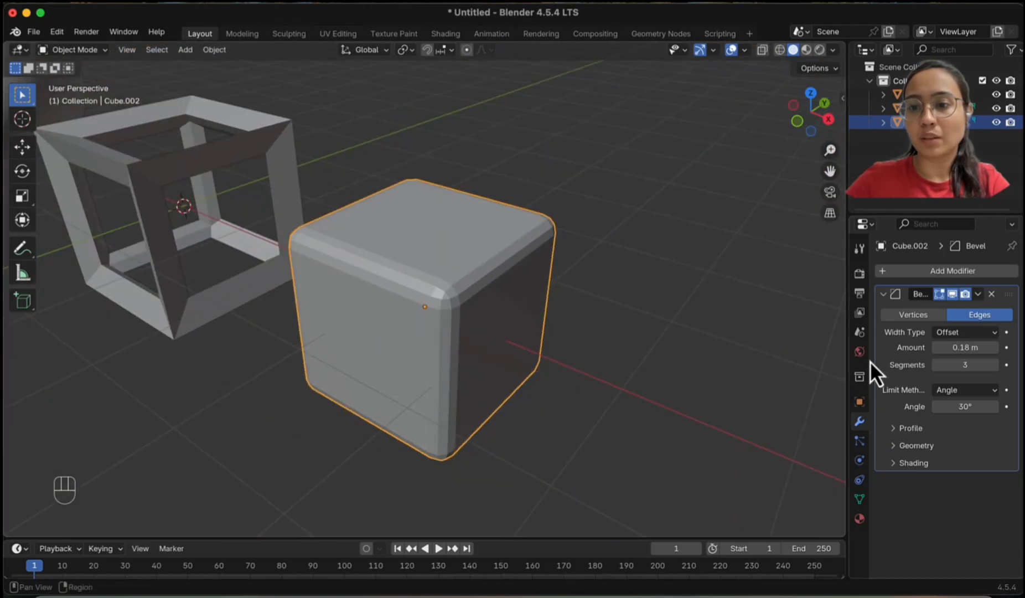
drag(938, 349, 995, 353)
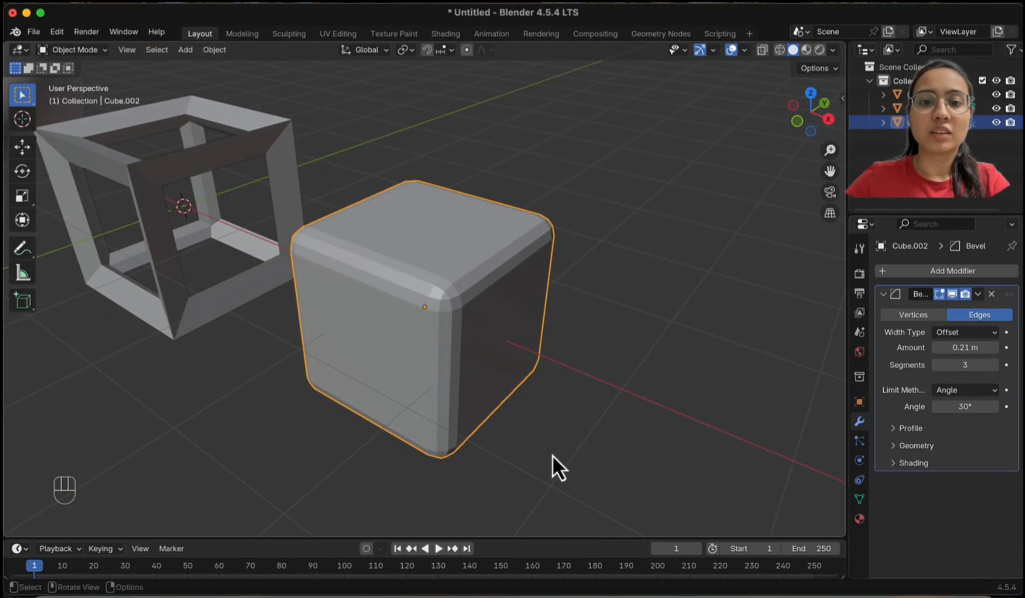
middle_drag(463, 319, 480, 331)
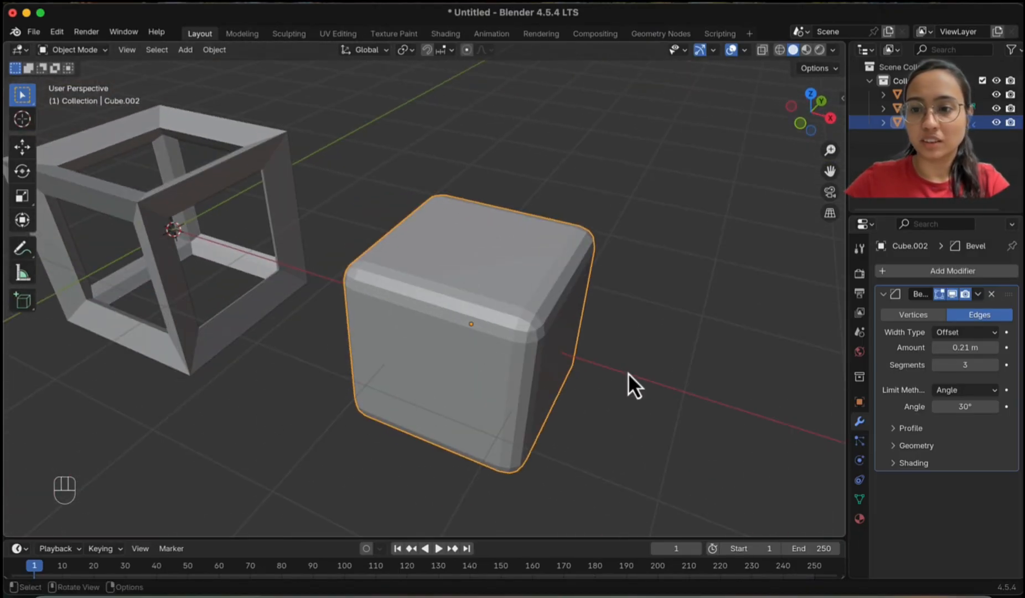
- Collapse the beveled cube's Bevel settings and add an Array modifier to that cube
click(648, 370)
scroll(561, 334, down, 3)
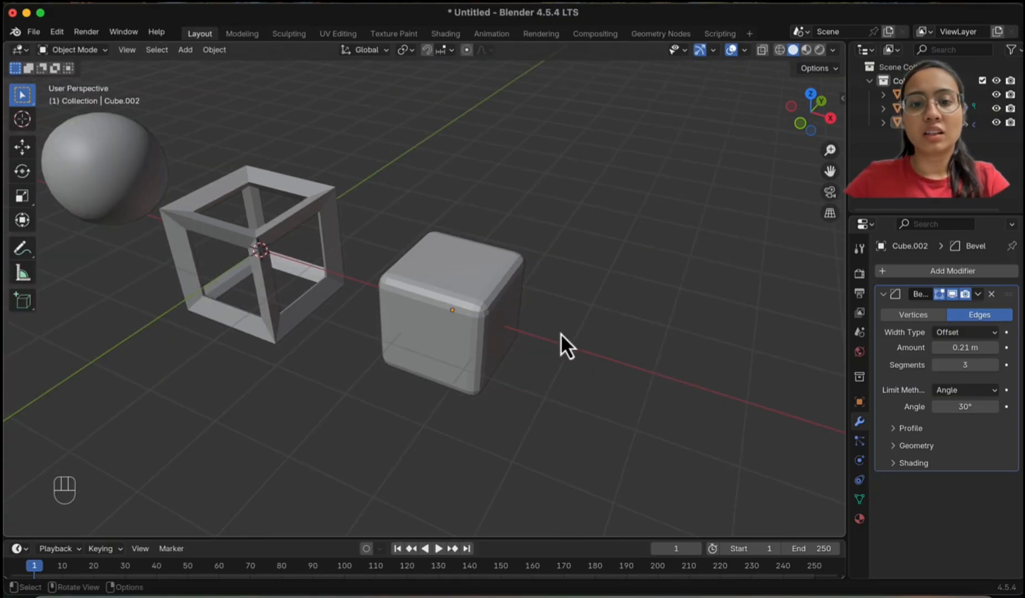
scroll(471, 335, down, 2)
click(430, 323)
mouse_move(430, 323)
middle_down()
mouse_move(470, 329)
mouse_move(426, 340)
mouse_move(442, 338)
middle_up()
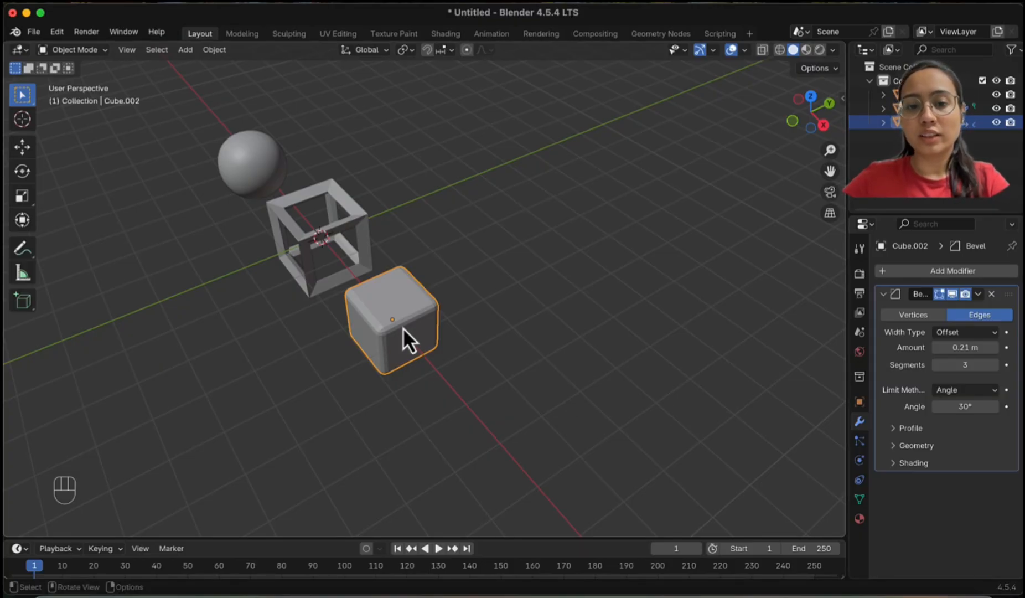
click(884, 296)
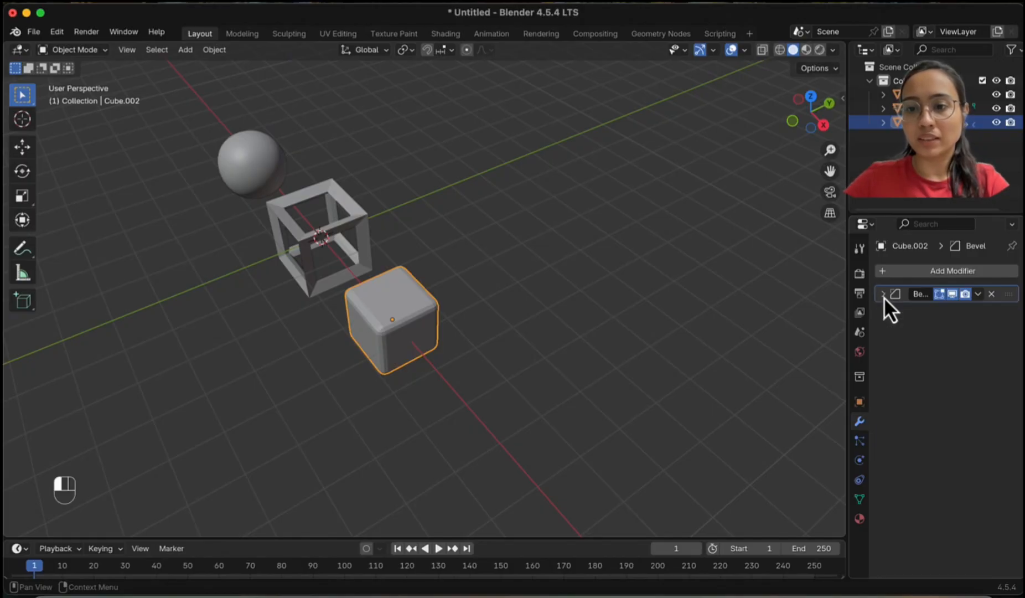
click(945, 271)
mouse_move(928, 269)
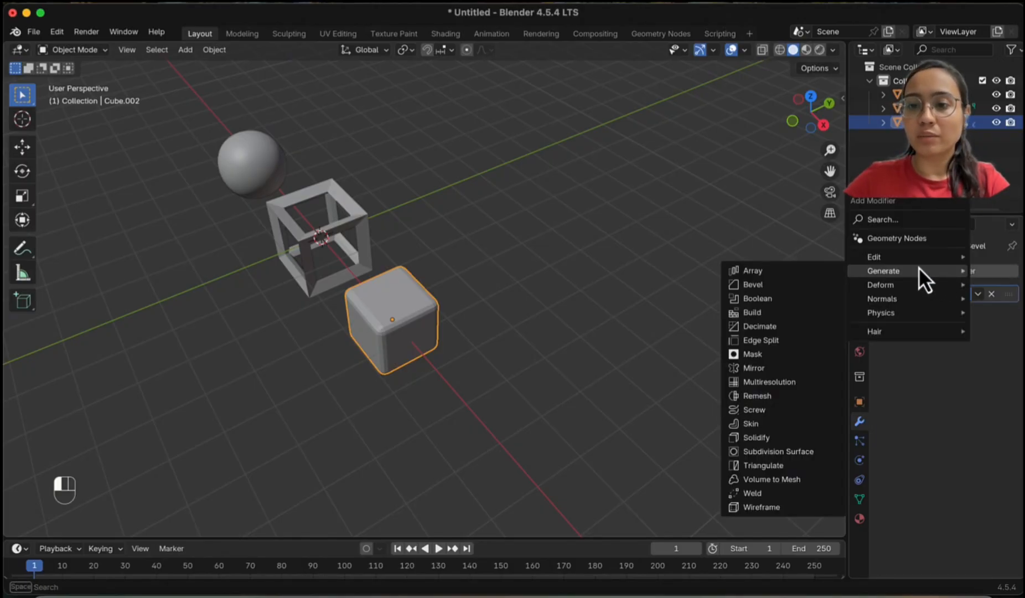
click(760, 274)
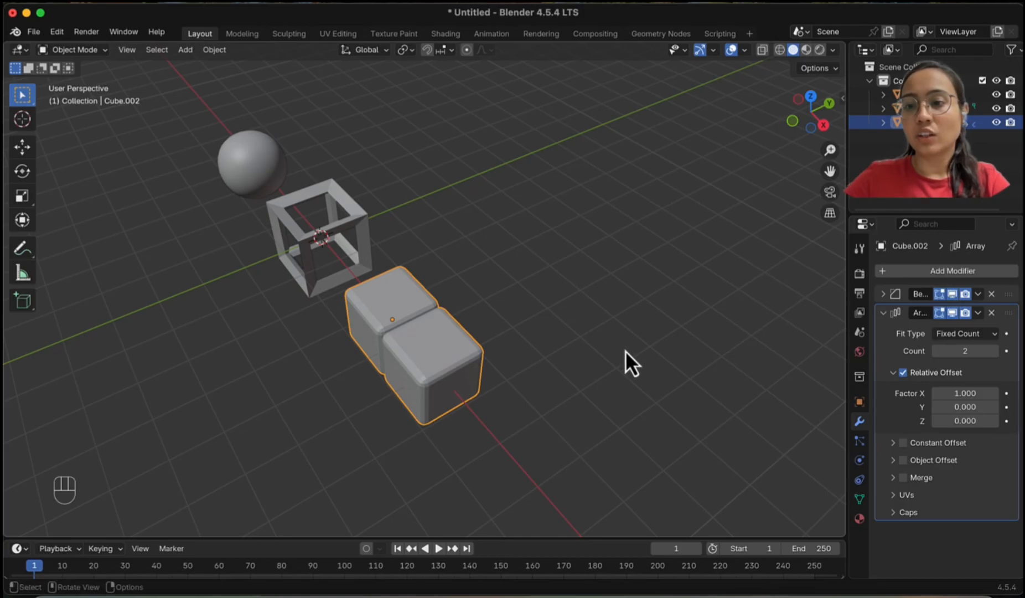
- Raise the Array modifier's count to 7
middle_drag(374, 425, 475, 409)
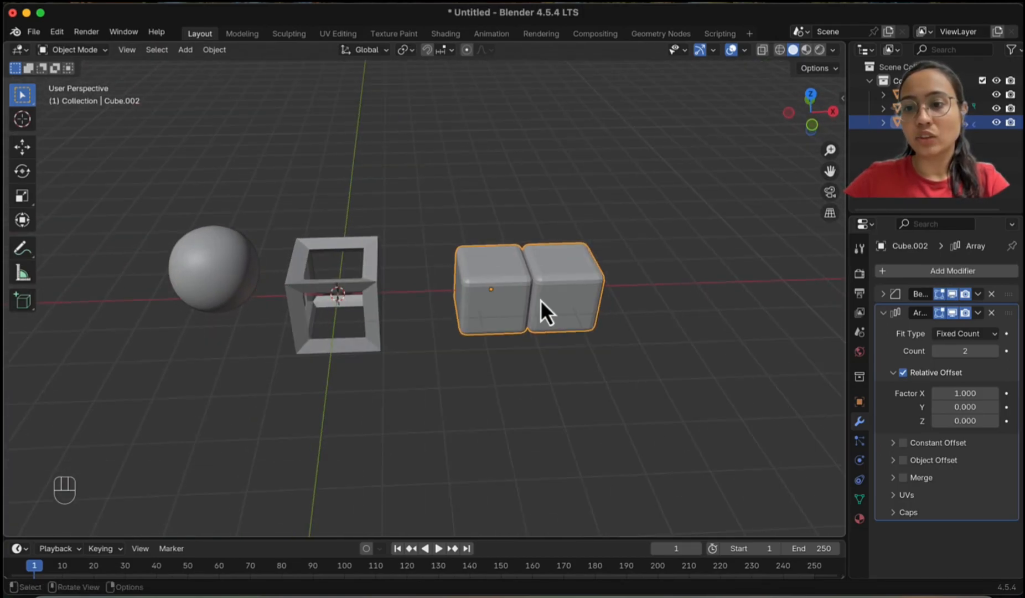
middle_drag(582, 314, 561, 300)
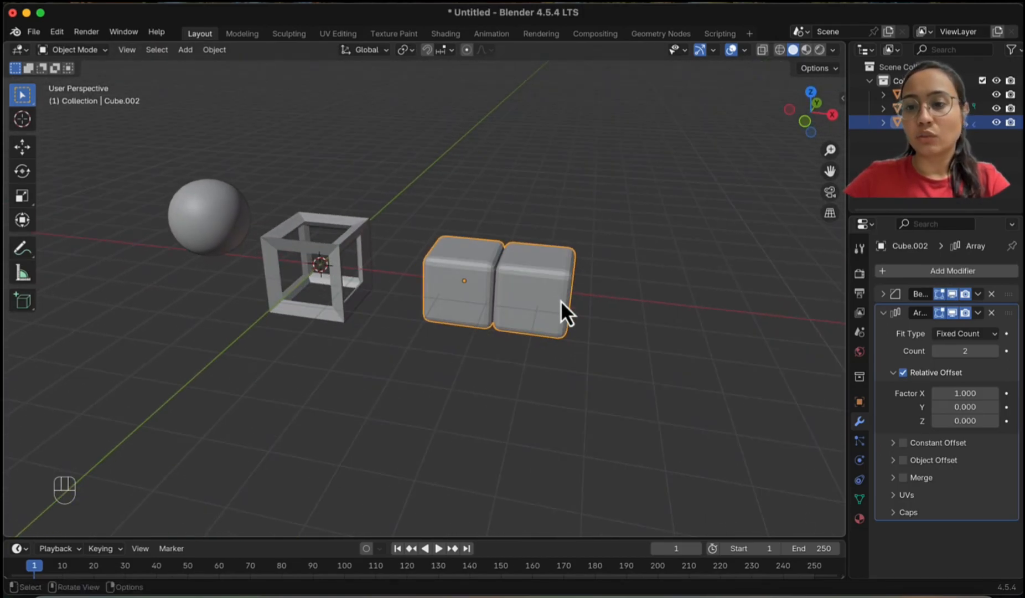
click(995, 354)
click(996, 355)
click(996, 354)
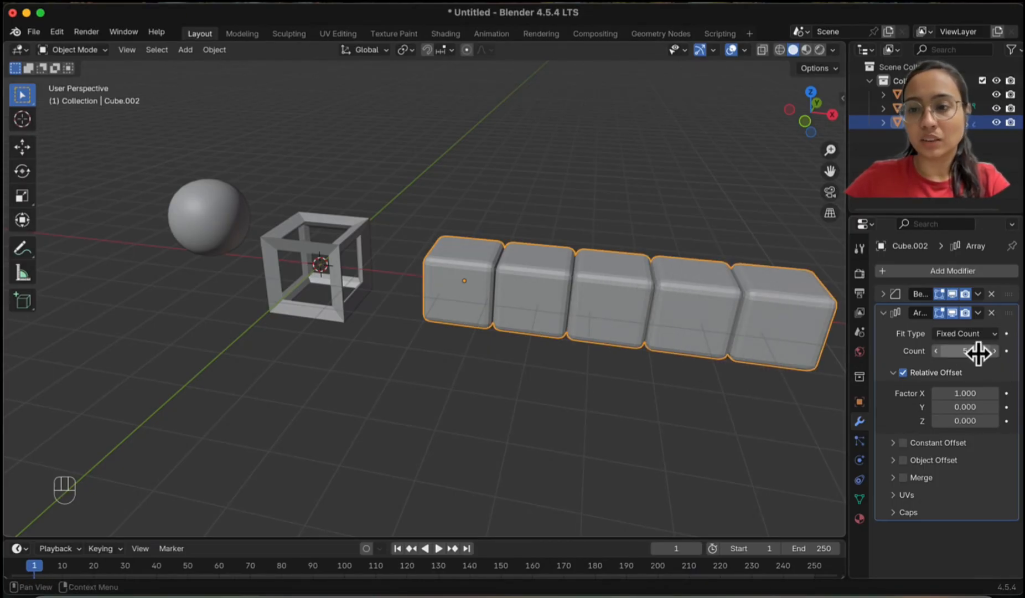
click(996, 355)
click(996, 355)
scroll(581, 398, down, 3)
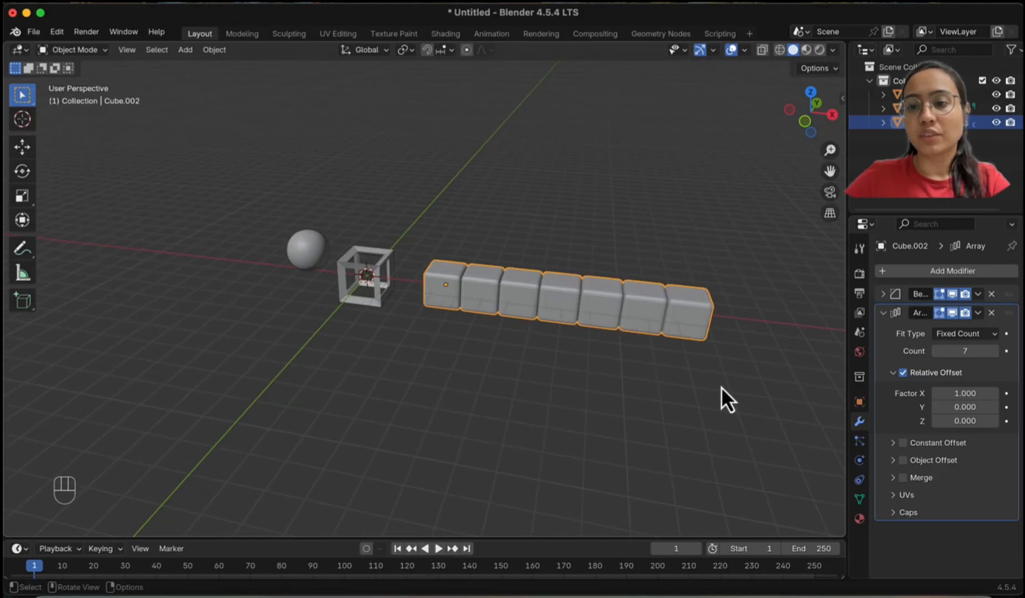
- Increase the Array's relative offset factor X to 1.5 to space the cubes apart
click(994, 393)
click(995, 393)
click(994, 393)
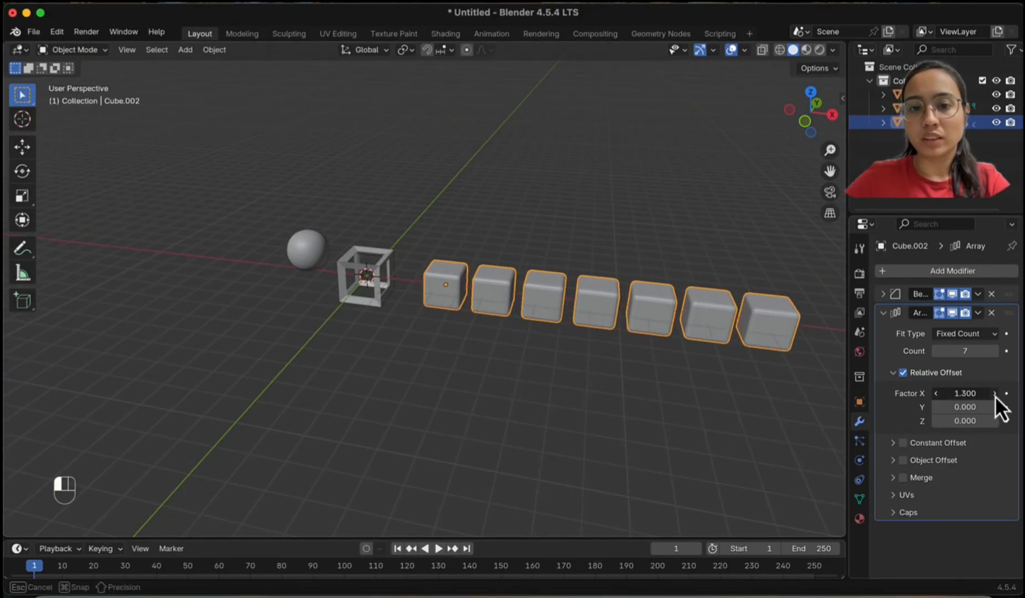
click(995, 393)
click(995, 393)
middle_drag(450, 407, 474, 322)
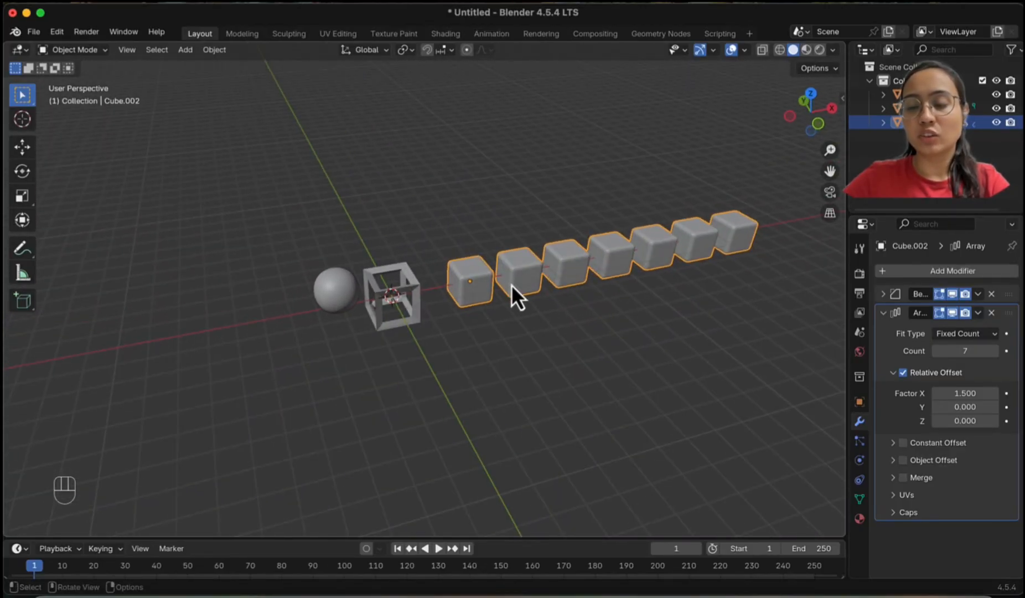
- Reduce the Array's relative offset factor X to 1.3 and view the tighter spacing
mouse_move(547, 291)
middle_down()
mouse_move(557, 293)
mouse_move(528, 275)
mouse_move(540, 279)
middle_up()
middle_drag(561, 348, 641, 318)
click(940, 395)
click(939, 395)
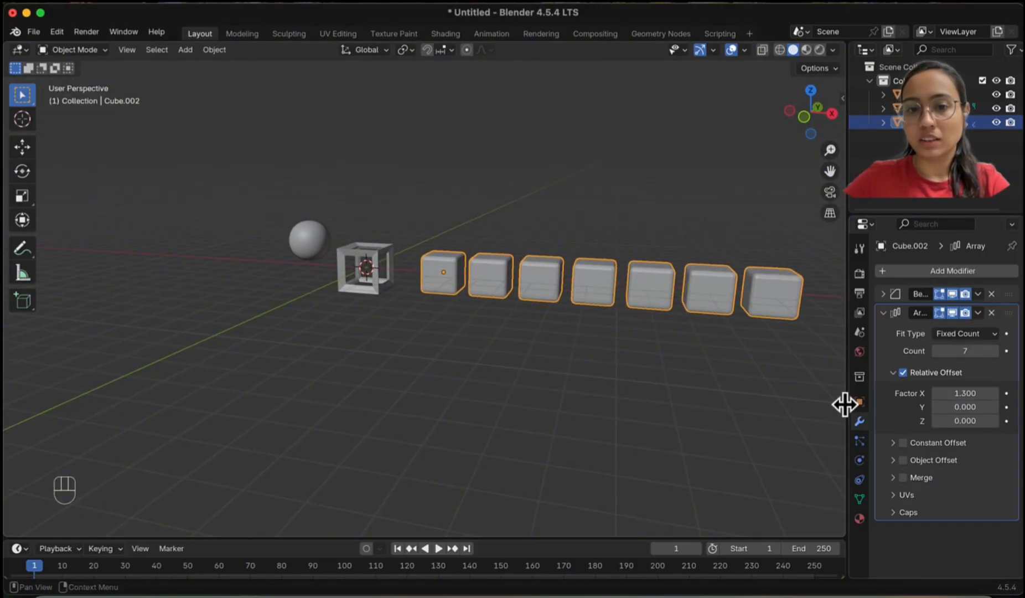
middle_drag(469, 405, 521, 442)
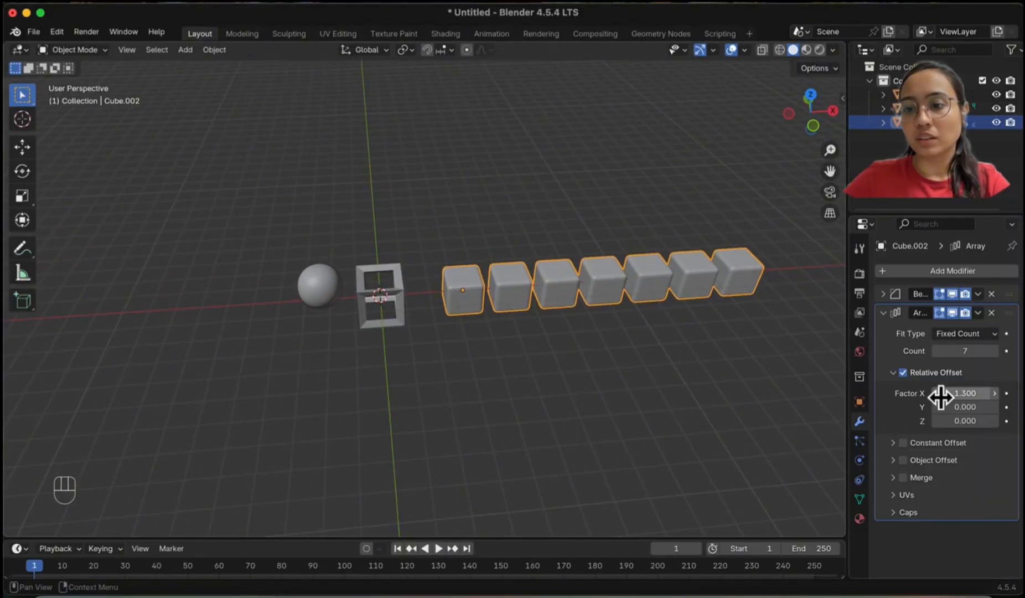
- Set the Array's relative offset factors to 1.5 on X and 1.1 on Y
click(993, 398)
click(993, 397)
click(995, 408)
click(995, 408)
click(995, 408)
click(995, 408)
click(995, 408)
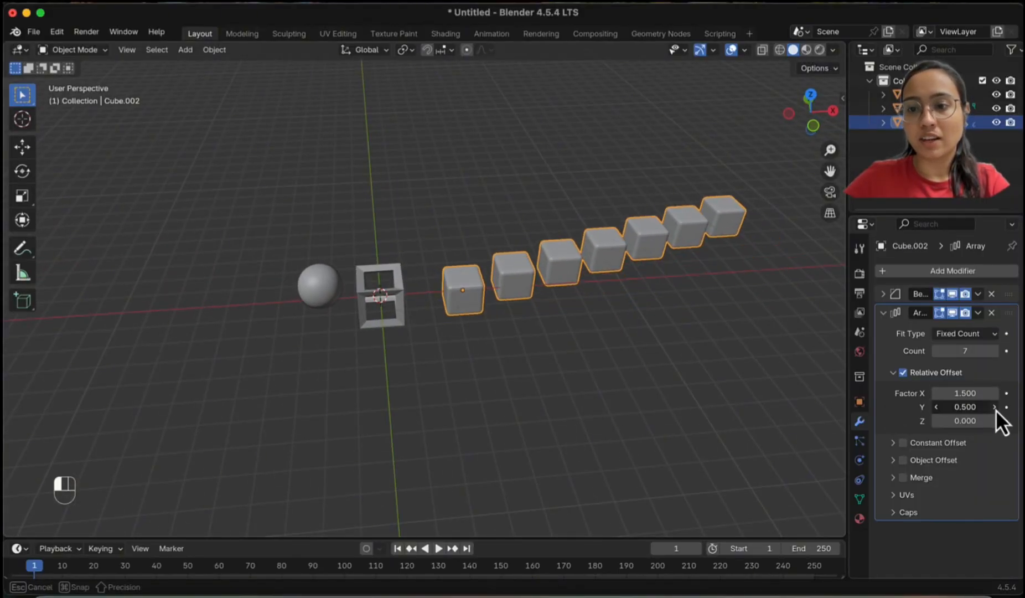
click(995, 408)
click(995, 407)
click(995, 408)
click(995, 407)
click(995, 408)
click(995, 408)
middle_drag(684, 381, 722, 390)
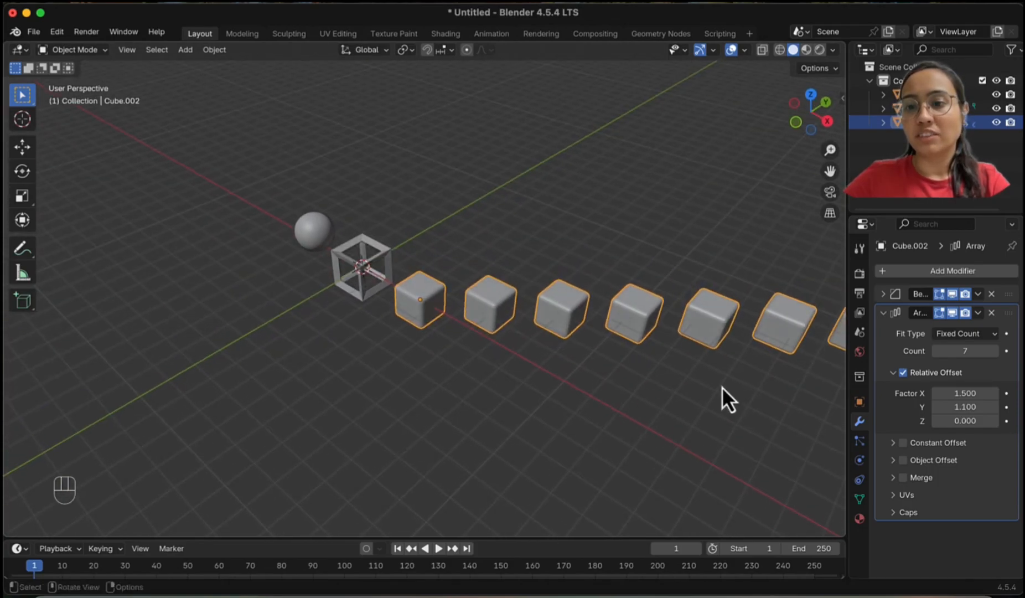
- Raise the Array's relative offset factor Z to 0.6 so the row of cubes climbs upward
click(994, 420)
click(995, 420)
click(994, 421)
click(995, 420)
click(995, 421)
click(994, 420)
scroll(692, 399, down, 4)
scroll(691, 400, up, 2)
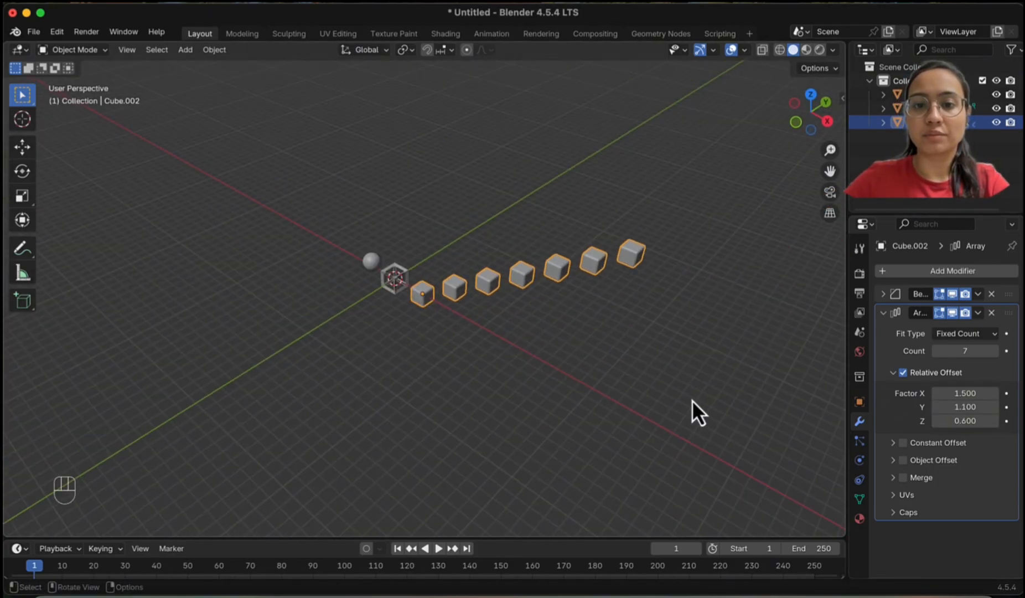
scroll(691, 399, up, 2)
middle_drag(691, 399, 697, 346)
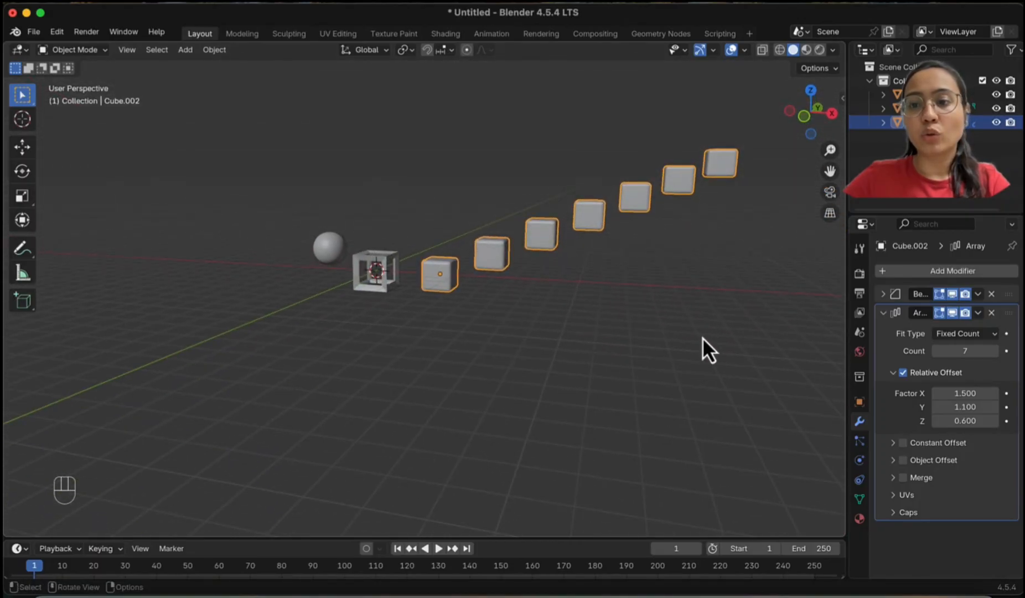
- Expand the Bevel settings and review the stacked Bevel and Array modifiers together on the arrayed cube
click(883, 316)
click(882, 315)
click(884, 295)
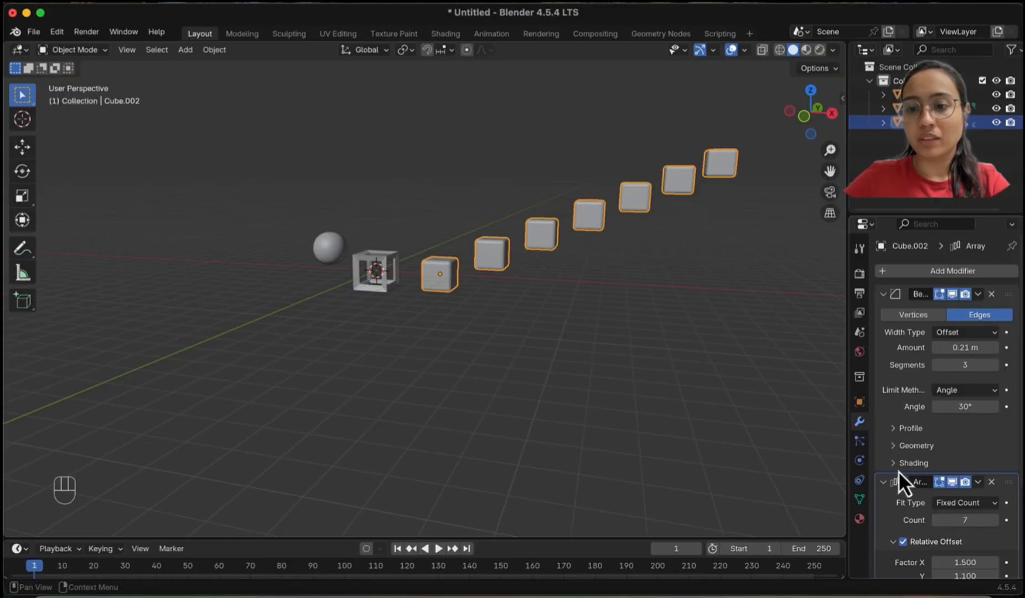
click(884, 482)
click(884, 482)
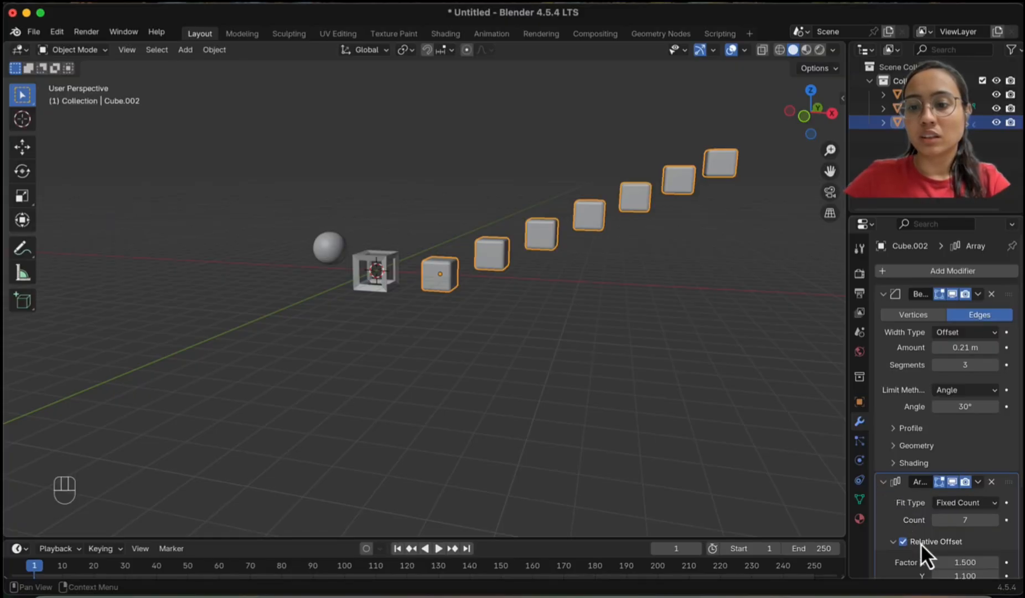
scroll(918, 520, down, 5)
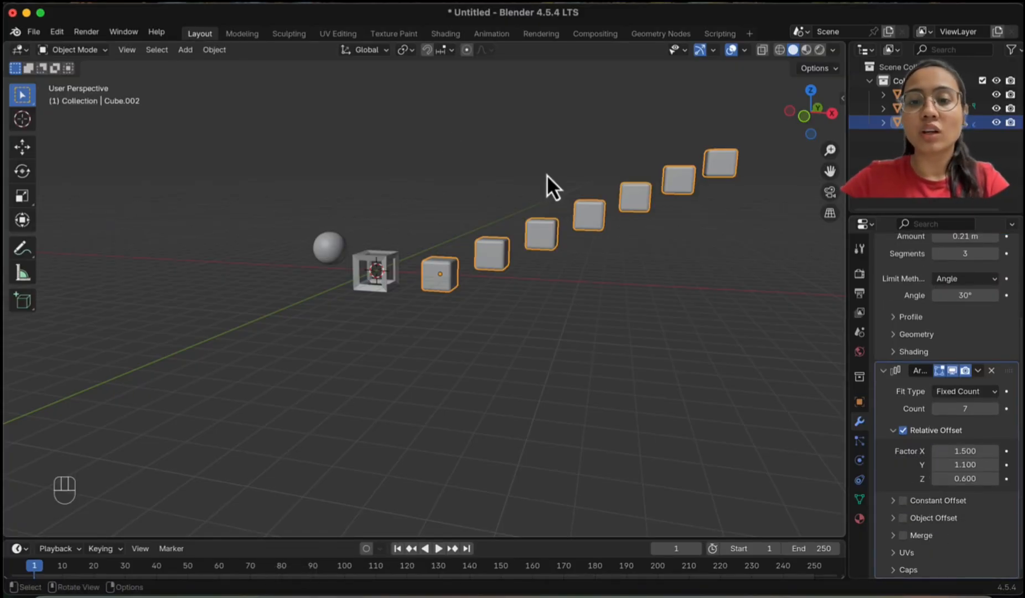
- Reduce the Bevel's segments to 1 on the arrayed cube and view the flat bevels up close
scroll(941, 321, up, 5)
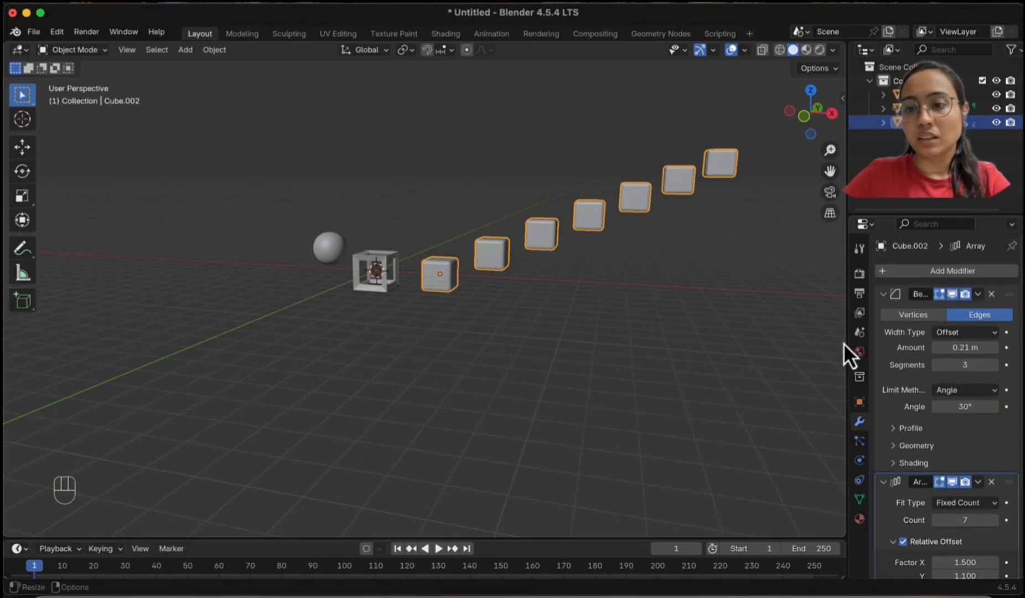
scroll(446, 285, up, 8)
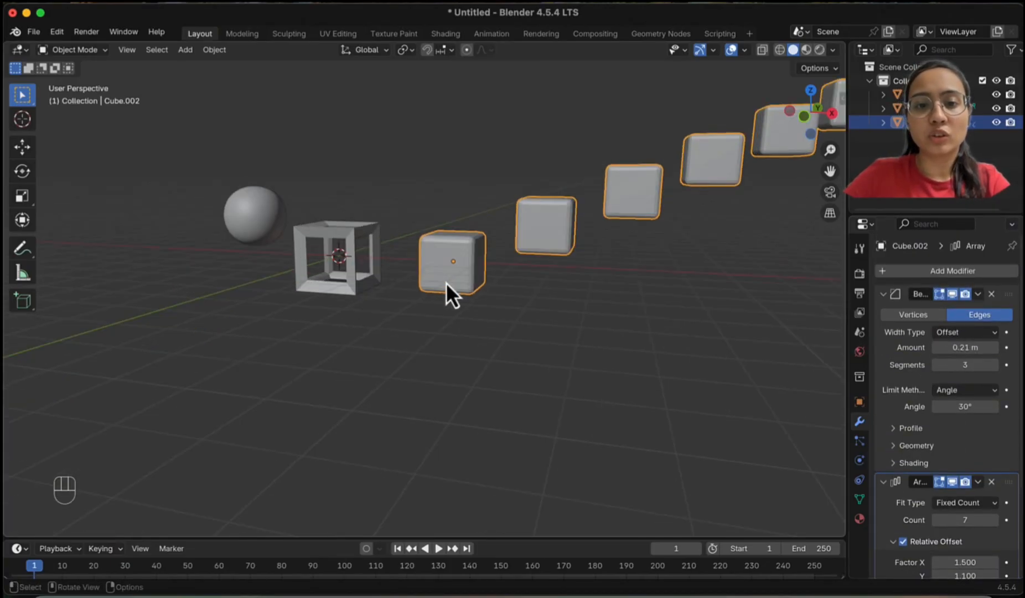
middle_drag(485, 261, 497, 286)
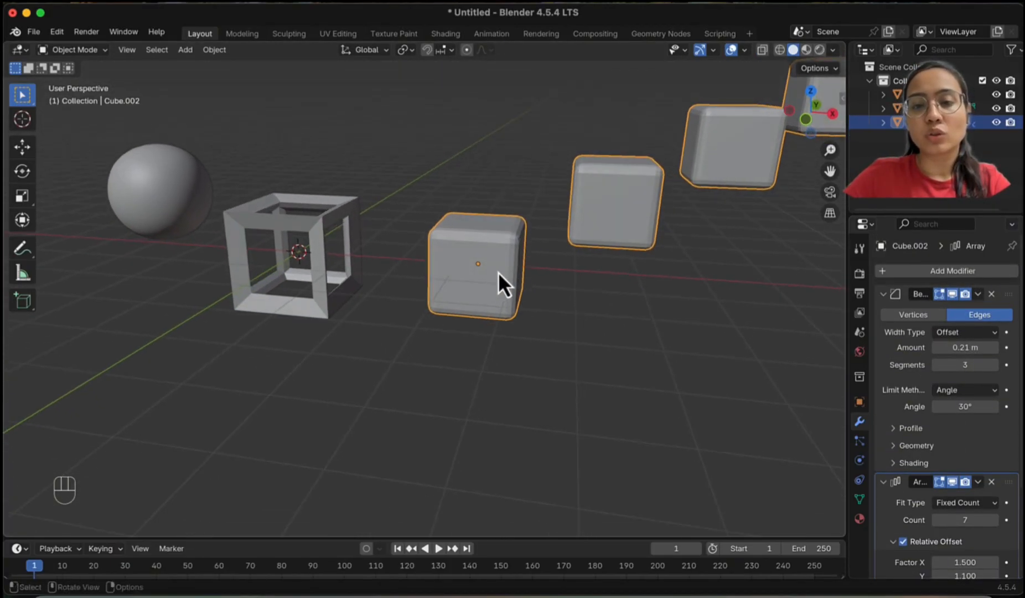
scroll(512, 271, down, 4)
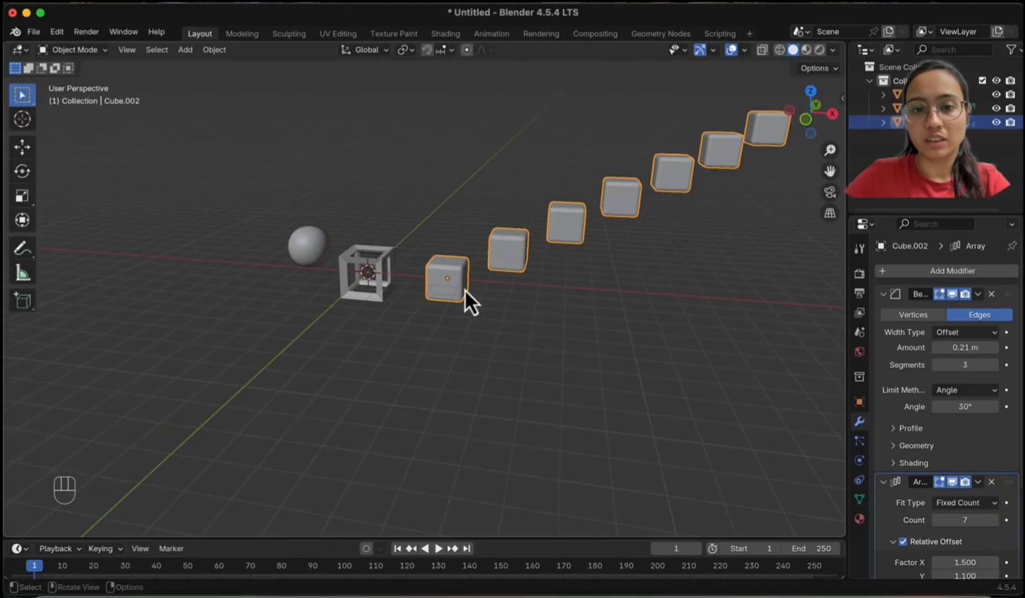
scroll(451, 295, up, 5)
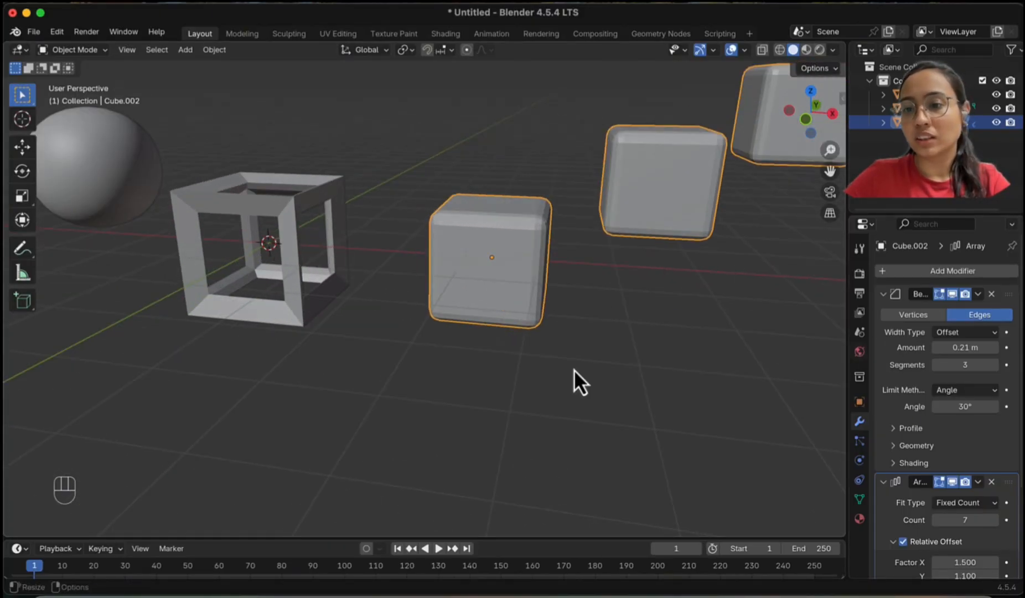
click(936, 365)
click(935, 364)
scroll(679, 218, down, 4)
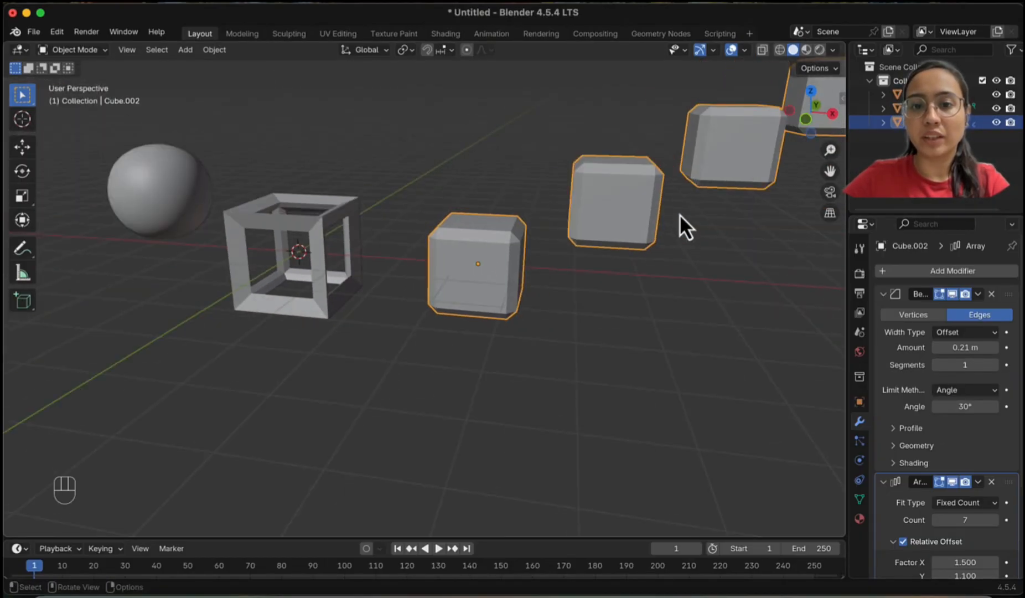
- Switch the Bevel to affect only vertices and inspect the cut corners of the first cube
scroll(759, 190, down, 3)
scroll(775, 254, up, 2)
click(912, 315)
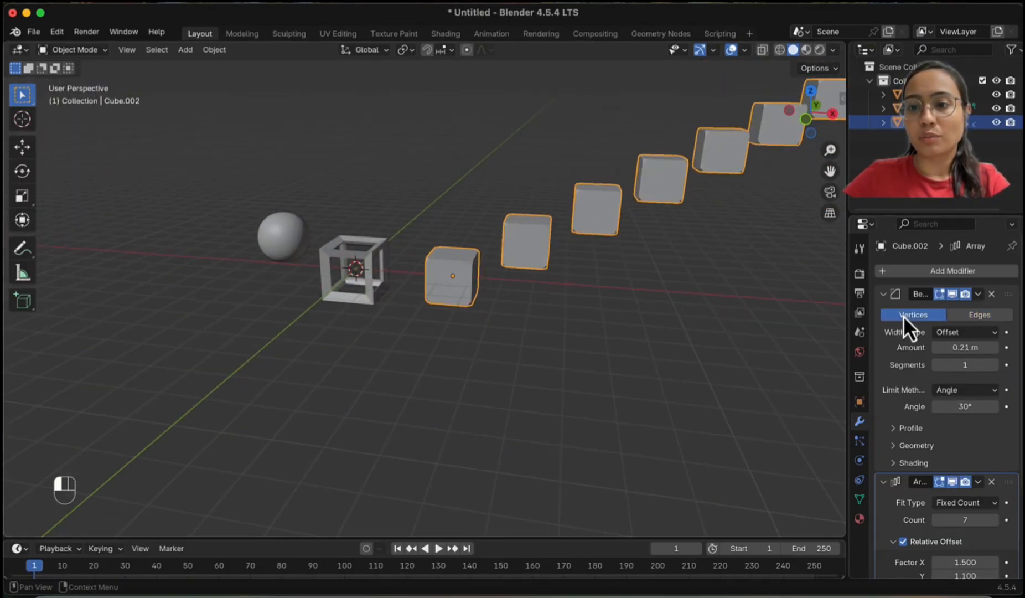
scroll(680, 348, up, 4)
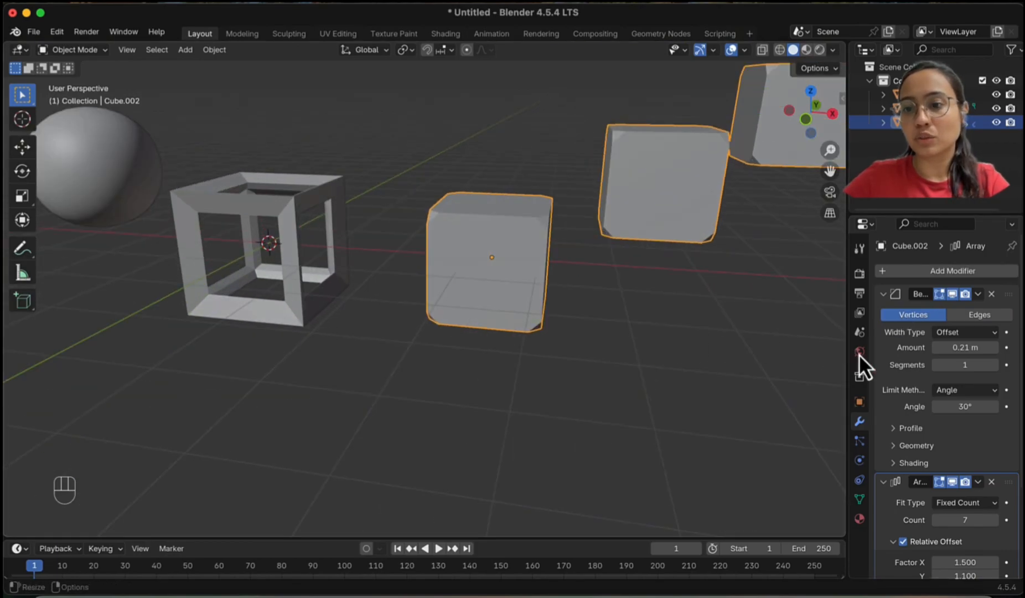
- Set the vertex bevel's segments to 4 to round the corners of the arrayed cubes
click(994, 369)
click(994, 369)
click(994, 370)
click(994, 369)
click(994, 370)
click(994, 369)
scroll(650, 264, up, 1)
scroll(695, 287, down, 4)
click(937, 368)
click(938, 370)
click(937, 370)
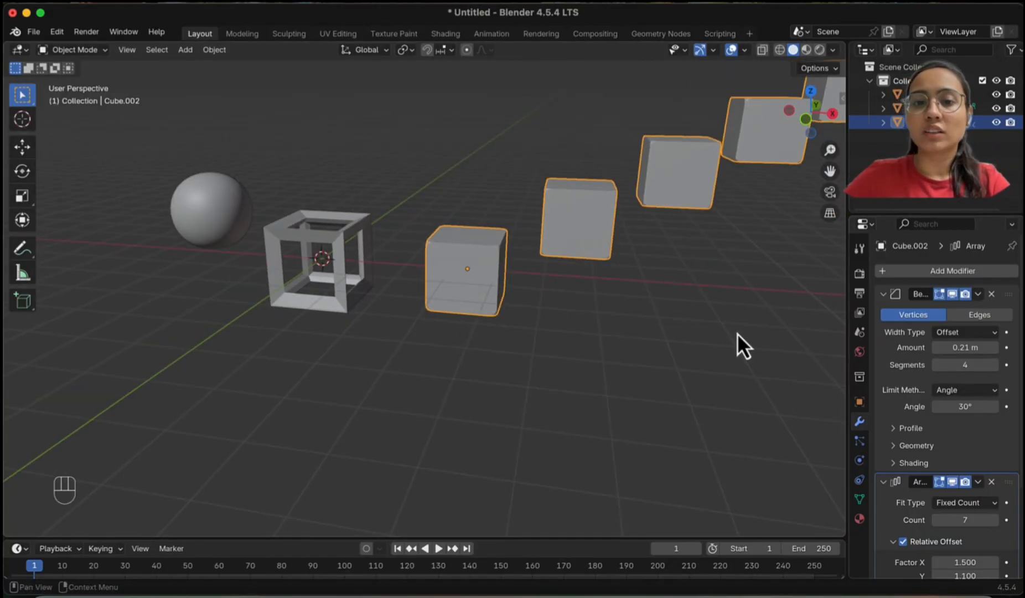
- Collapse the Bevel and Array settings and expand both again to review the arrayed cube's modifier stack
scroll(604, 306, down, 5)
middle_drag(604, 268, 558, 239)
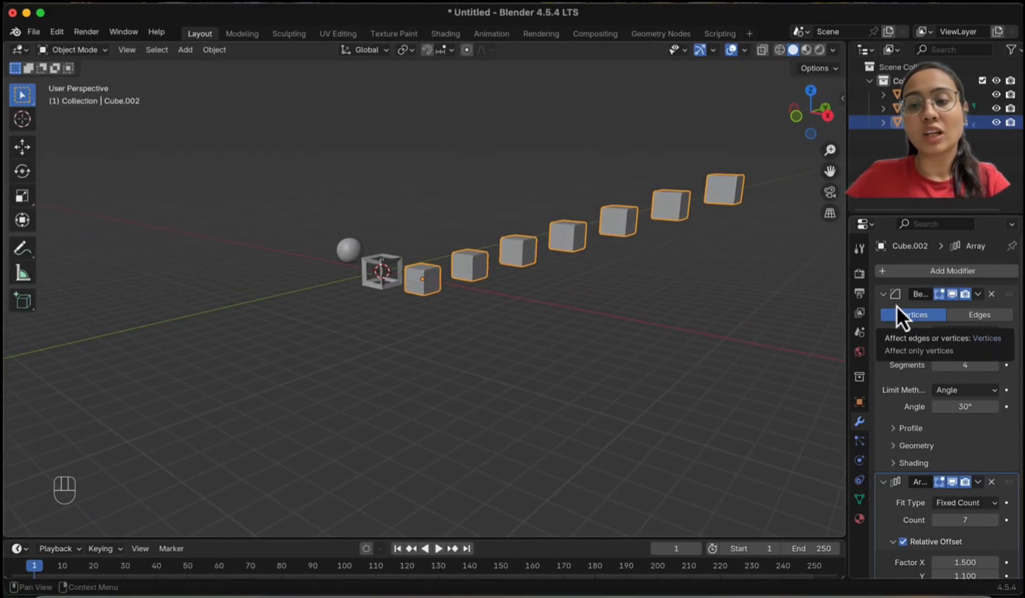
click(883, 294)
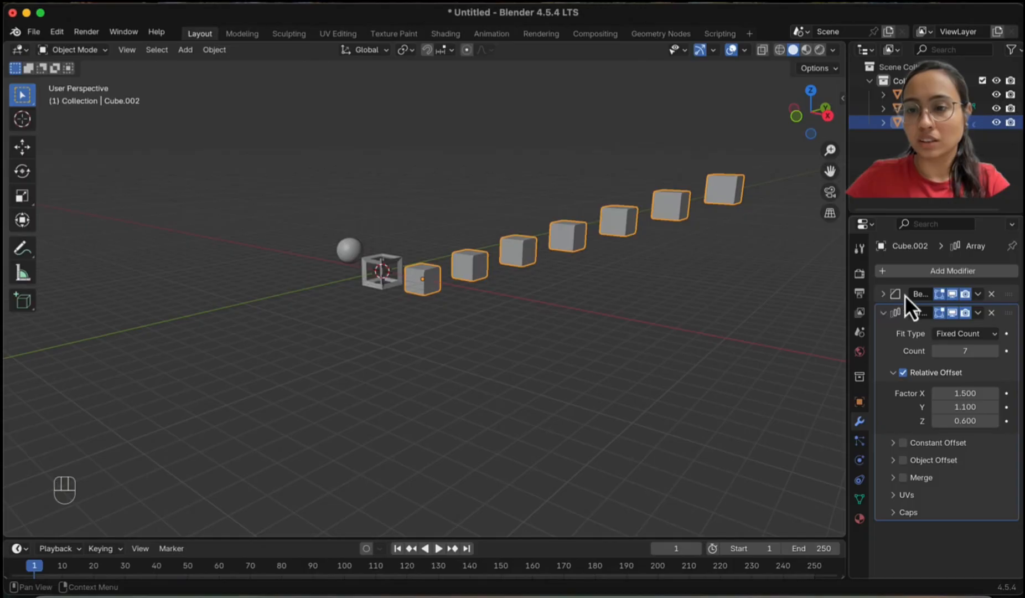
click(882, 313)
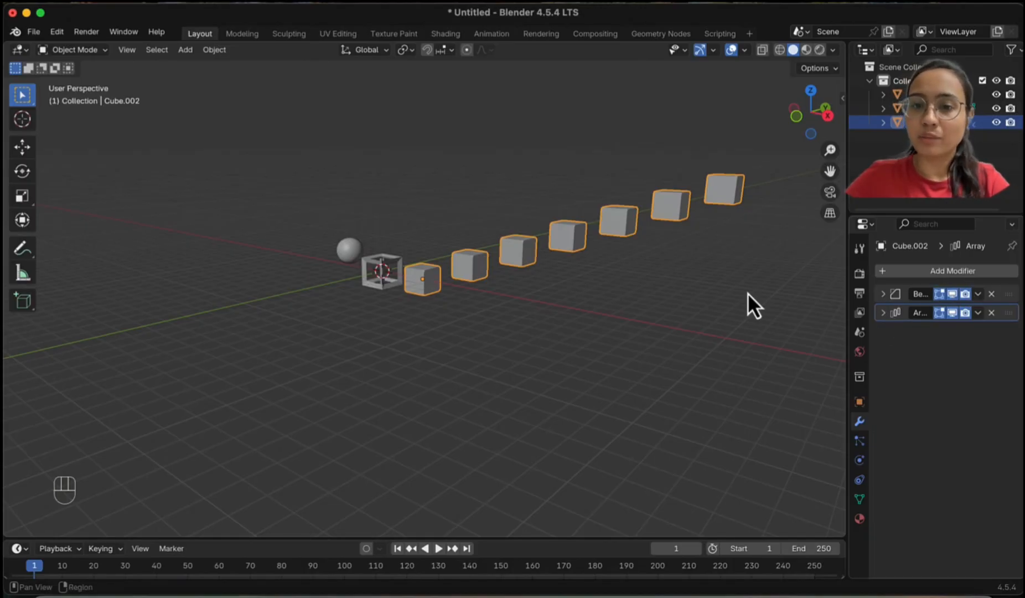
scroll(747, 337, up, 1)
click(884, 294)
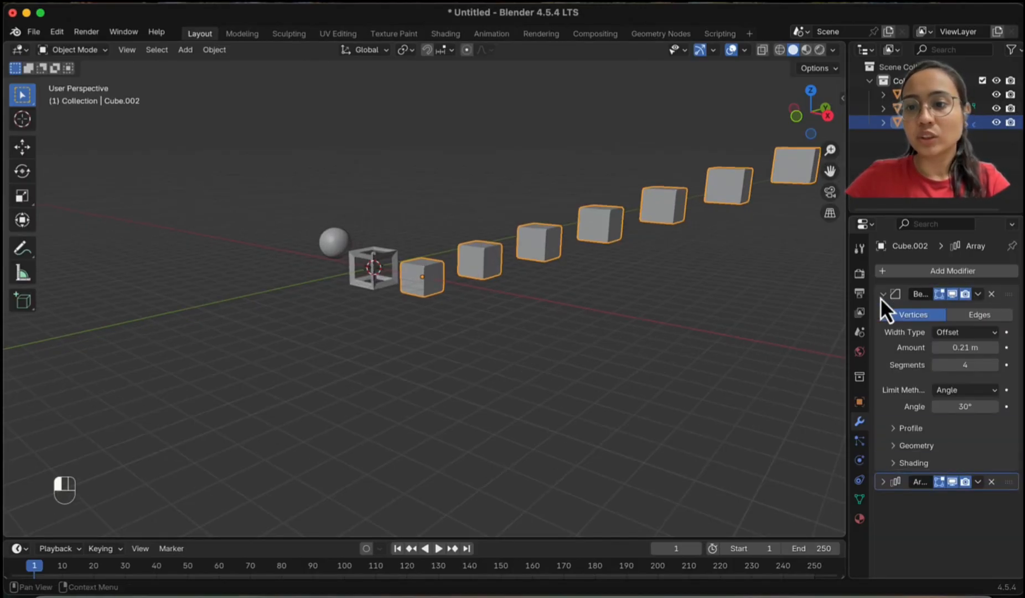
click(888, 484)
scroll(929, 504, down, 5)
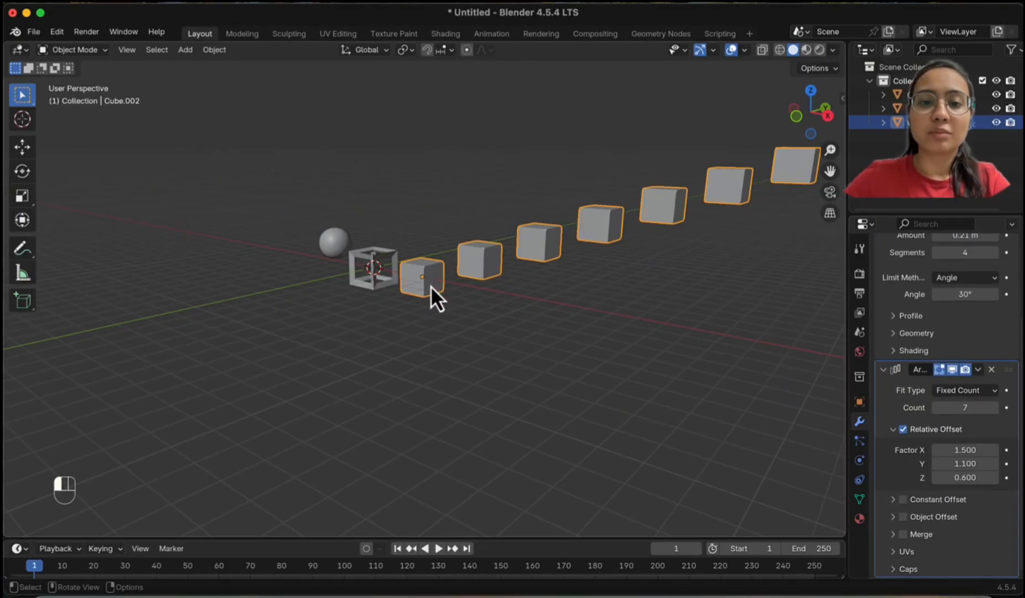
scroll(430, 288, up, 6)
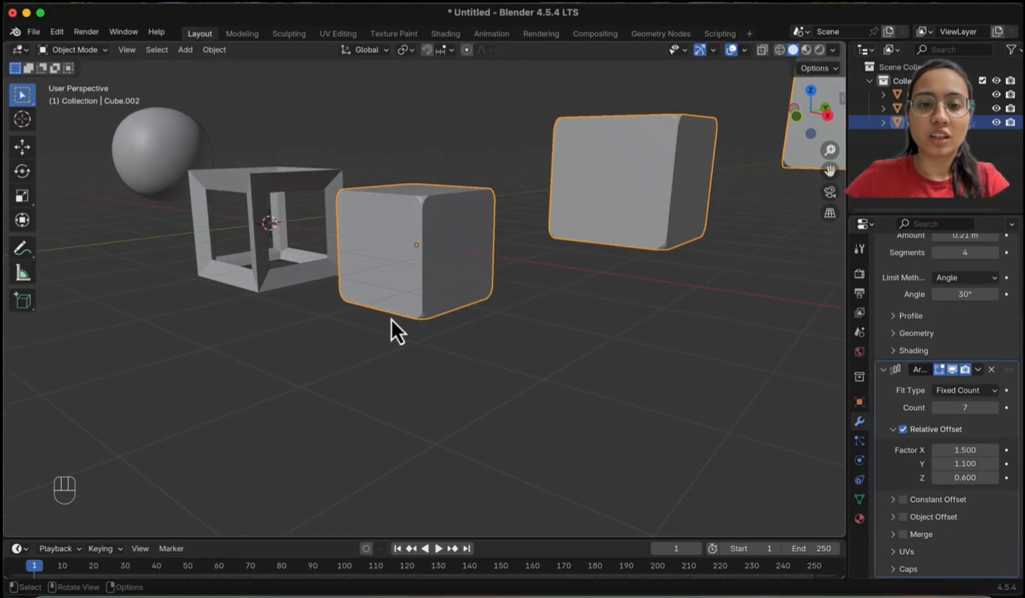
- Move the sphere over the first bevelled cube of the array, aligning it in the top view
click(131, 157)
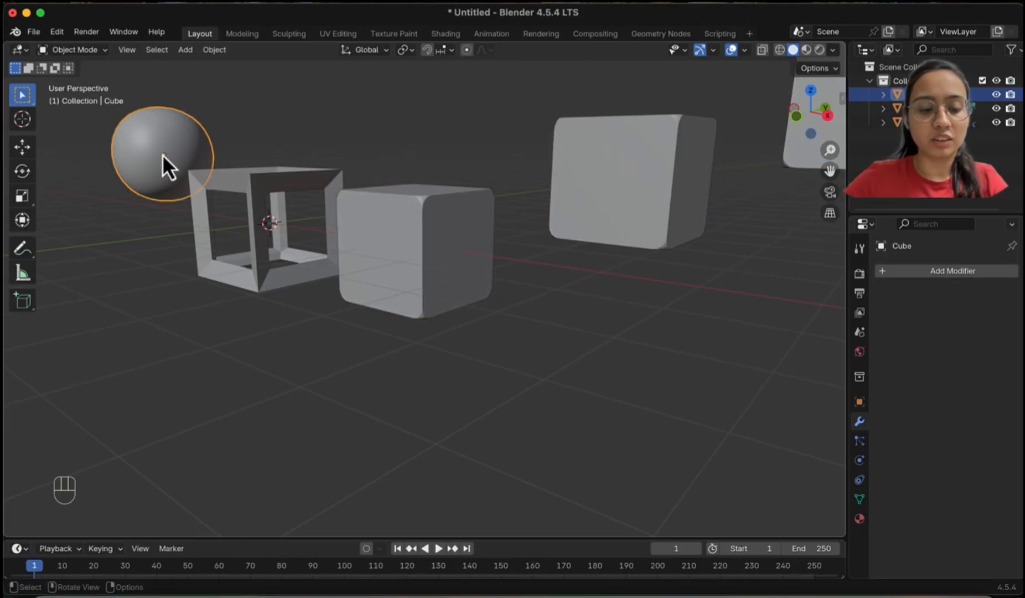
key(g)
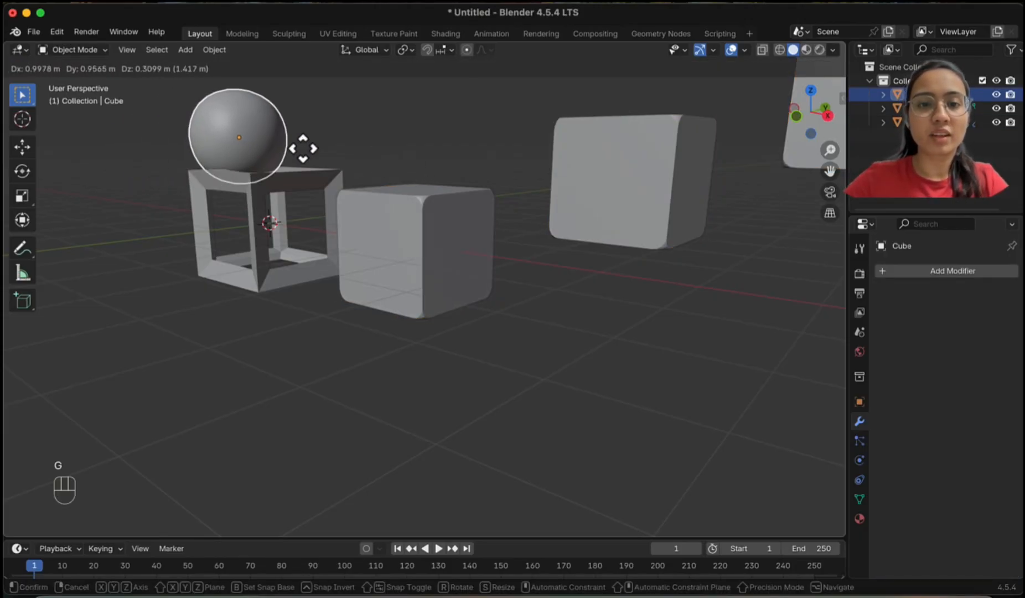
click(419, 201)
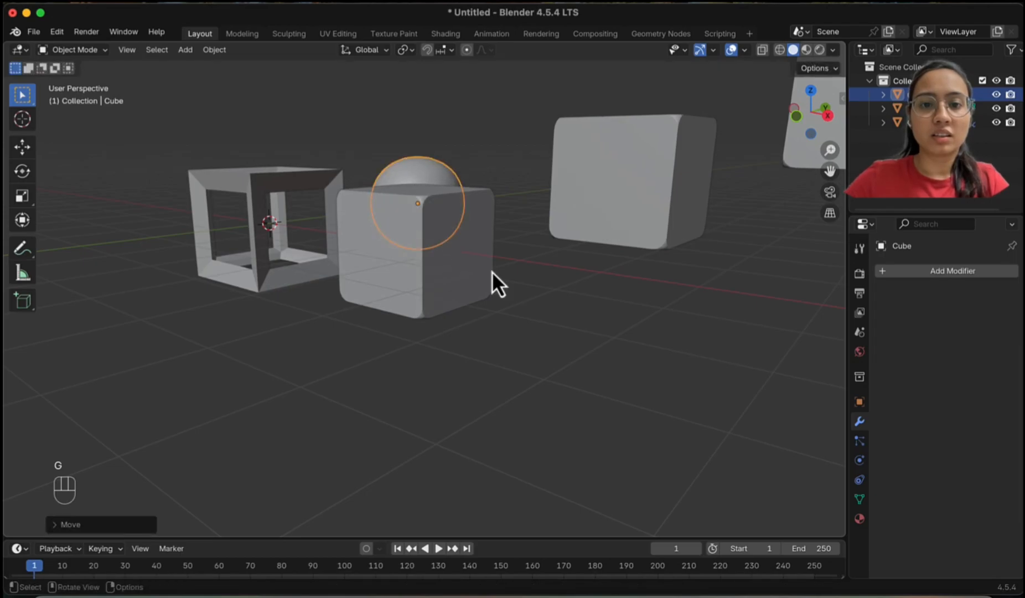
middle_drag(520, 318, 663, 343)
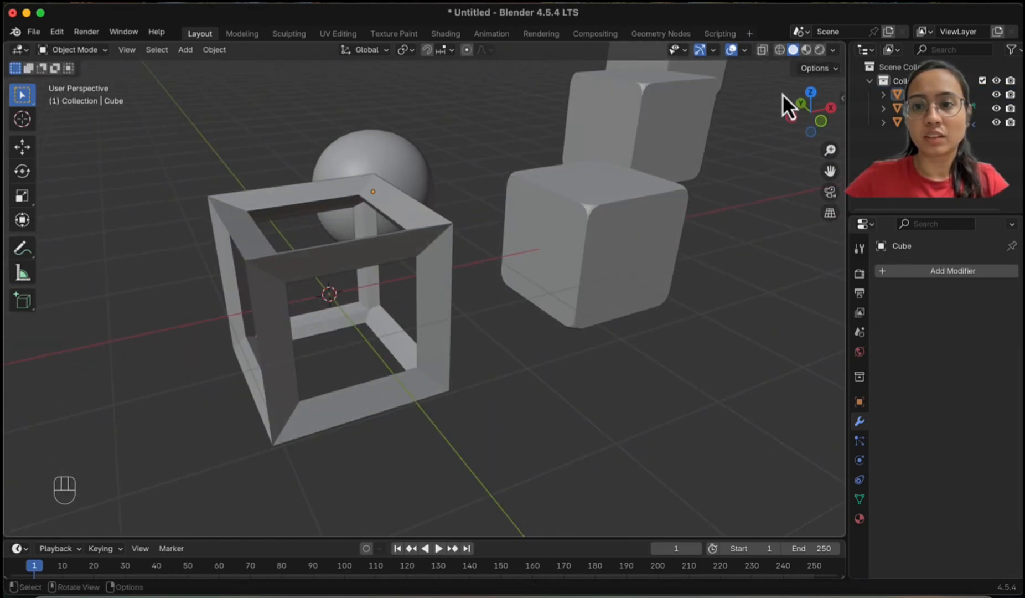
click(811, 93)
click(404, 249)
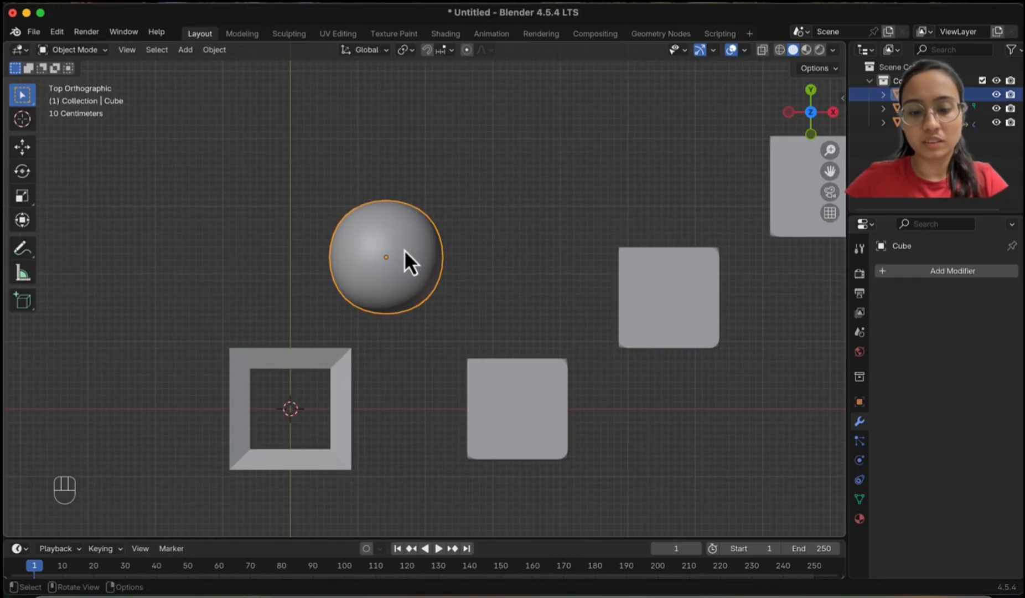
key(g)
click(538, 403)
- Lower and centre the sphere inside the first bevelled cube so it protrudes through the cube's faces
middle_drag(657, 404, 642, 275)
click(560, 169)
key(g)
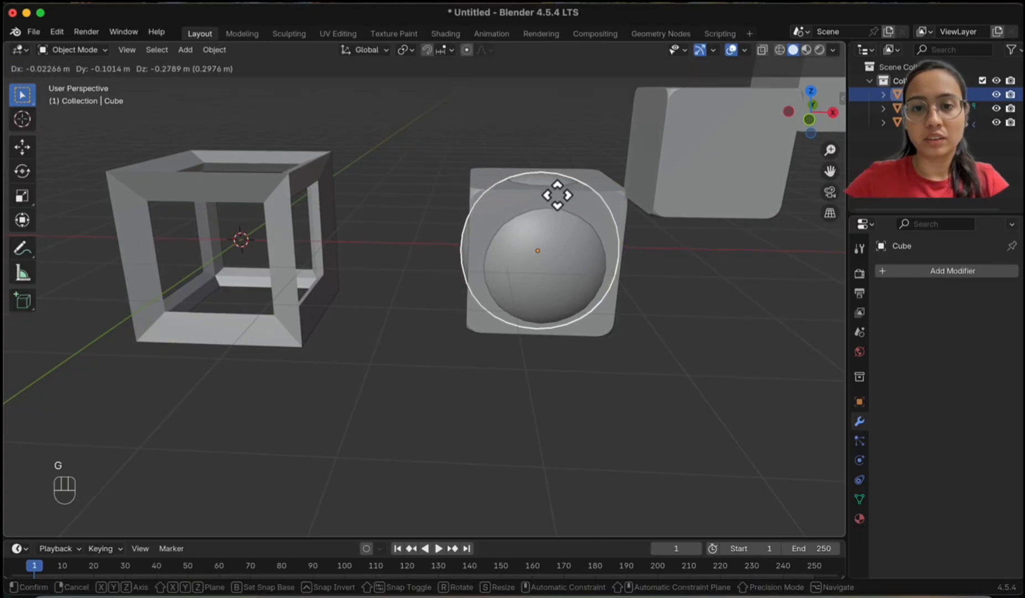
click(558, 194)
click(678, 295)
middle_drag(678, 294, 494, 278)
click(468, 274)
key(g)
click(469, 273)
click(665, 306)
click(452, 279)
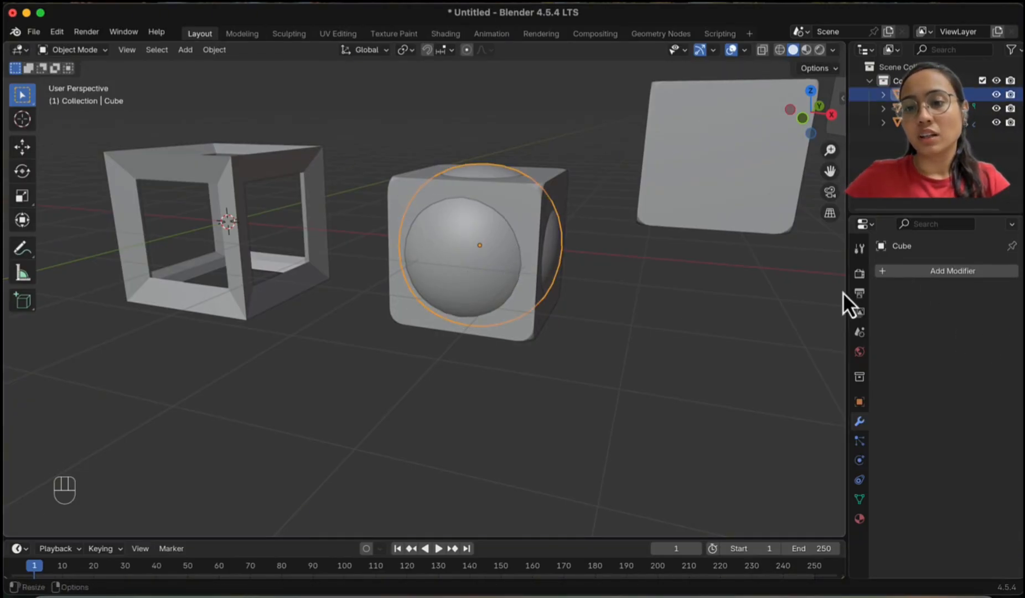
- Add a Boolean modifier to the arrayed, bevelled cube
click(545, 238)
scroll(966, 476, down, 3)
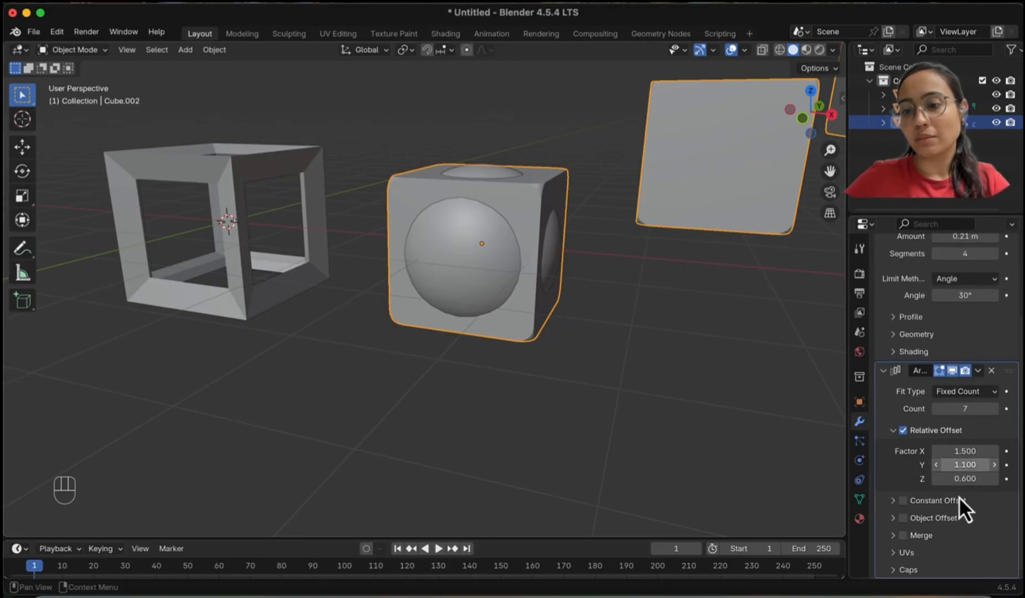
scroll(935, 244, up, 5)
click(938, 247)
mouse_move(939, 249)
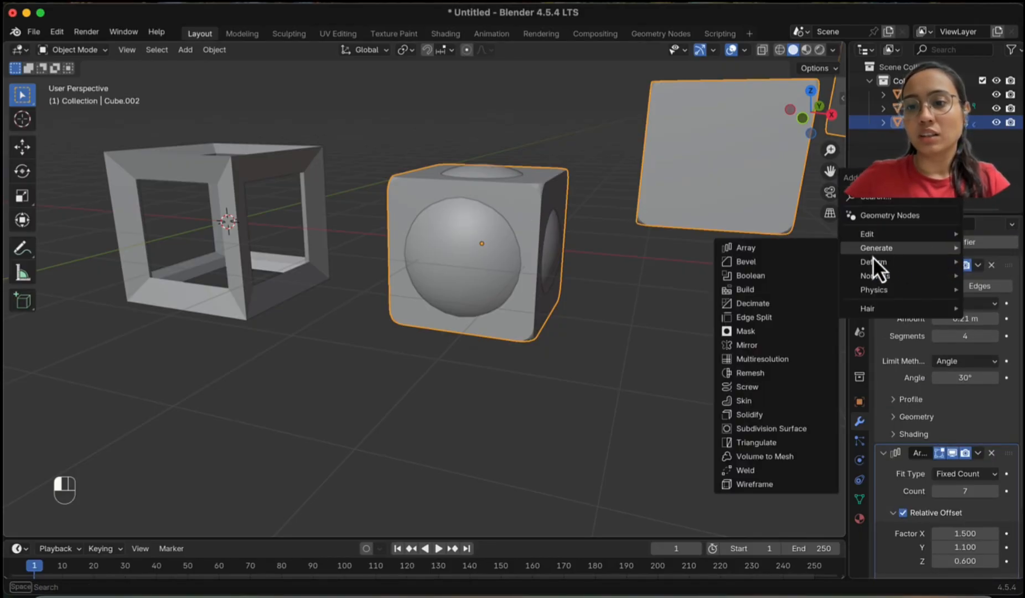
click(753, 277)
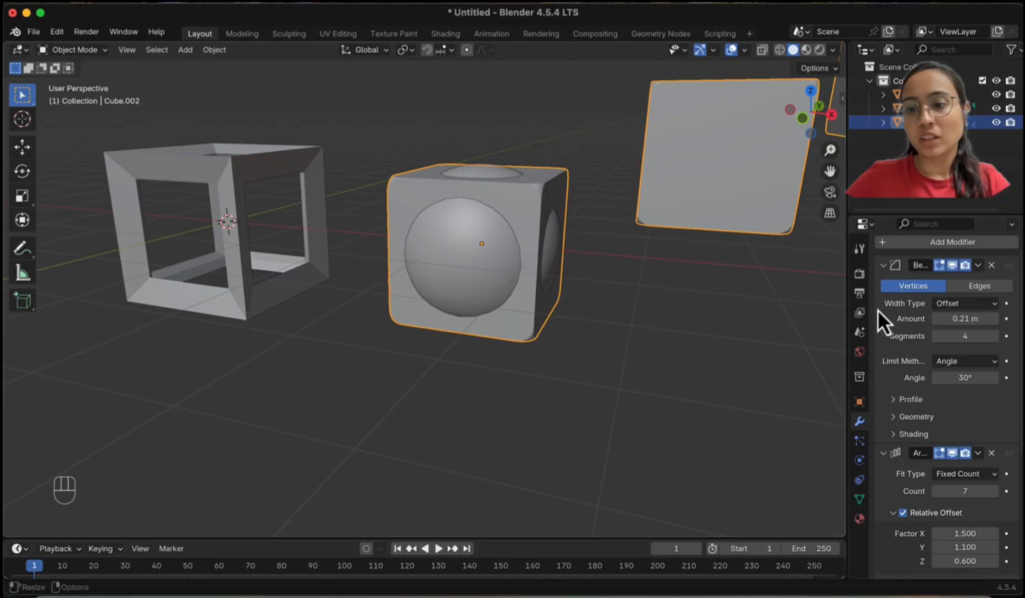
- Pick the sphere (Cube) as the Boolean's operand object with the Difference operation
scroll(915, 481, down, 7)
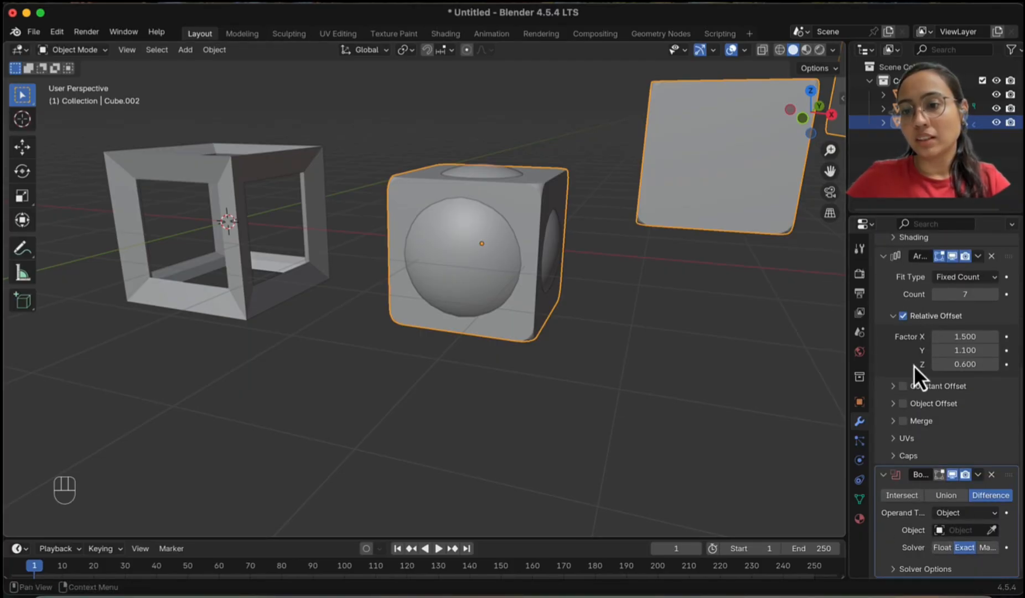
scroll(914, 365, up, 8)
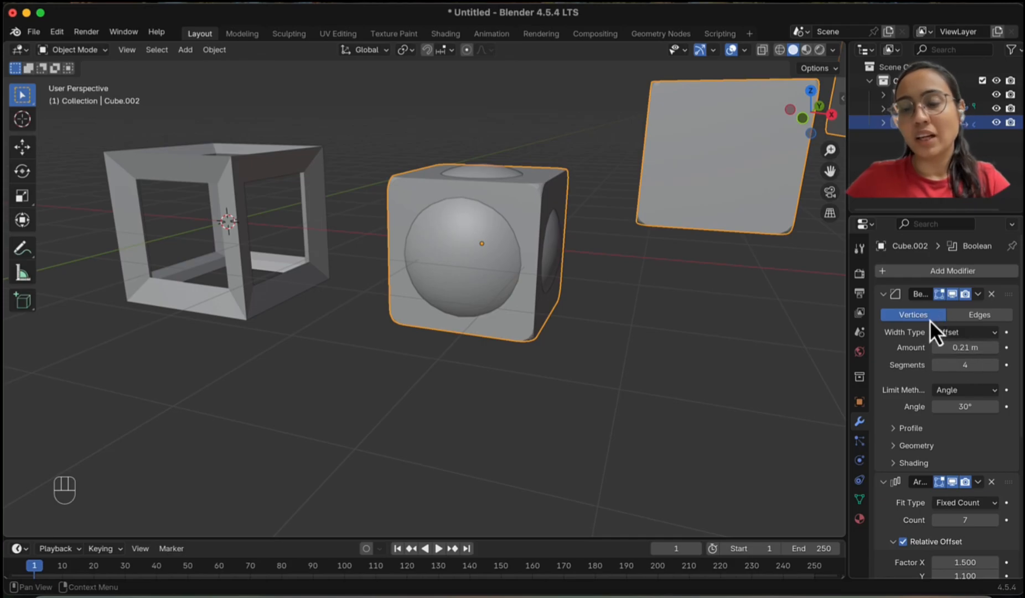
scroll(938, 412, down, 7)
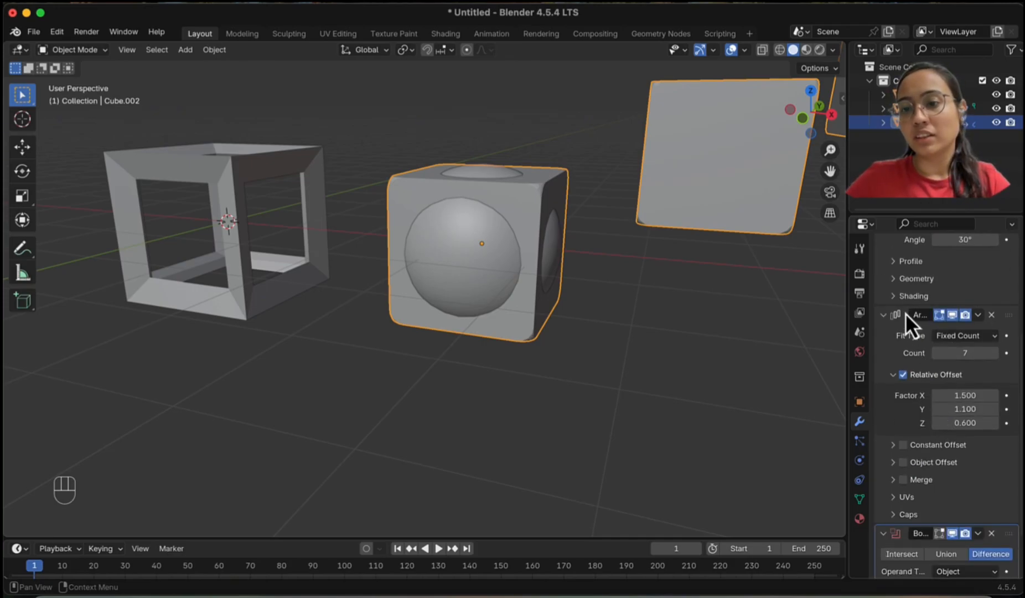
scroll(957, 509, down, 3)
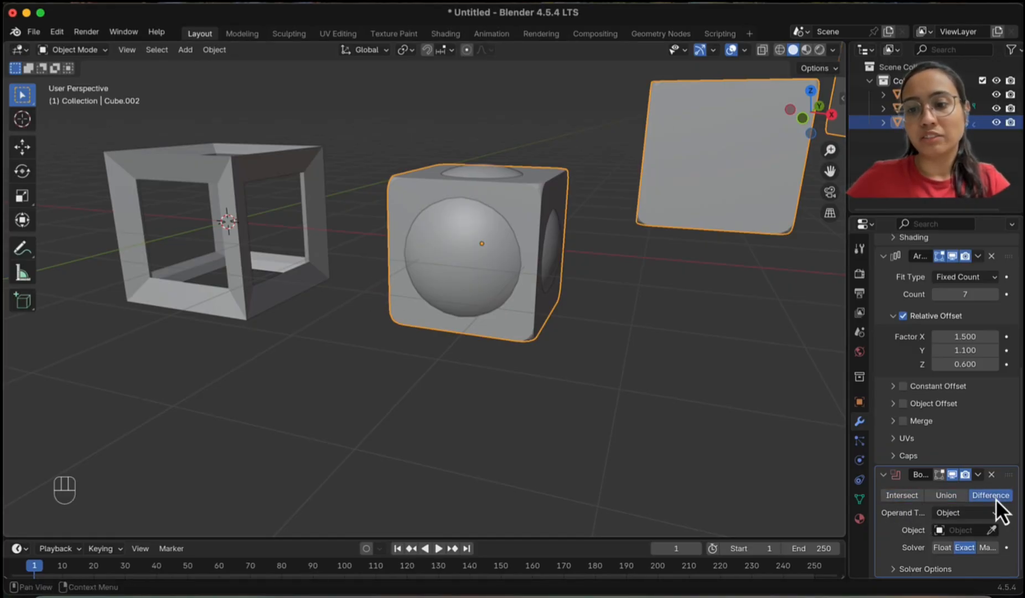
click(991, 533)
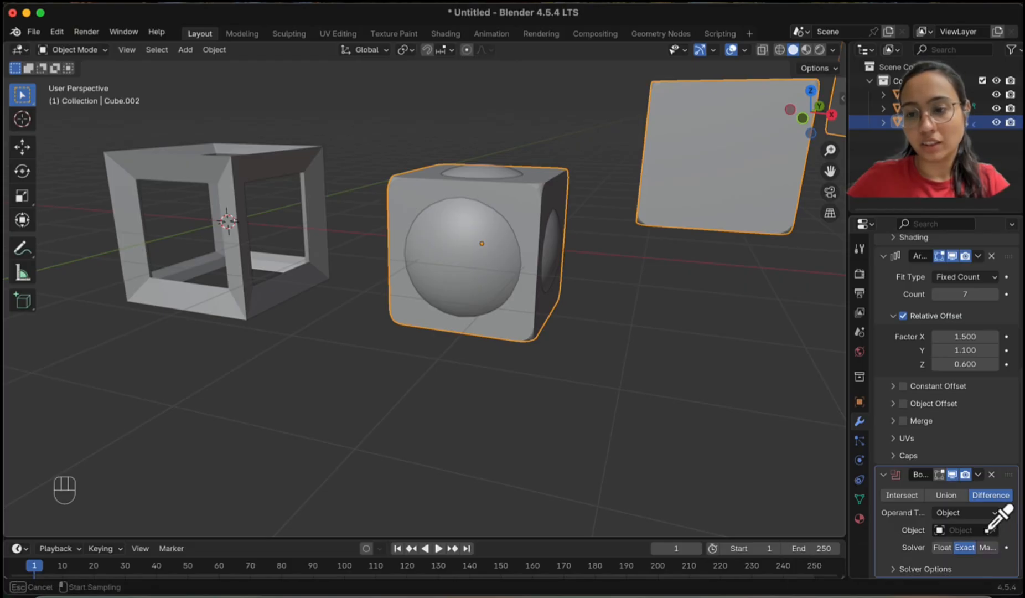
click(478, 258)
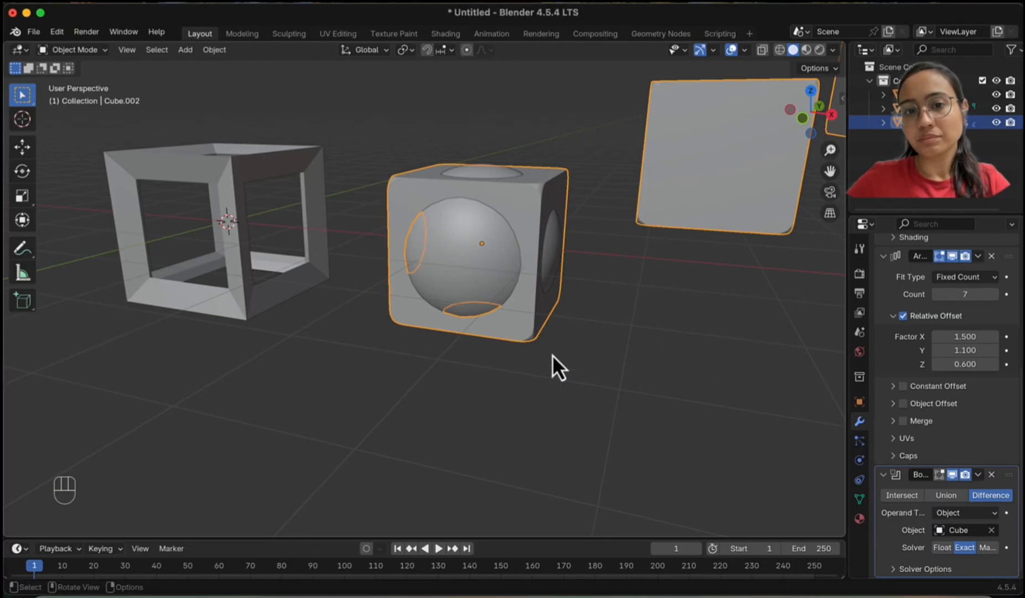
- Switch the Boolean operation to Union and inspect the joined cube and sphere from several angles
mouse_move(580, 344)
middle_down()
mouse_move(647, 339)
mouse_move(600, 355)
mouse_move(584, 332)
middle_up()
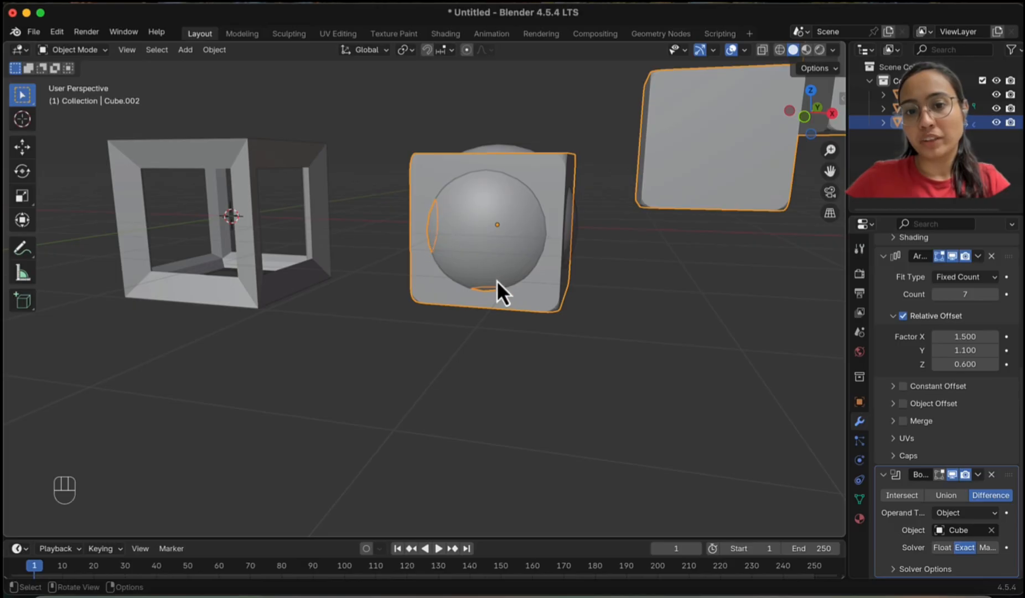
click(947, 496)
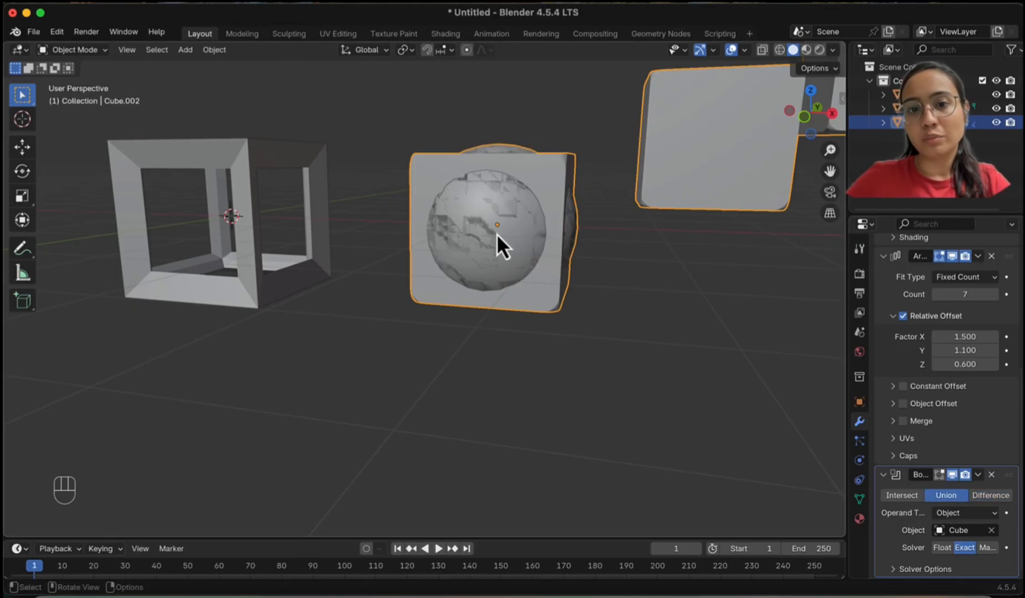
middle_drag(494, 226, 506, 290)
middle_drag(585, 320, 464, 203)
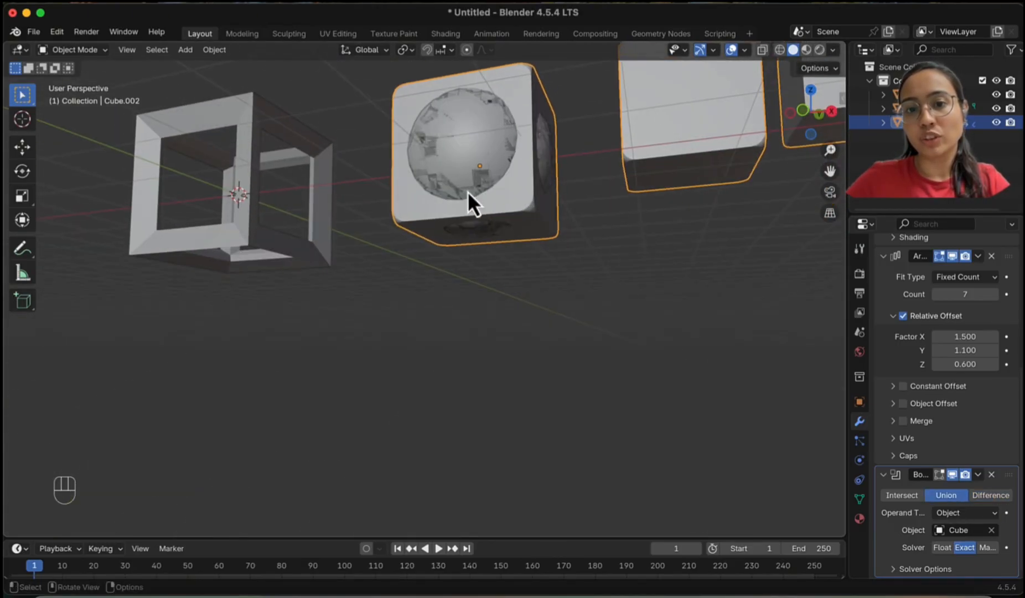
middle_drag(757, 339, 752, 366)
- Switch the Boolean operation to Intersect, view the overlapping shape and select the sphere
click(901, 496)
middle_drag(589, 332, 552, 303)
click(528, 244)
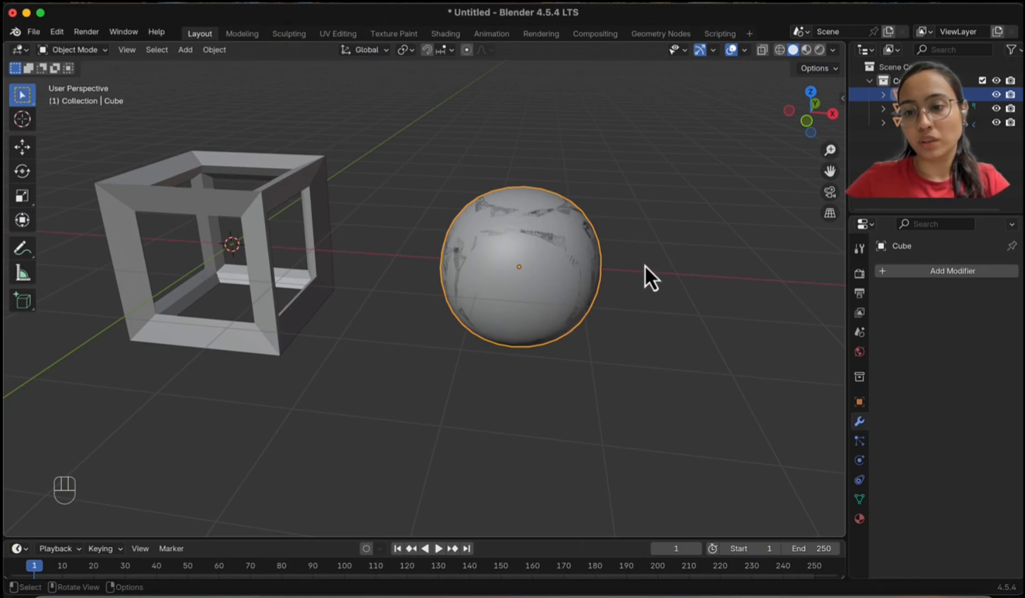
- Select the bevelled, arrayed cube and set its Boolean modifier's operation to Union
click(567, 240)
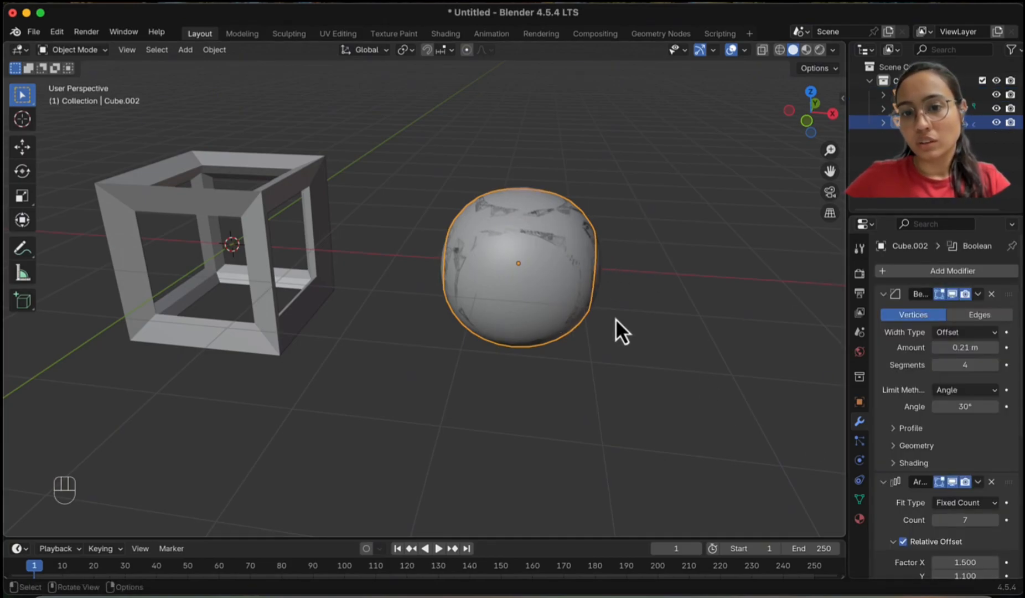
middle_drag(608, 288, 562, 297)
middle_drag(390, 313, 457, 295)
middle_drag(571, 256, 553, 293)
scroll(936, 520, down, 7)
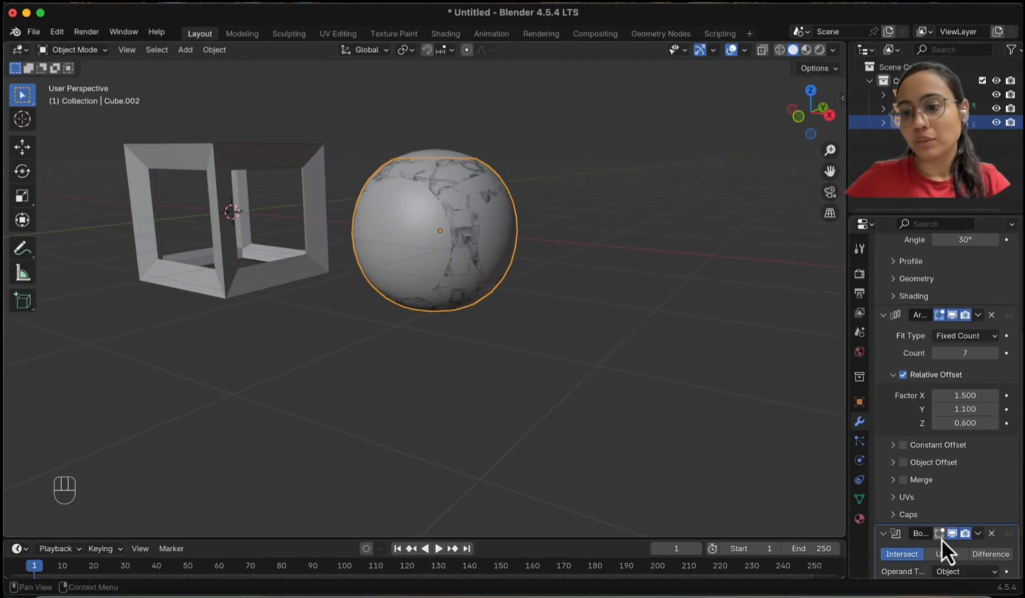
scroll(943, 526, down, 3)
click(944, 498)
- Examine how the sphere joins the bevelled cube under the Union operation from several angles and distances
middle_drag(507, 317, 488, 267)
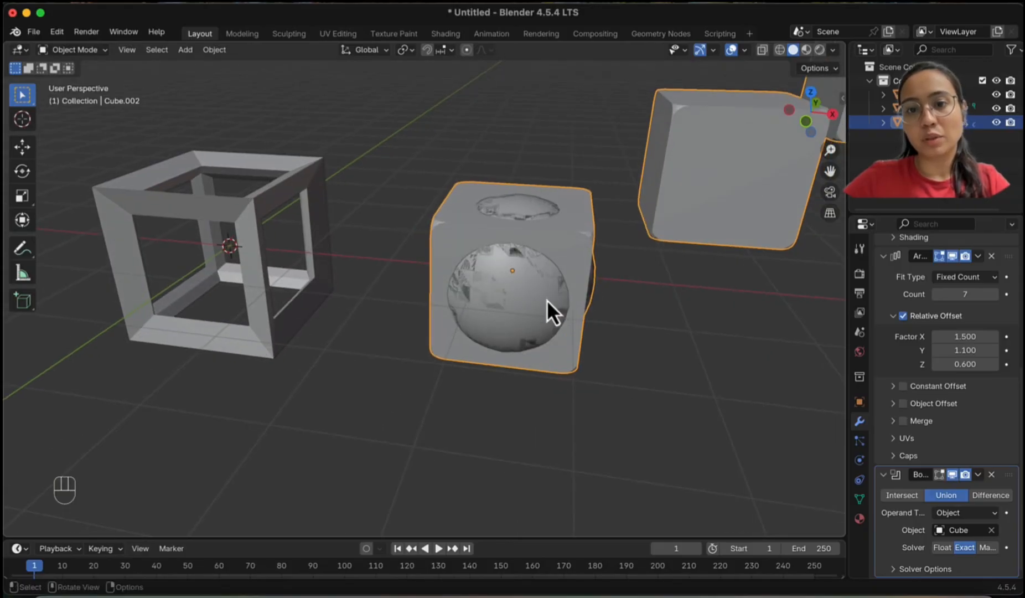
middle_drag(556, 294, 520, 294)
mouse_move(536, 240)
middle_down()
mouse_move(578, 279)
mouse_move(597, 280)
mouse_move(526, 255)
middle_up()
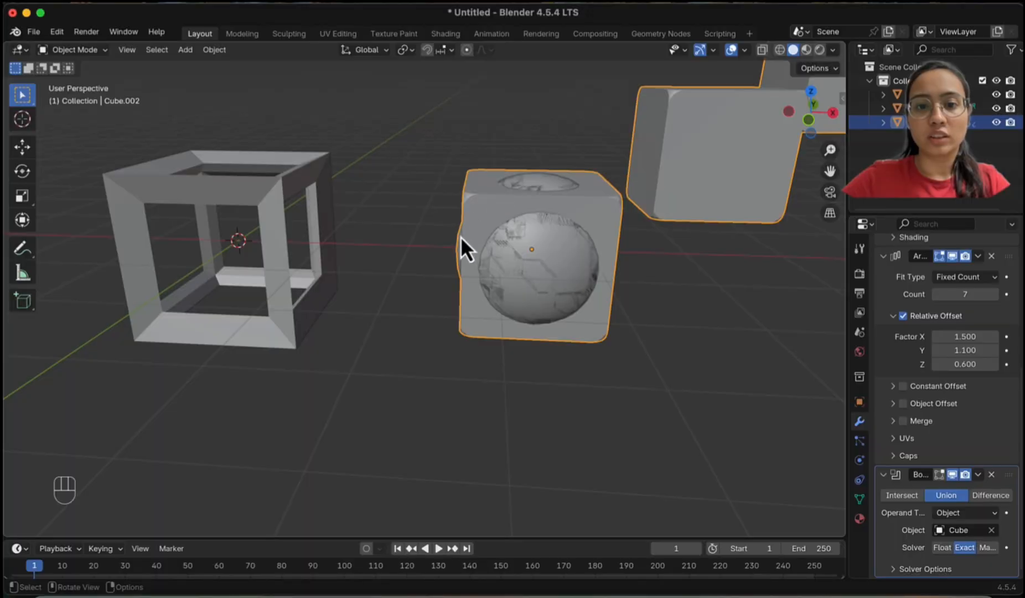
middle_drag(499, 193, 487, 149)
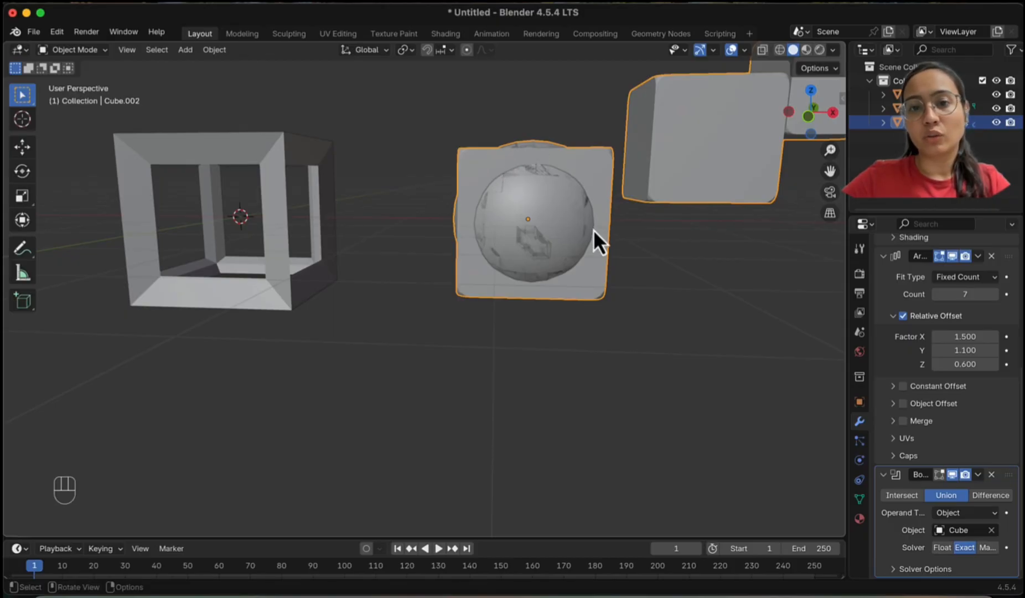
middle_drag(593, 229, 552, 228)
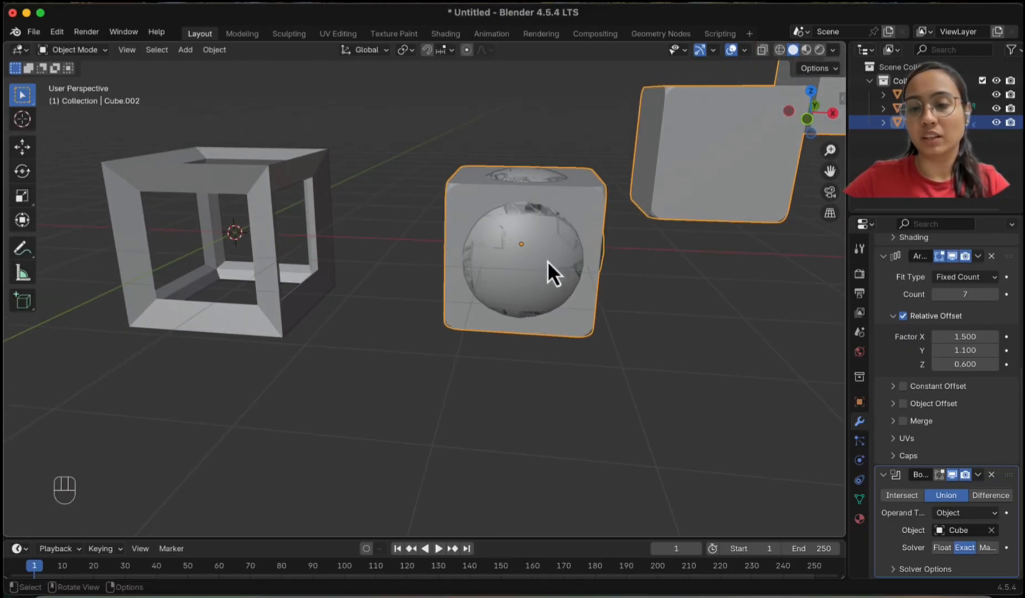
scroll(636, 296, down, 2)
scroll(582, 298, up, 3)
middle_drag(652, 301, 621, 299)
scroll(964, 535, up, 2)
scroll(965, 535, down, 2)
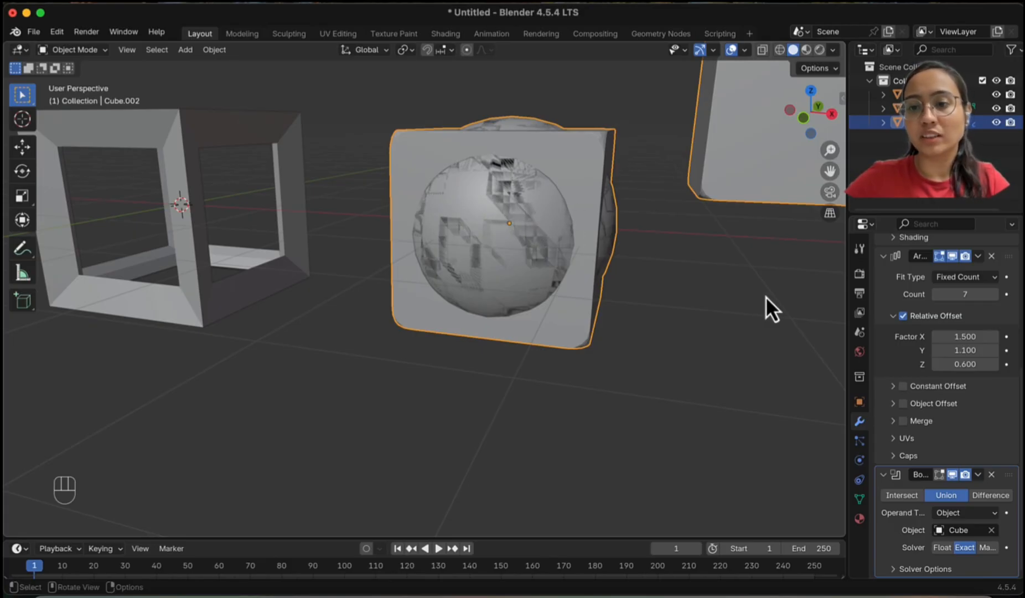
- Remove the Array modifier from the bevelled cube, keeping its Bevel and Boolean modifiers, and clear the selection
scroll(774, 188, down, 5)
scroll(773, 187, up, 3)
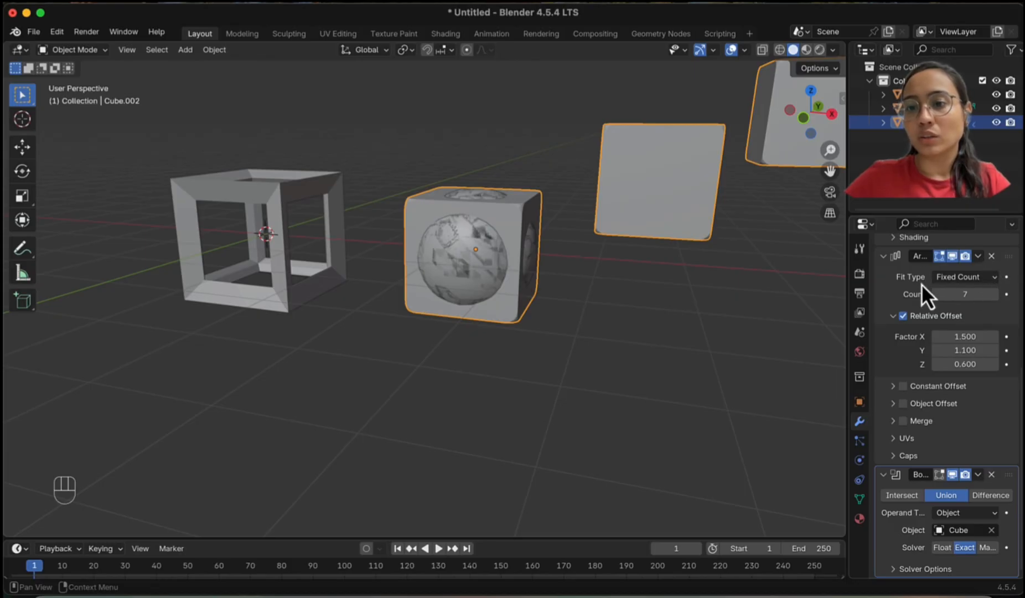
scroll(921, 285, up, 2)
scroll(921, 293, up, 2)
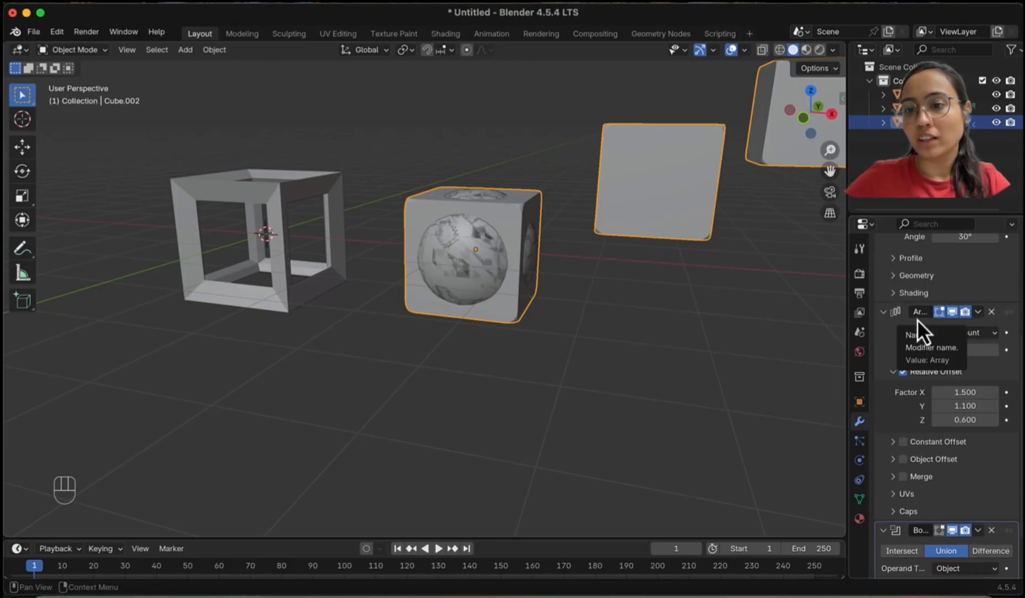
click(992, 311)
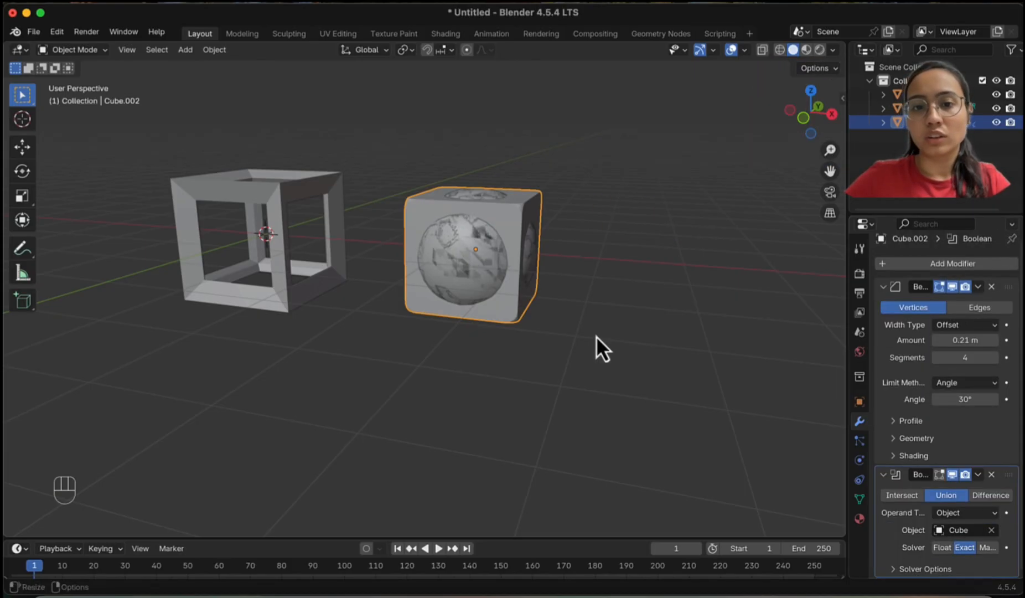
scroll(560, 265, up, 2)
scroll(560, 266, down, 3)
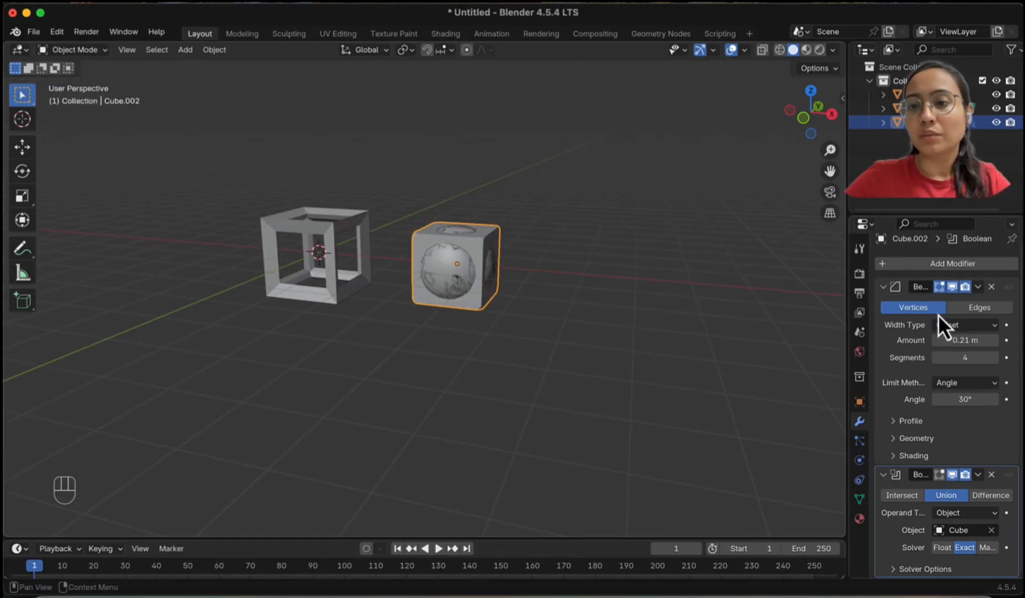
scroll(919, 443, up, 1)
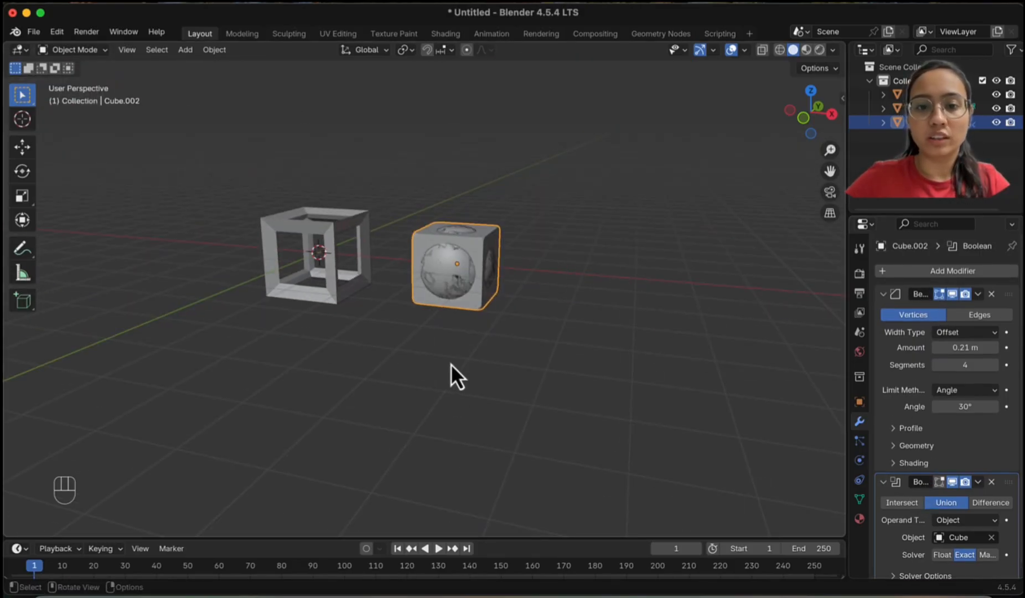
click(458, 352)
middle_drag(458, 351, 492, 373)
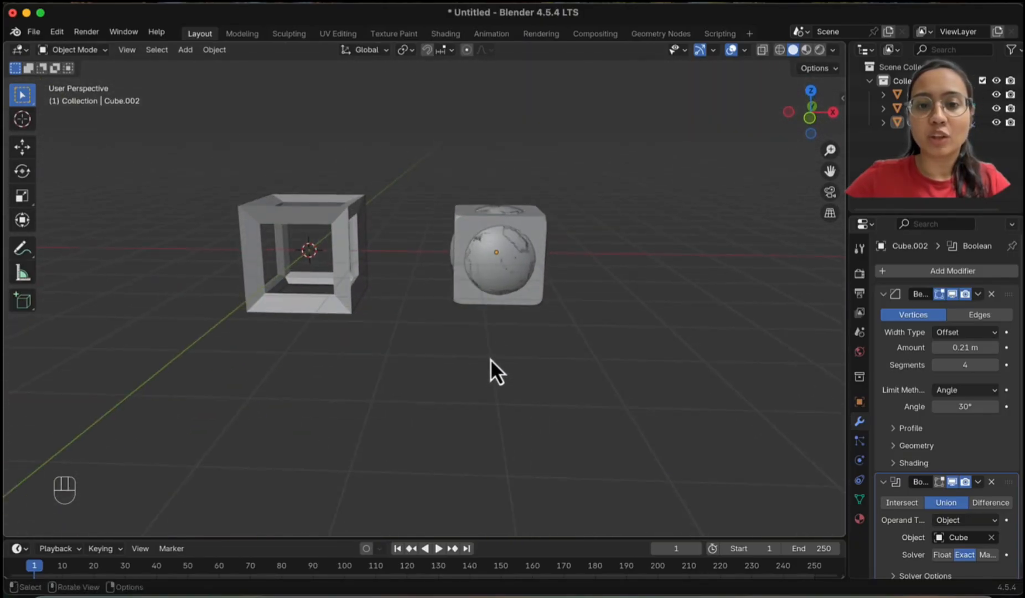
middle_drag(673, 268, 443, 309)
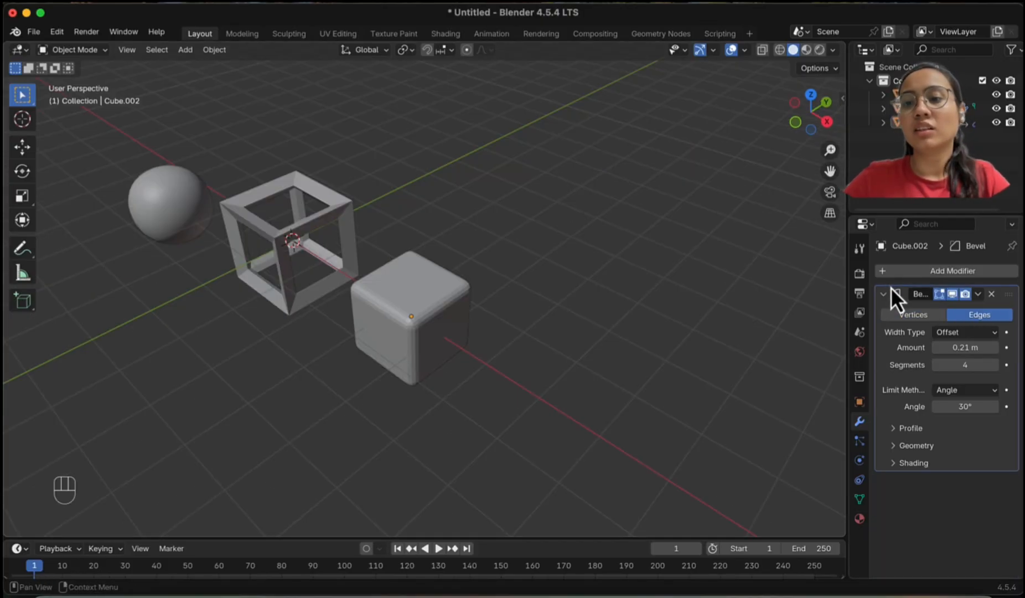
- Select the bevelled cube, review its object properties and Bevel modifier settings, and deselect it
click(405, 331)
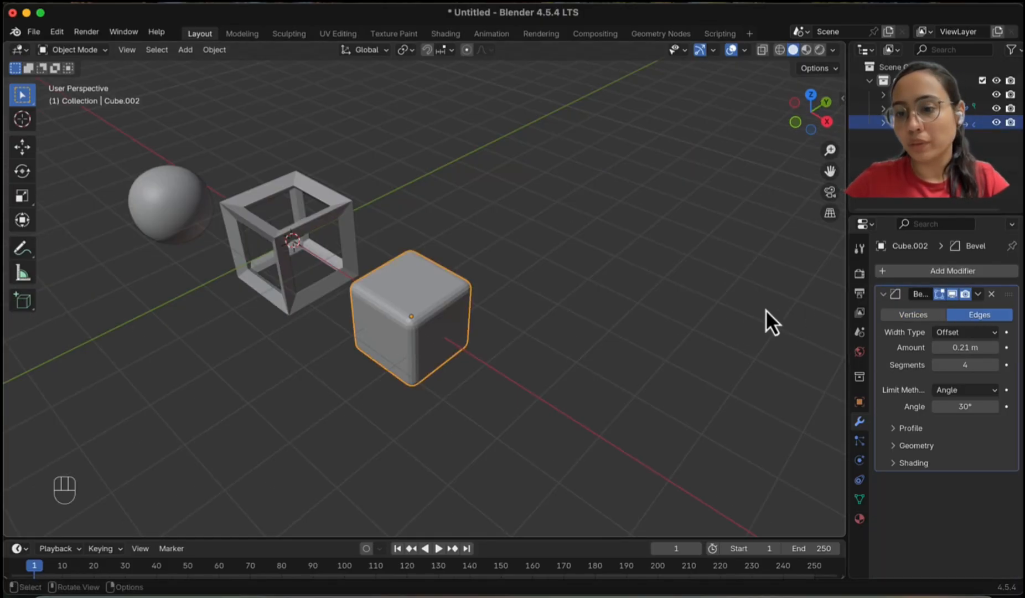
click(859, 403)
click(859, 422)
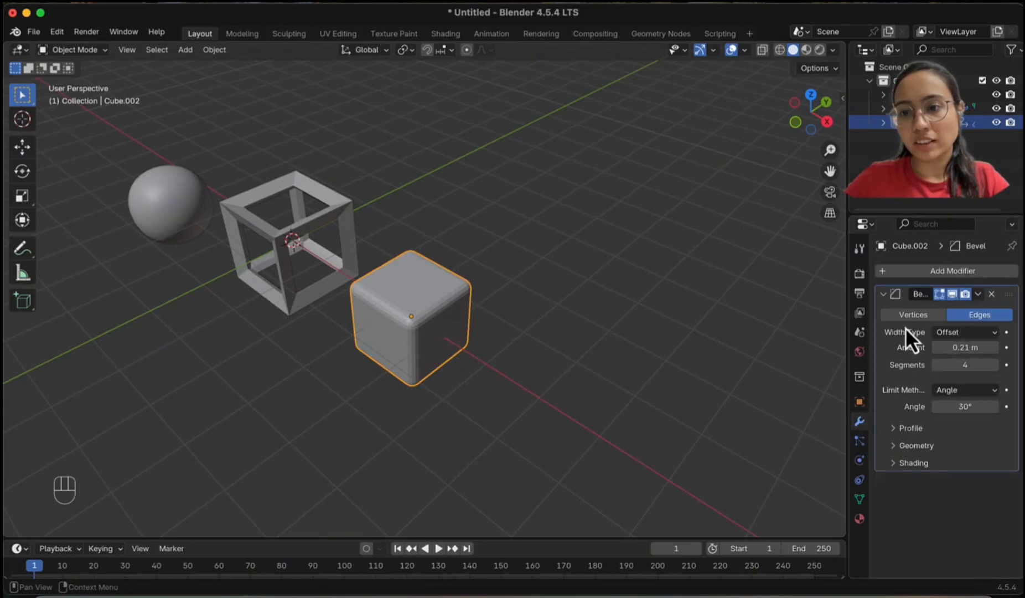
click(645, 242)
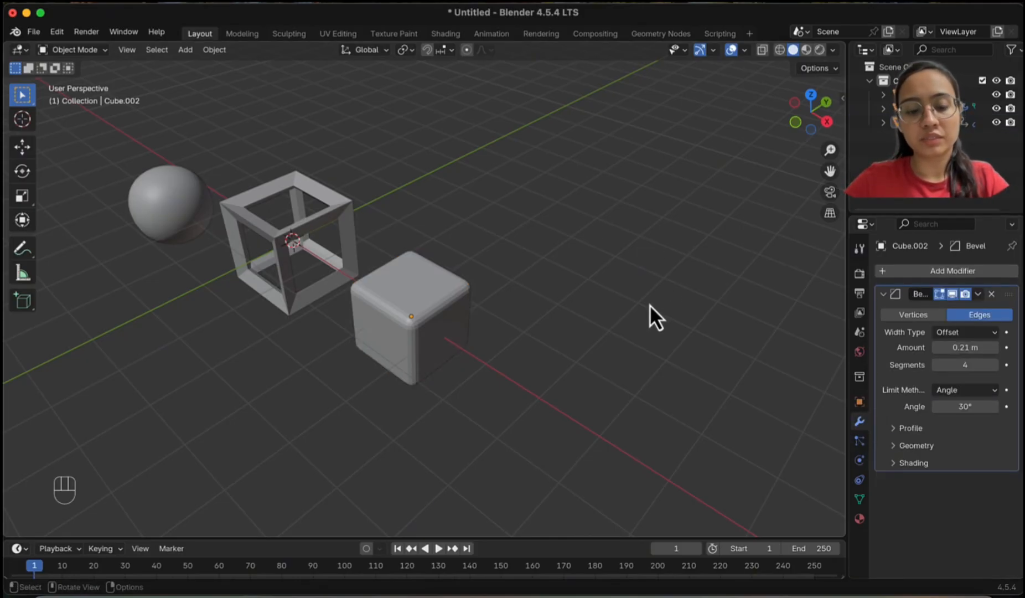
- Browse the modifiers available to add, including the Generate, Physics and Hair categories and the hair Deformation group
click(918, 270)
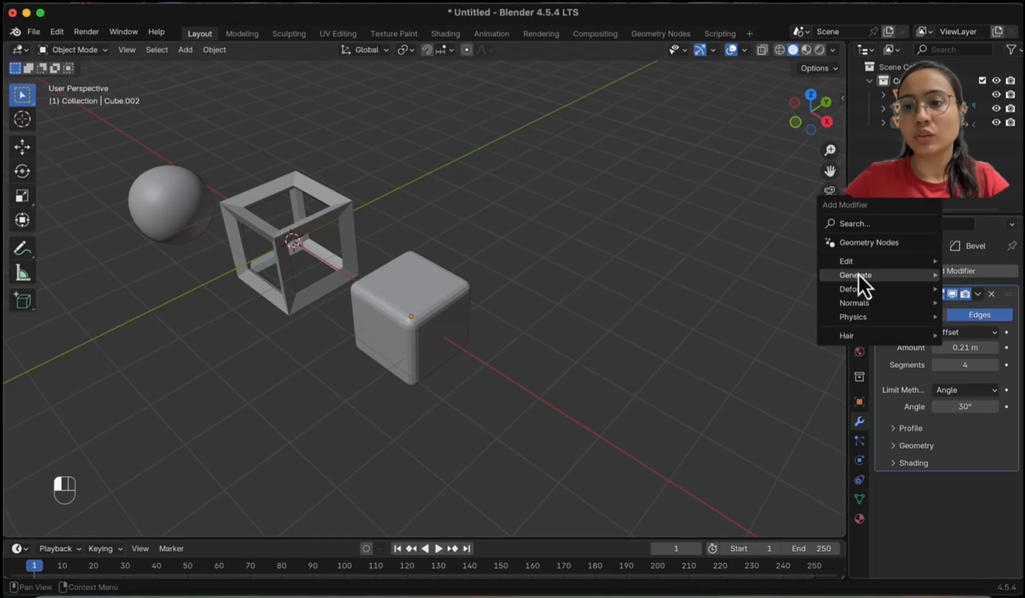
mouse_move(857, 265)
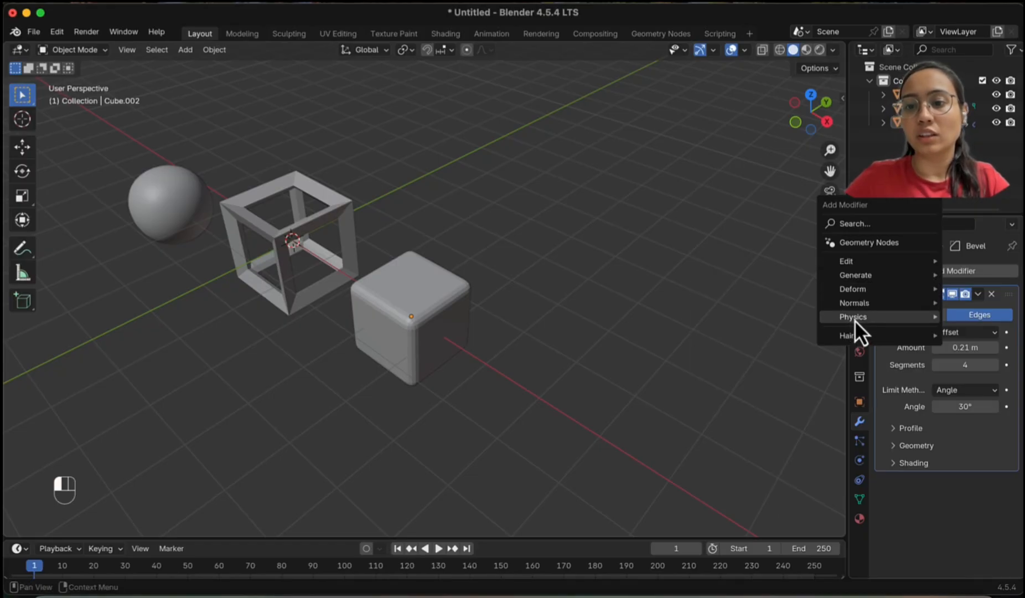
mouse_move(855, 320)
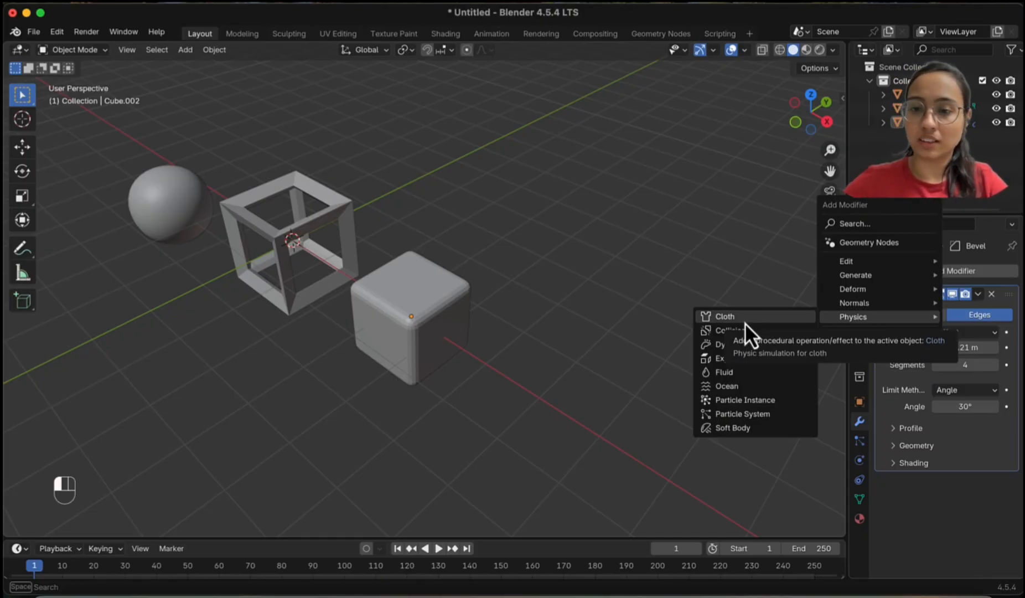
mouse_move(873, 337)
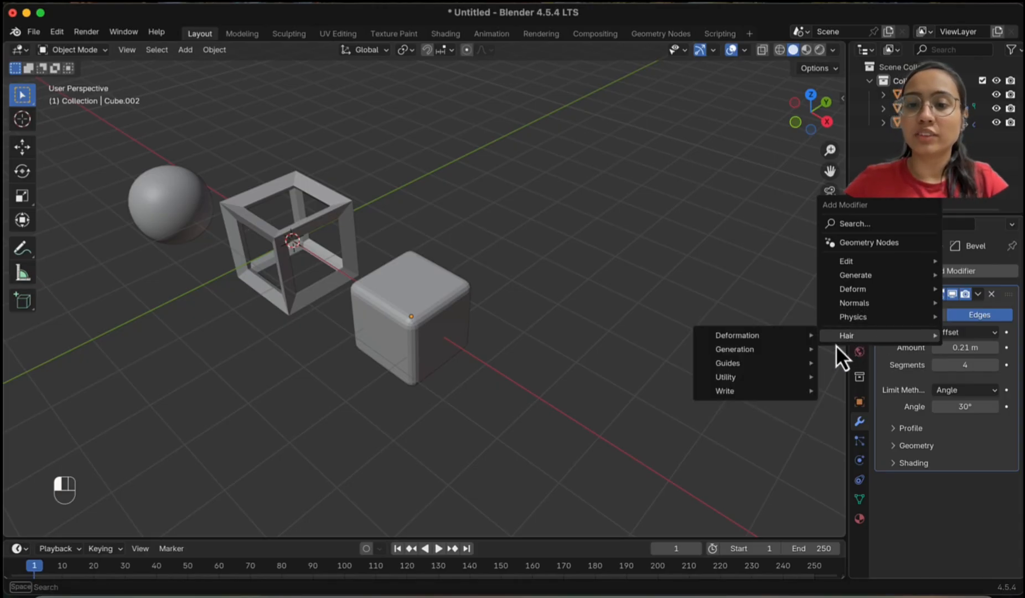
mouse_move(799, 339)
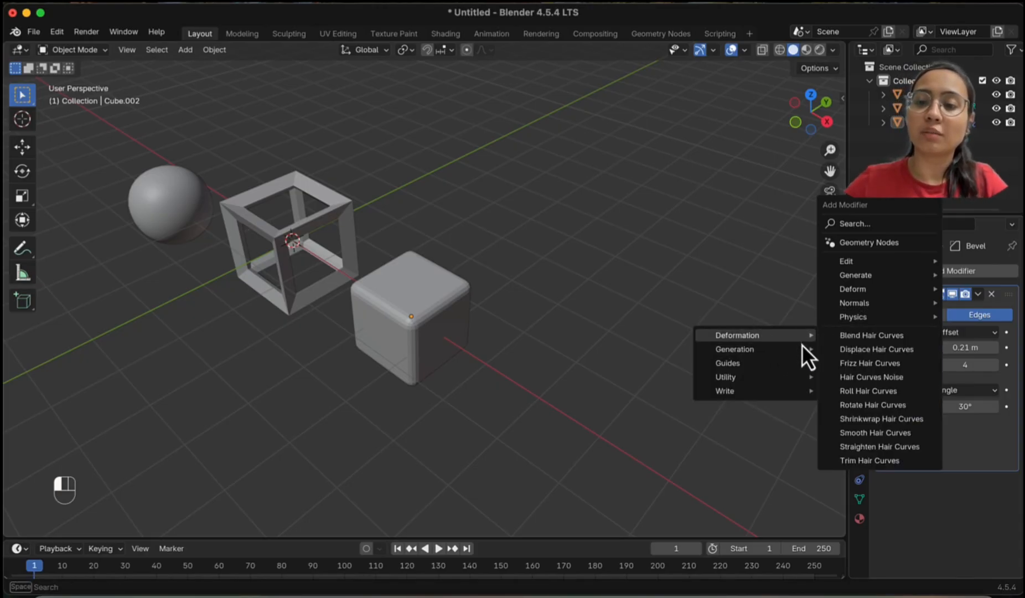
mouse_move(800, 391)
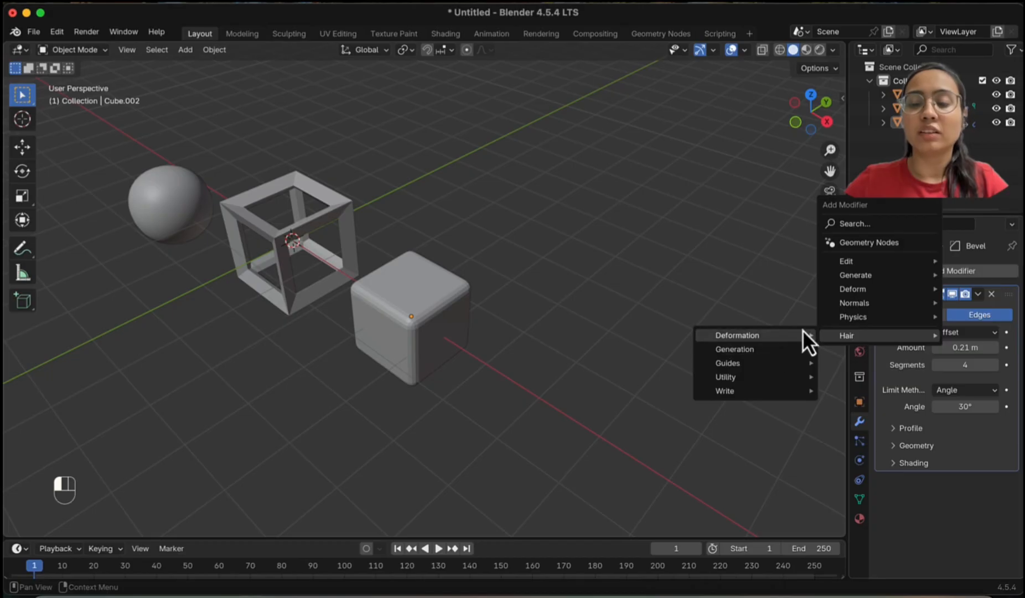